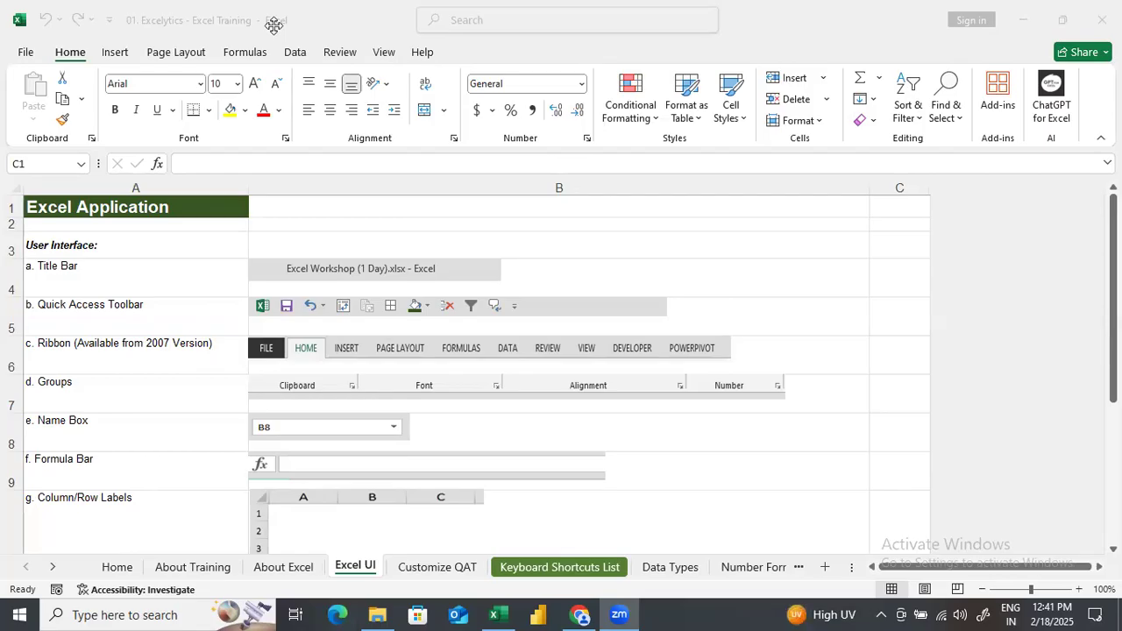
Step: Switch the computer's Wi-Fi connection to the Excelytics_hathway_2.4G network and return to the workbook
click(943, 613)
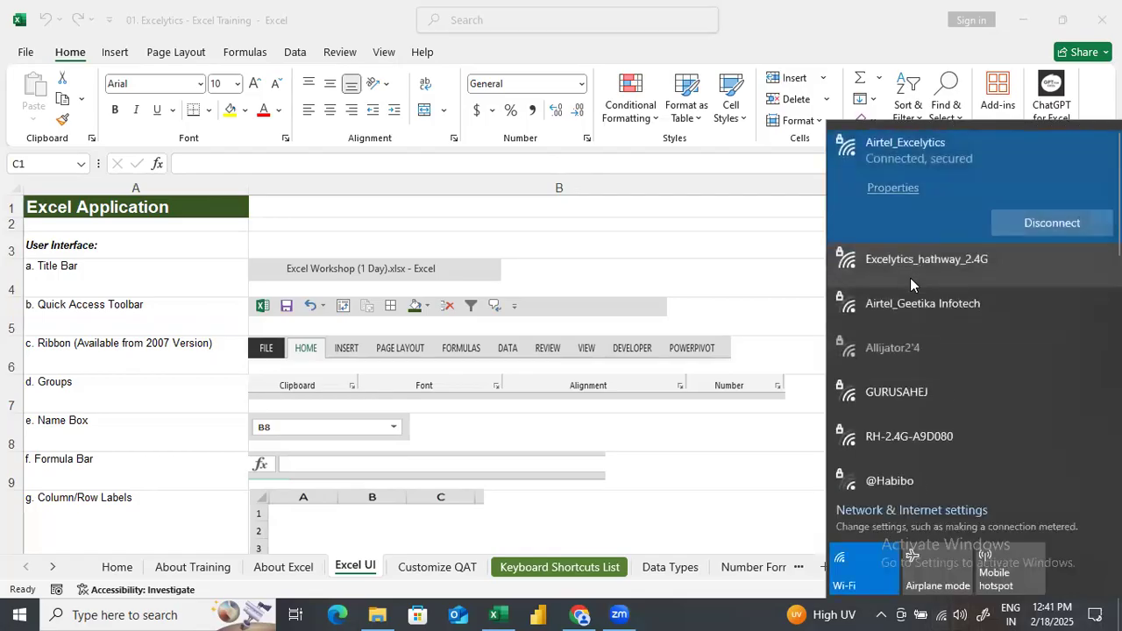
click(910, 278)
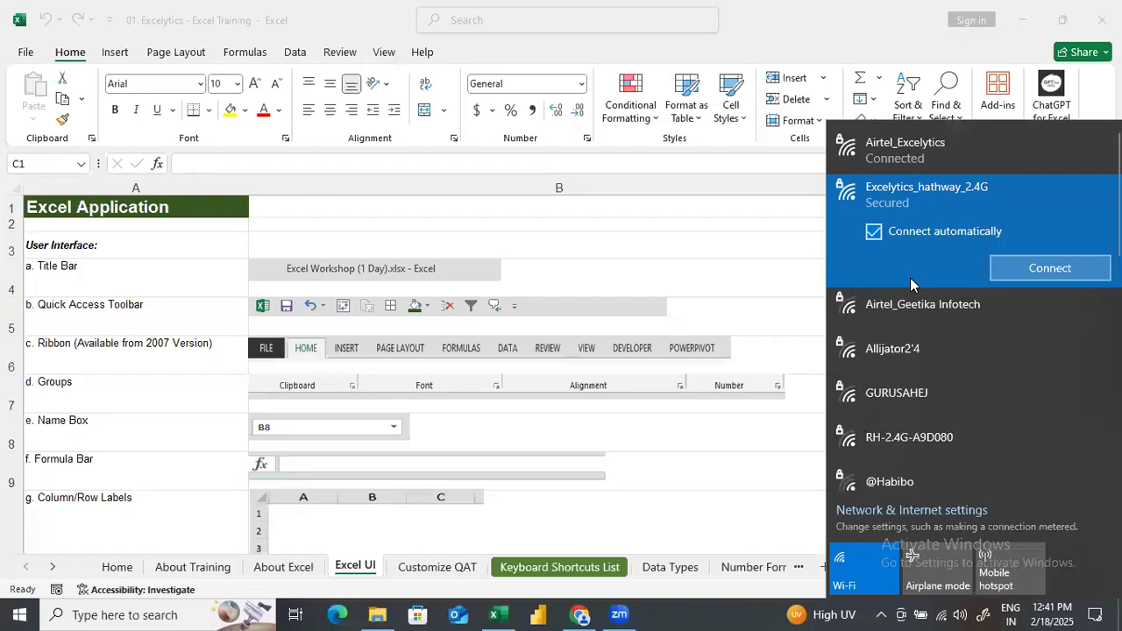
key(Return)
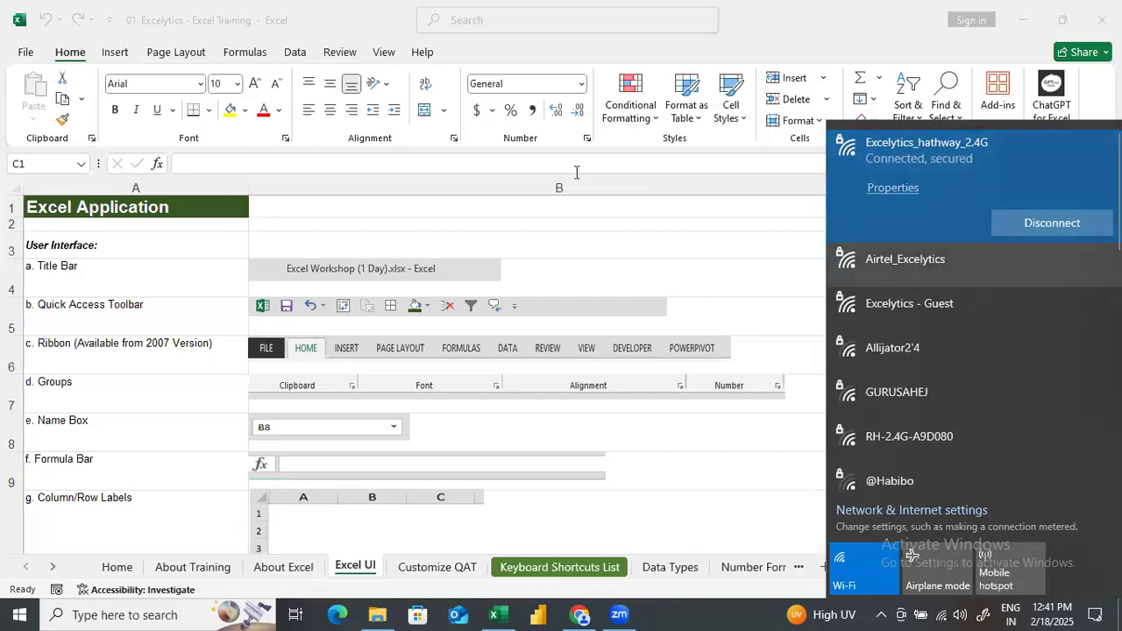
click(466, 49)
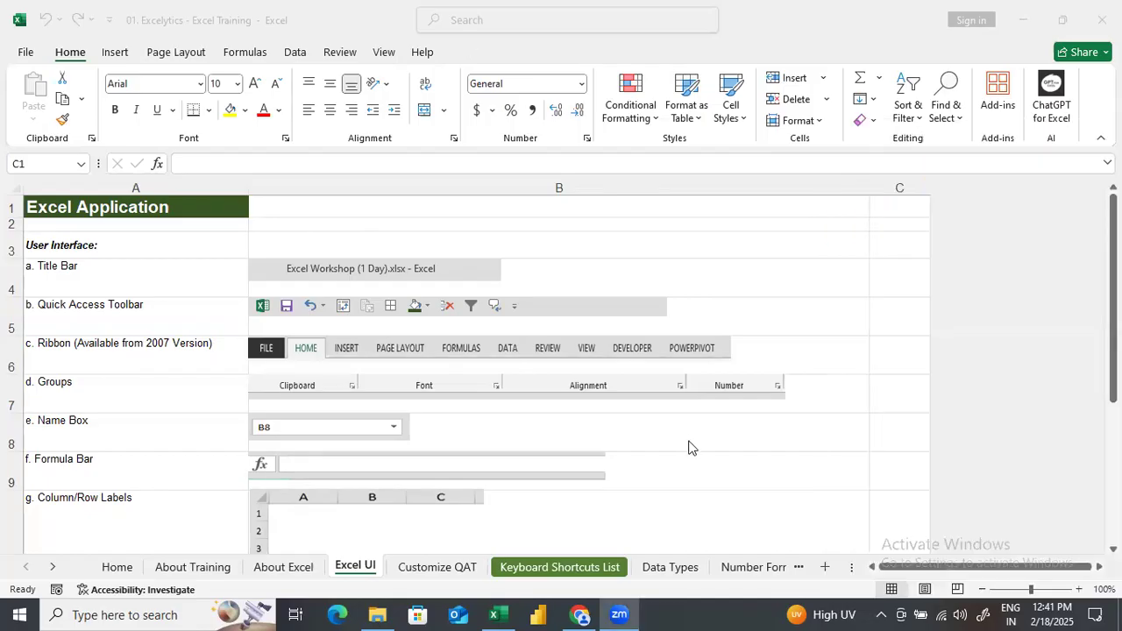
Step: Review the interface elements on the Excel UI sheet down to Zoom Options, zooming out to 90% and back to 100%
scroll(587, 373, down, 1)
scroll(587, 373, up, 1)
scroll(486, 236, down, 1)
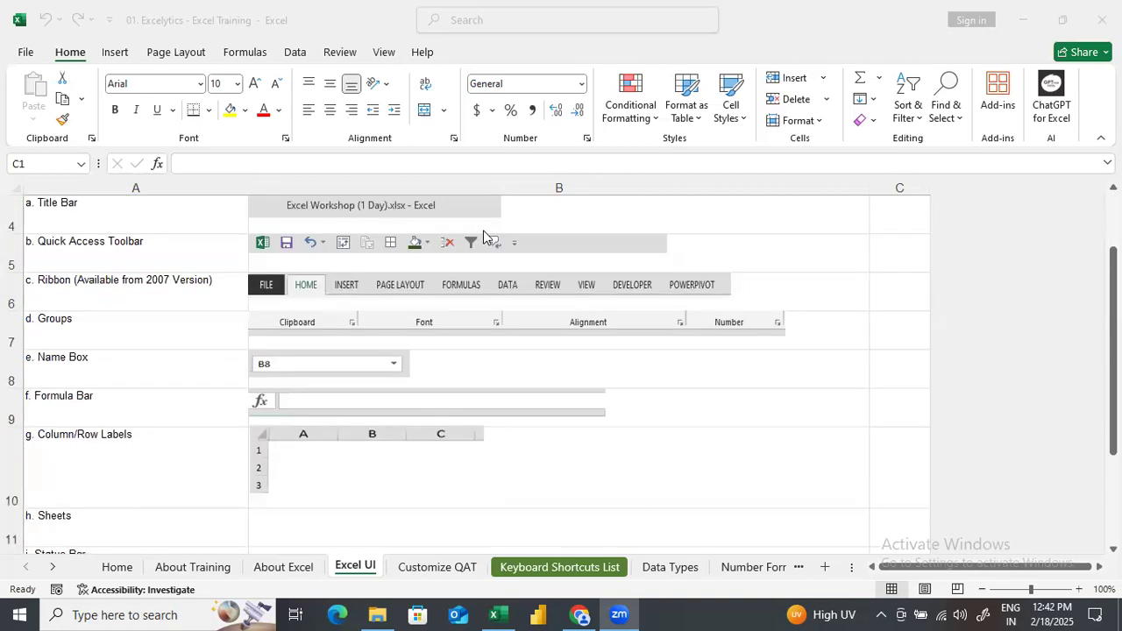
scroll(465, 246, down, 1)
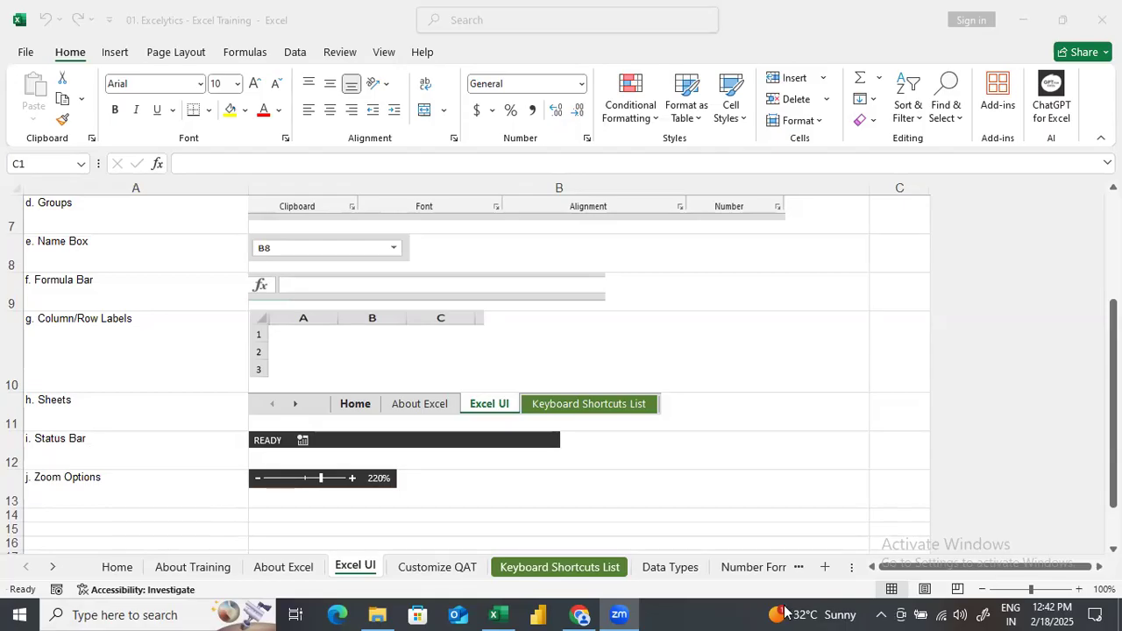
click(983, 592)
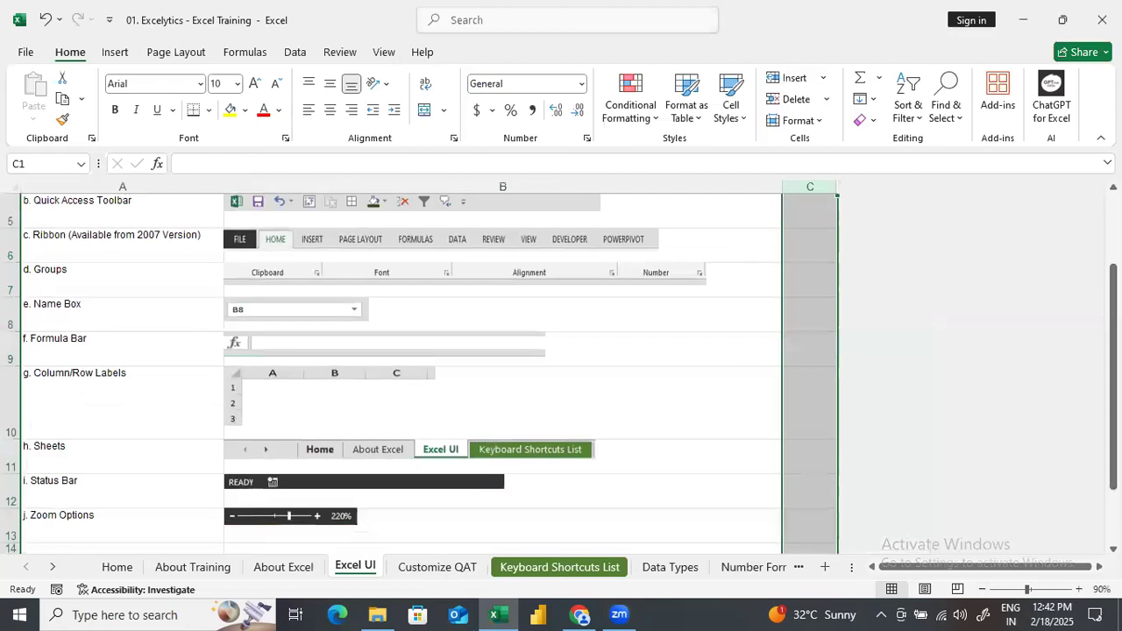
click(1080, 589)
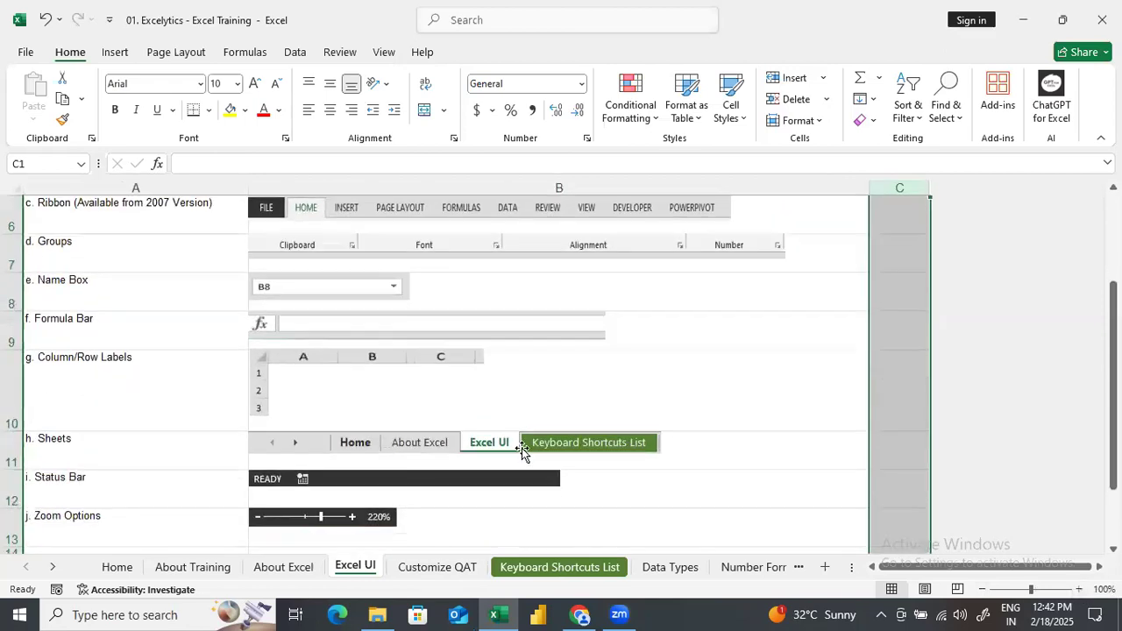
Step: Look over the rest of the Excel UI list, select cell B3 and display the page layout commands
scroll(218, 344, down, 1)
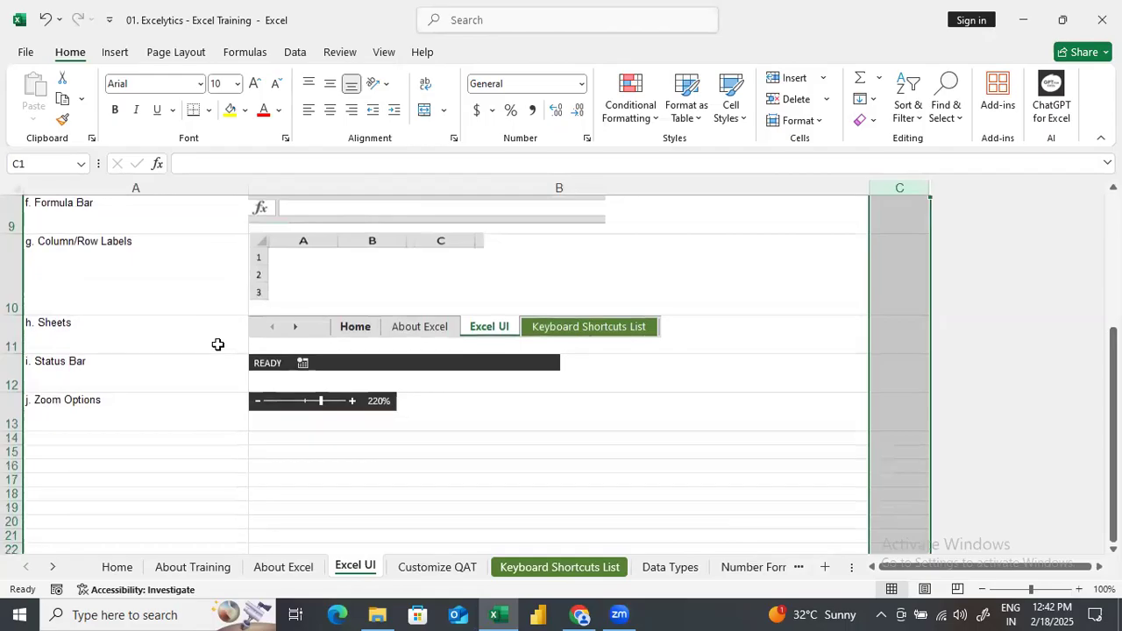
scroll(218, 344, up, 2)
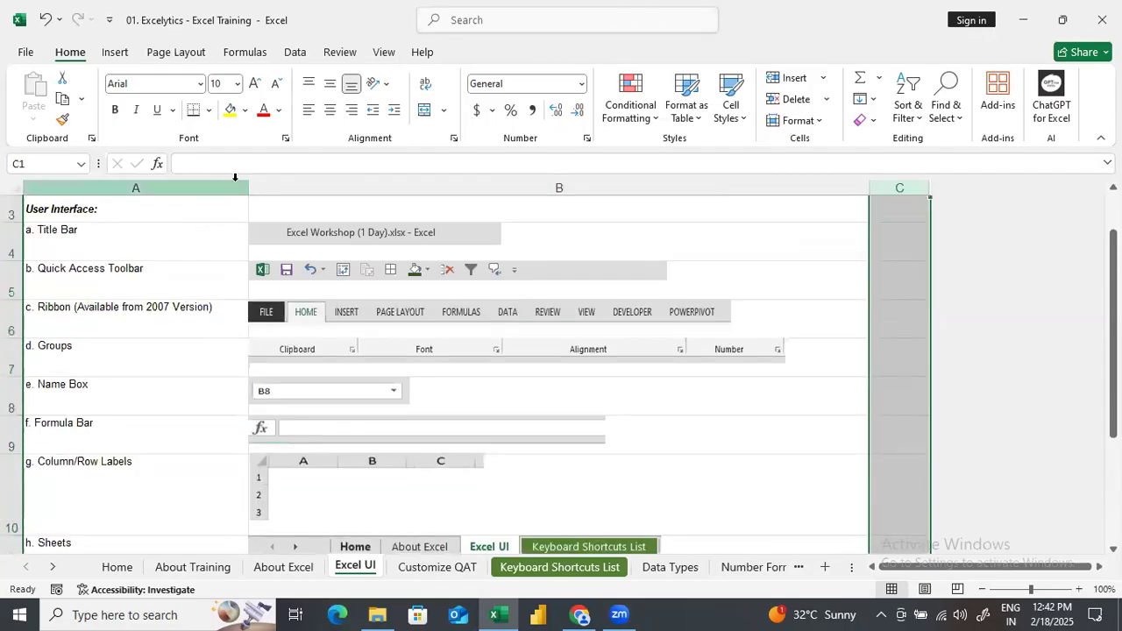
click(612, 203)
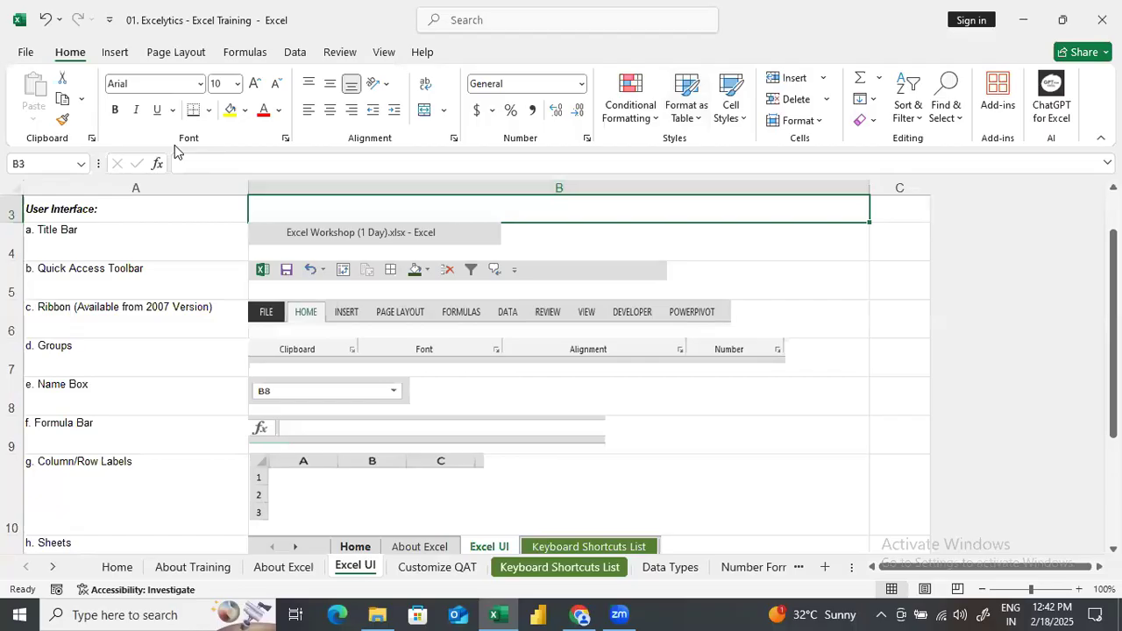
click(175, 53)
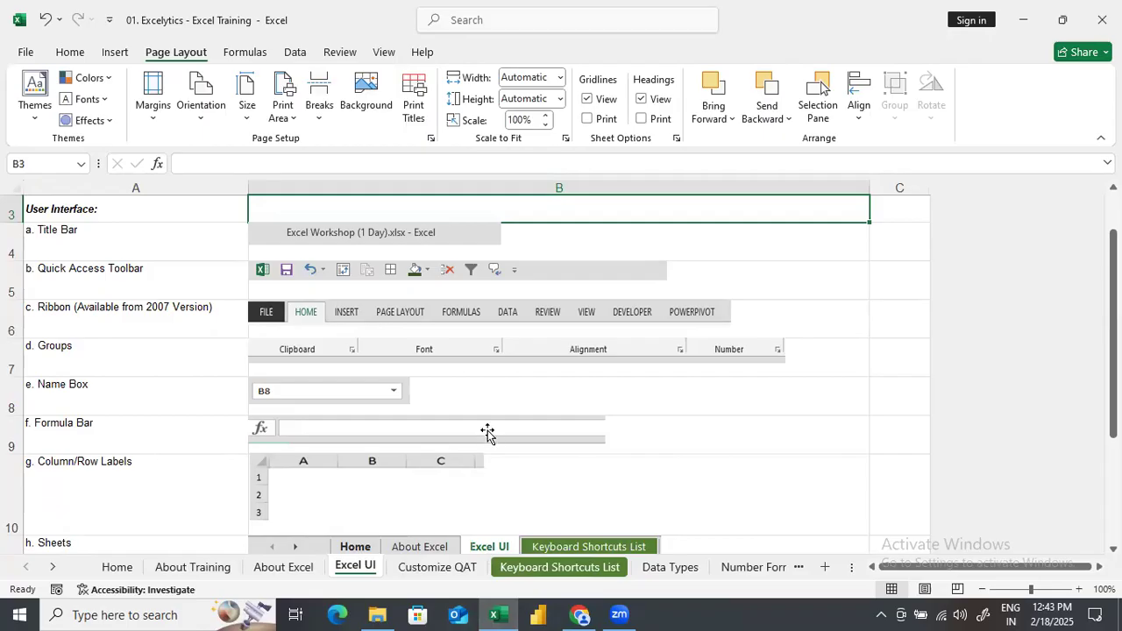
Step: Open the Keyboard Shortcuts List sheet and look through the shortcut table from the header row to the Save entry
click(548, 568)
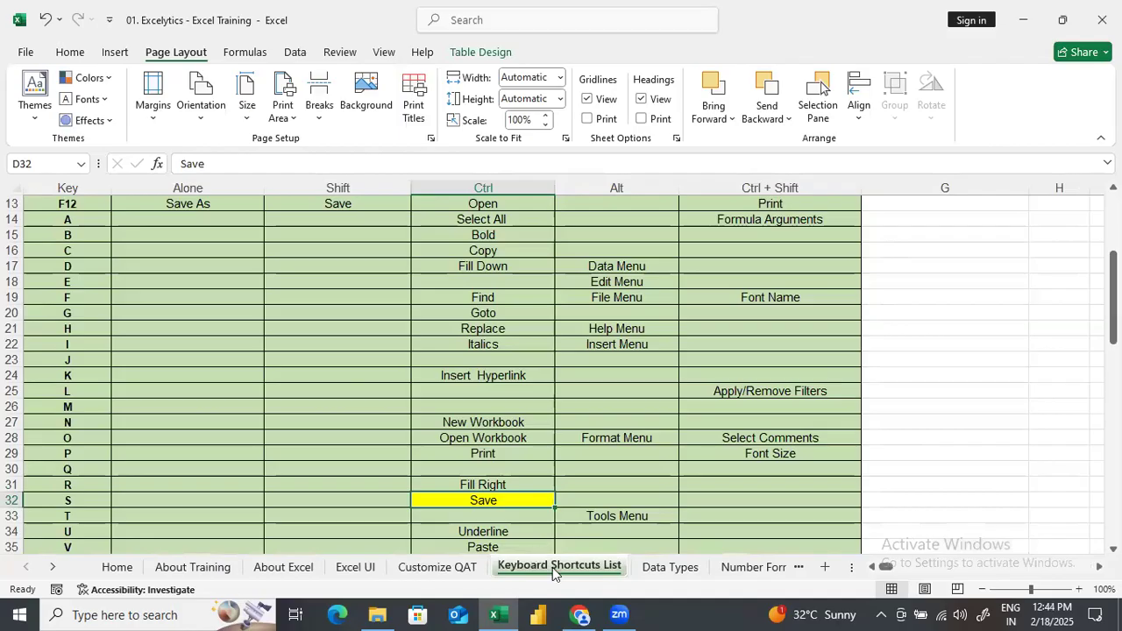
scroll(586, 548, up, 4)
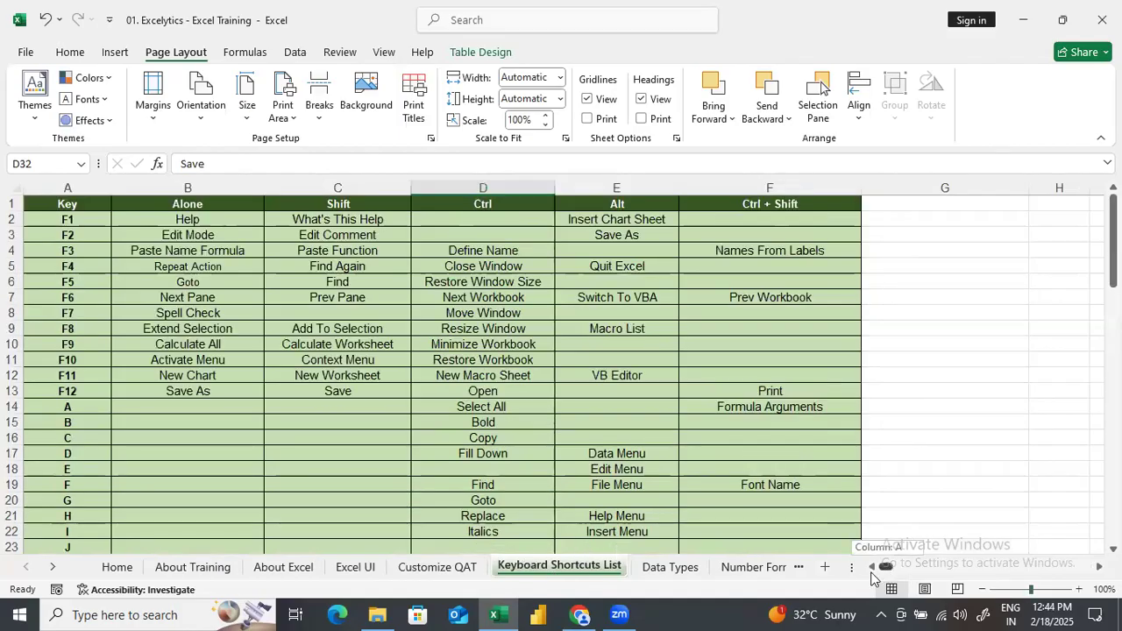
scroll(348, 311, down, 2)
scroll(346, 312, up, 2)
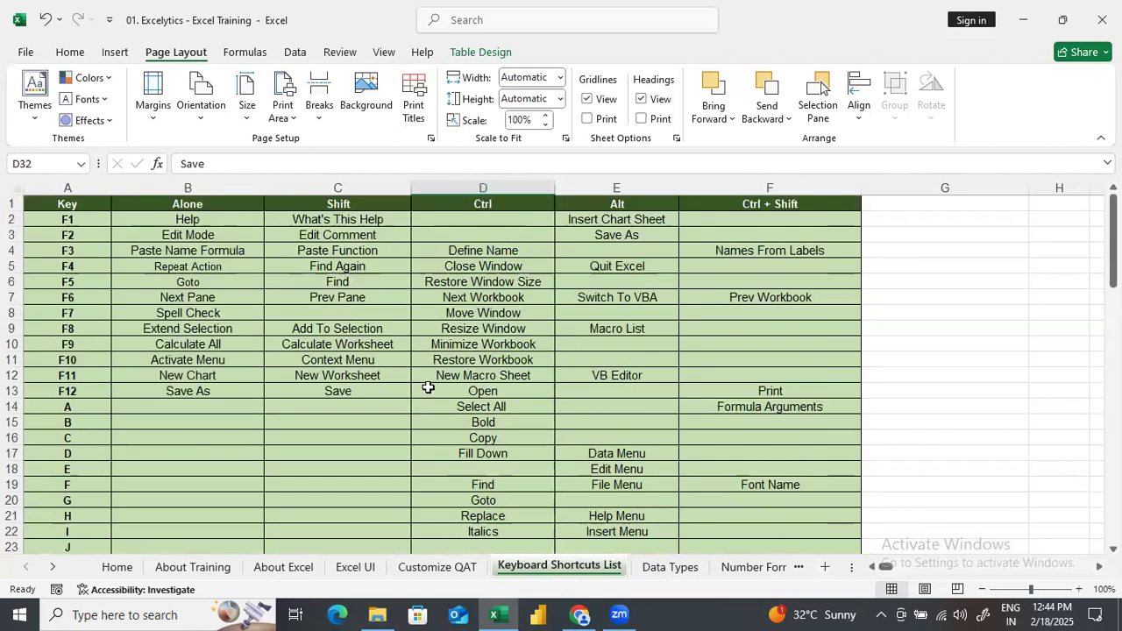
scroll(428, 384, down, 4)
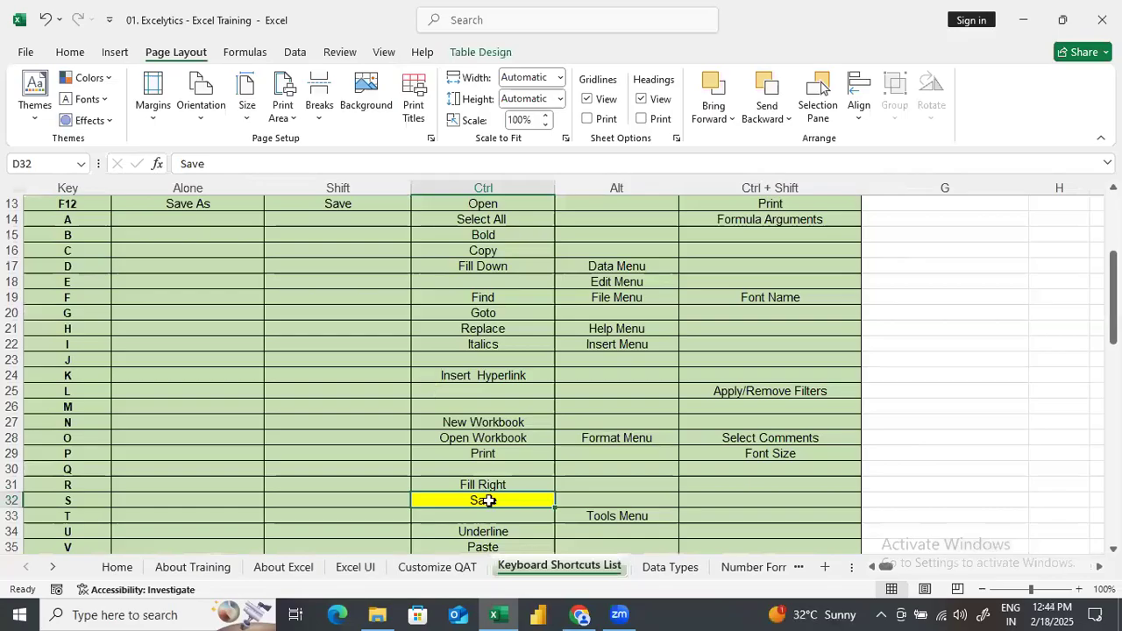
Step: Point out the Save, Print and Bold shortcuts by selecting rows 32, 29 and 15 in turn
click(12, 500)
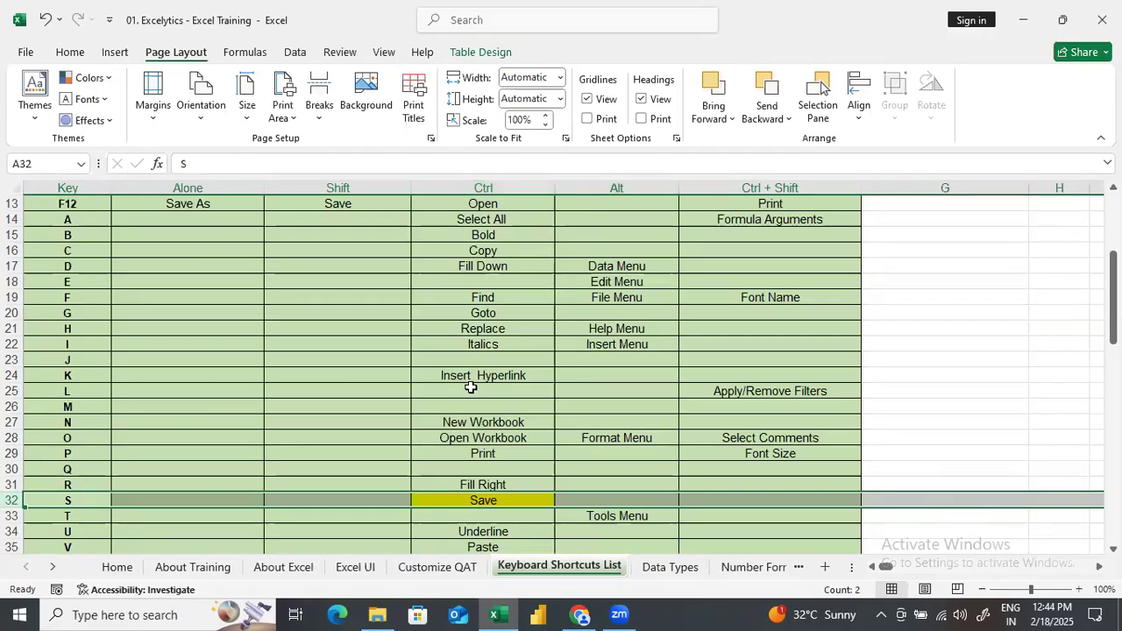
click(480, 455)
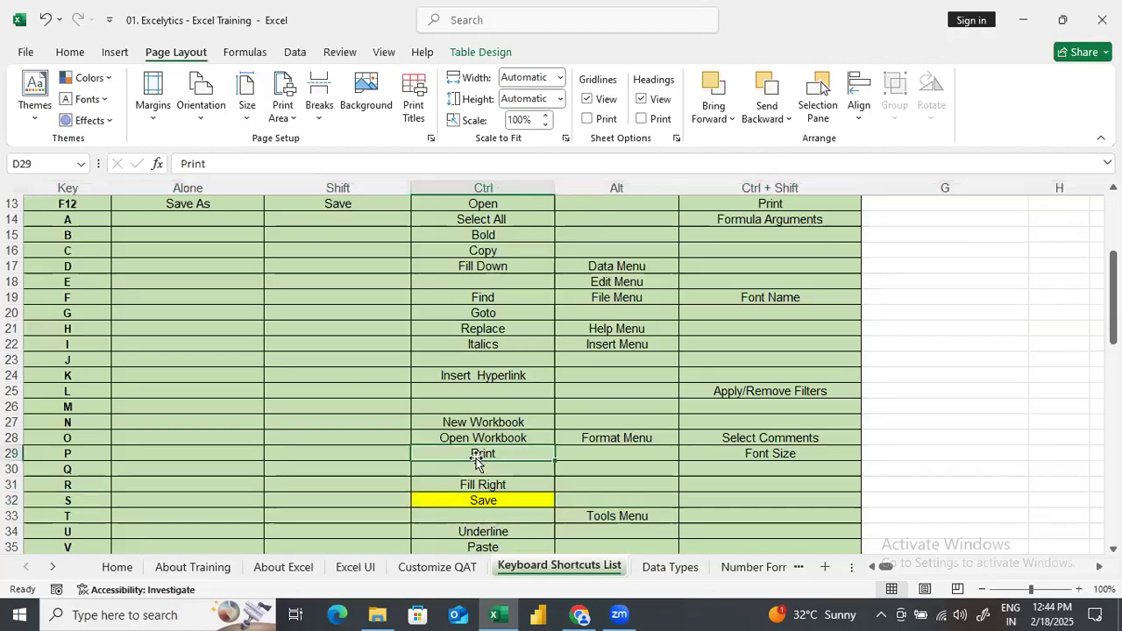
click(11, 451)
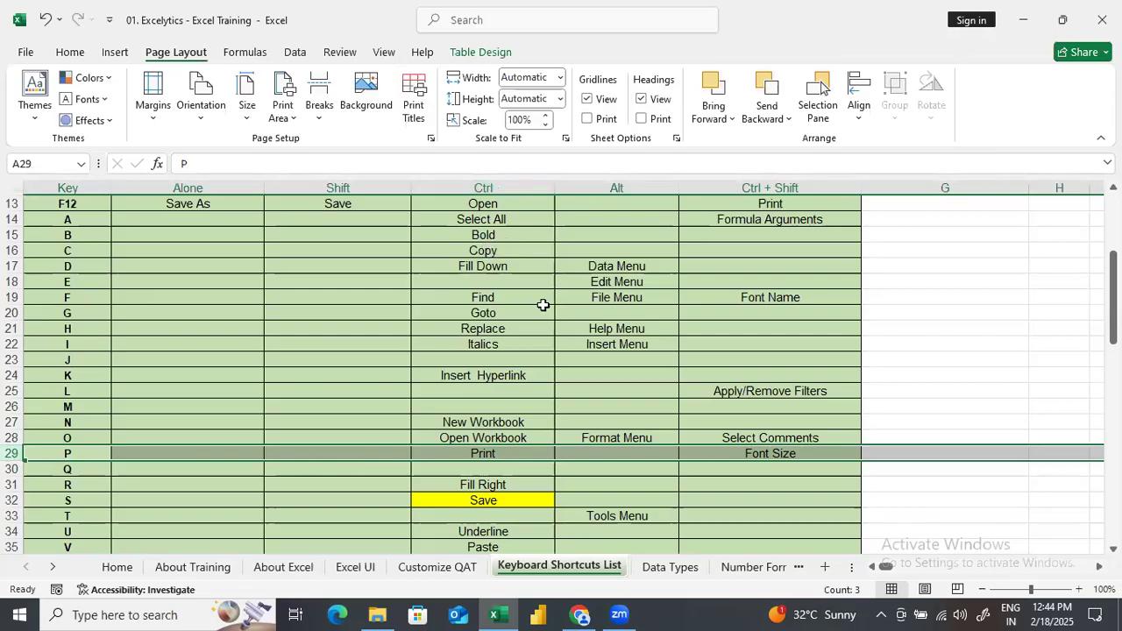
scroll(681, 314, up, 1)
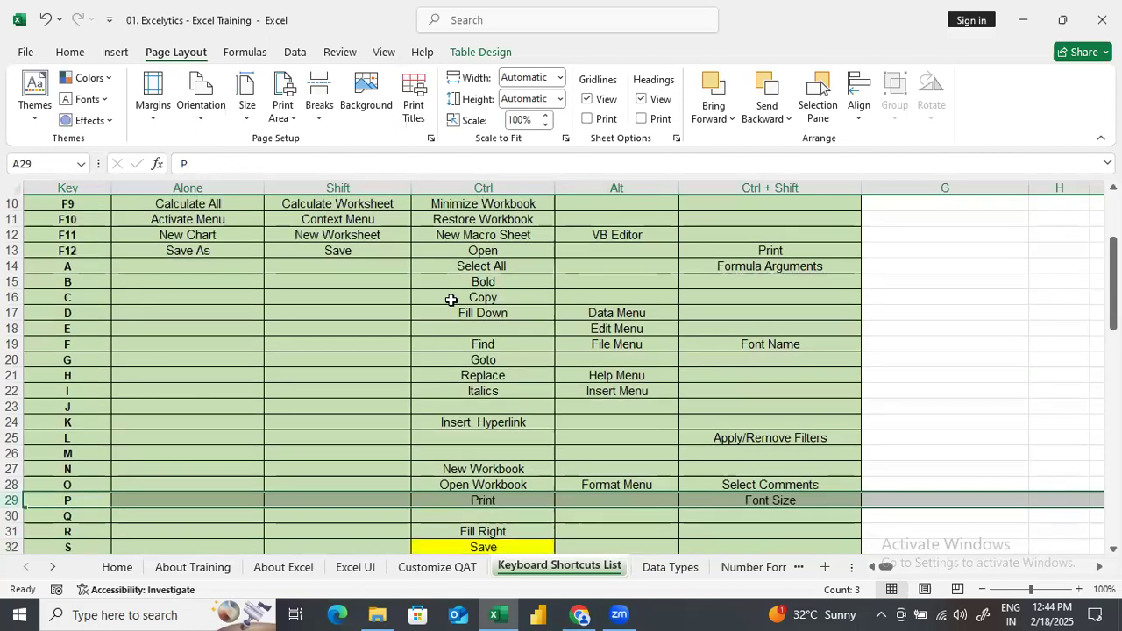
click(487, 281)
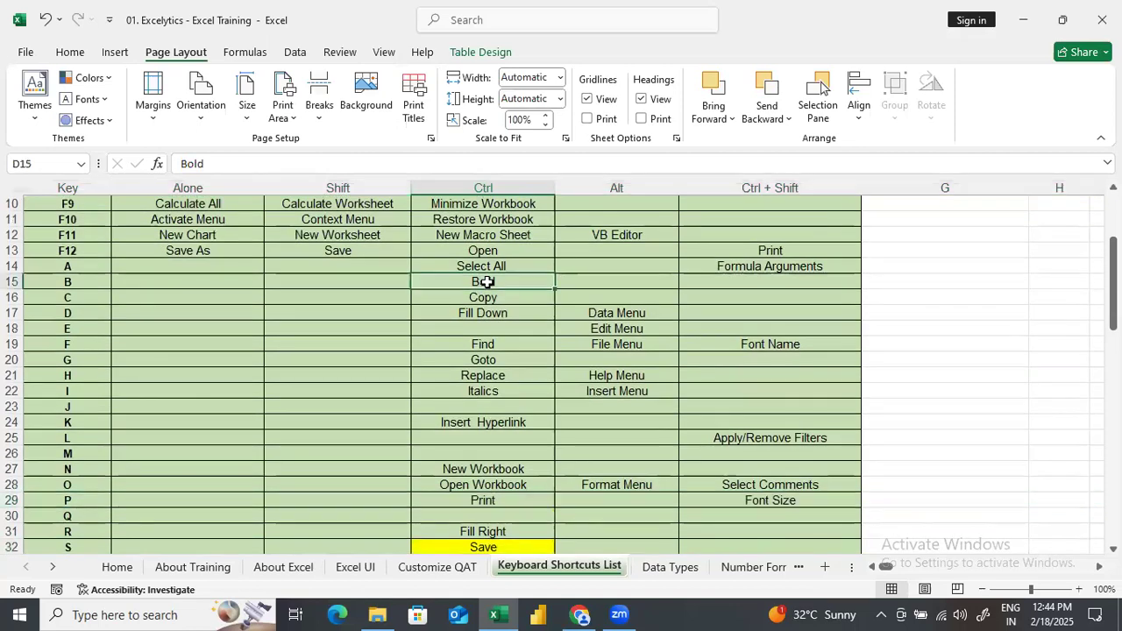
click(12, 281)
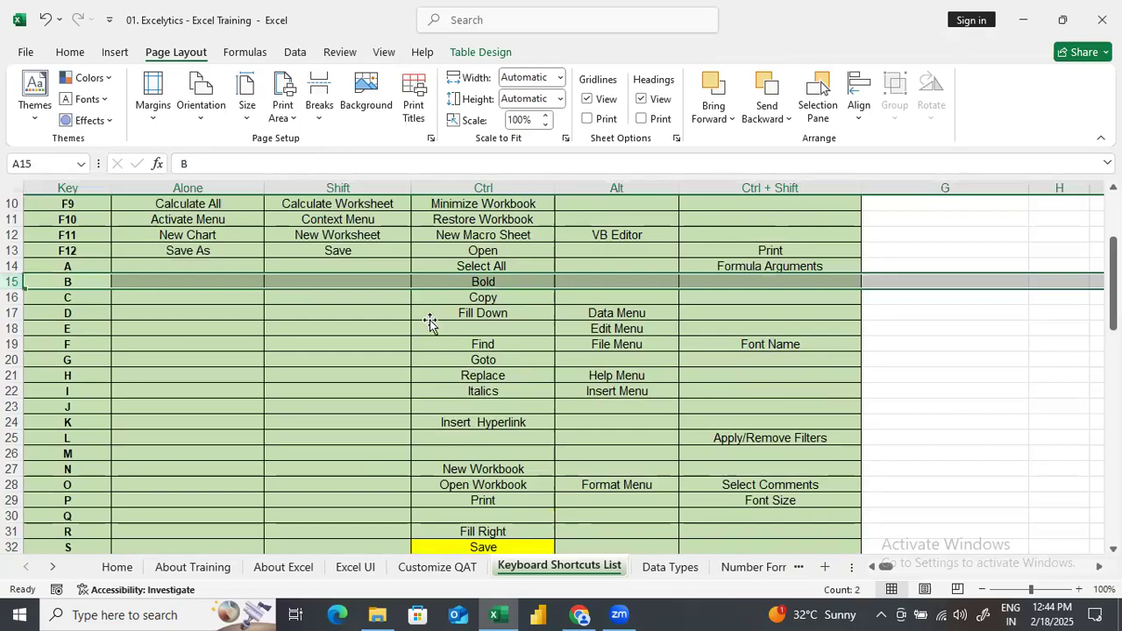
Step: Point out the Print, Paste, Cut and Undo shortcuts by selecting rows 29, 35, 37 and 39 in turn
scroll(429, 320, up, 1)
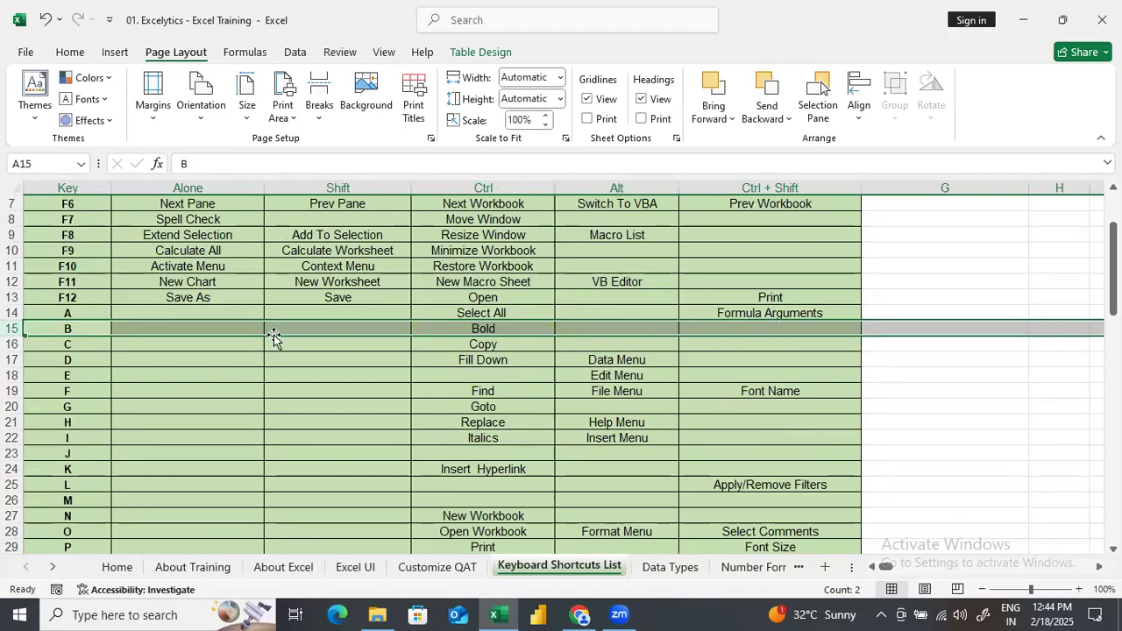
scroll(341, 427, down, 2)
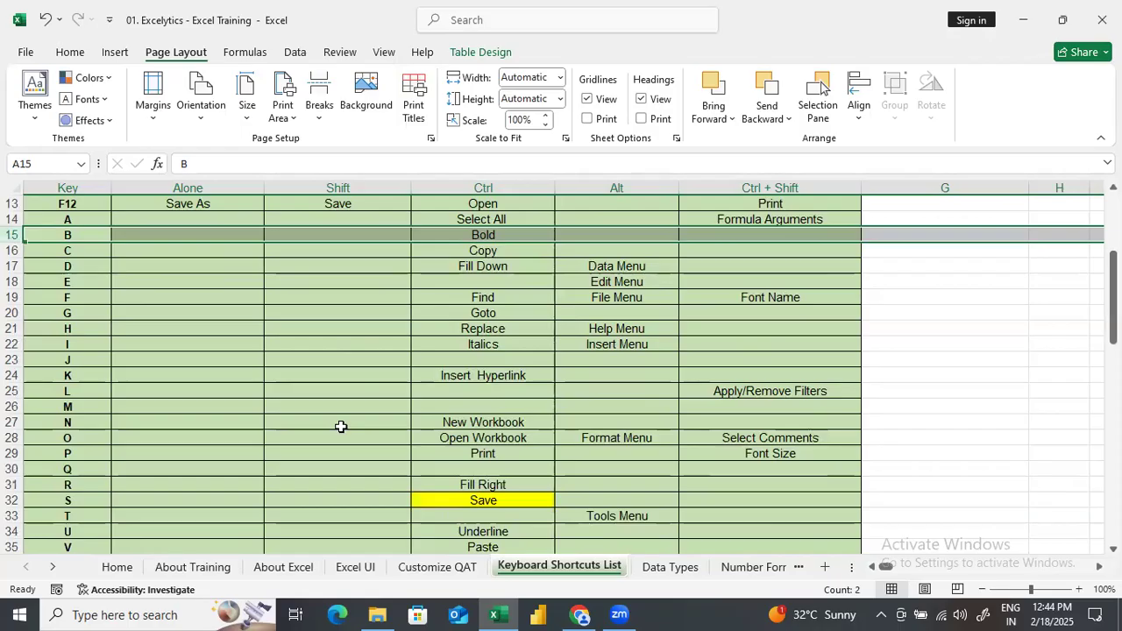
click(15, 453)
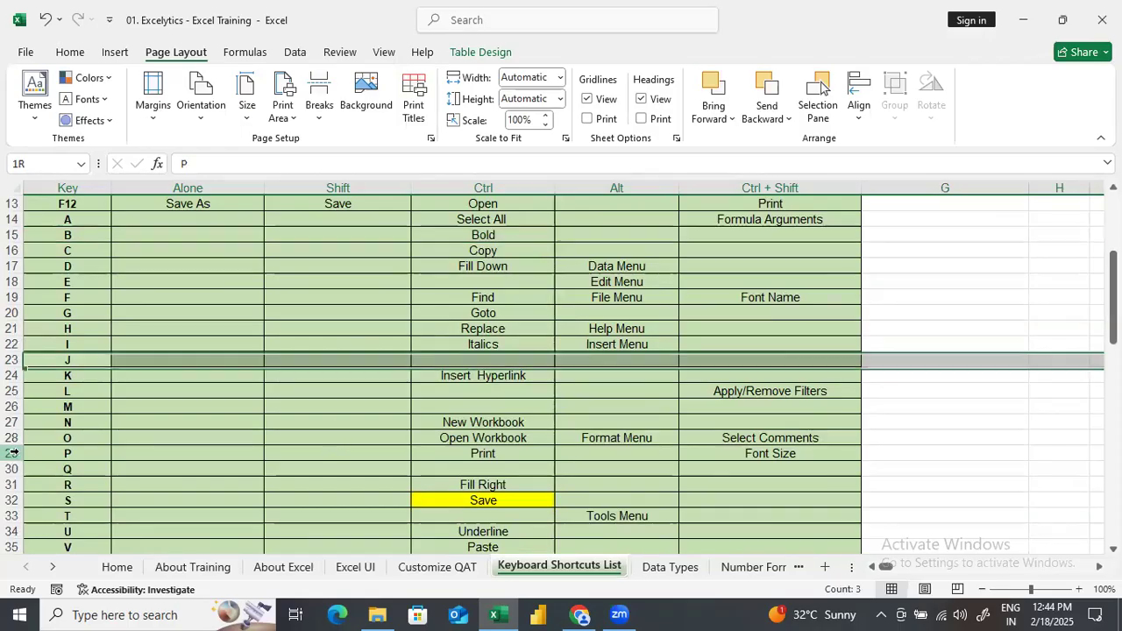
scroll(488, 376, down, 1)
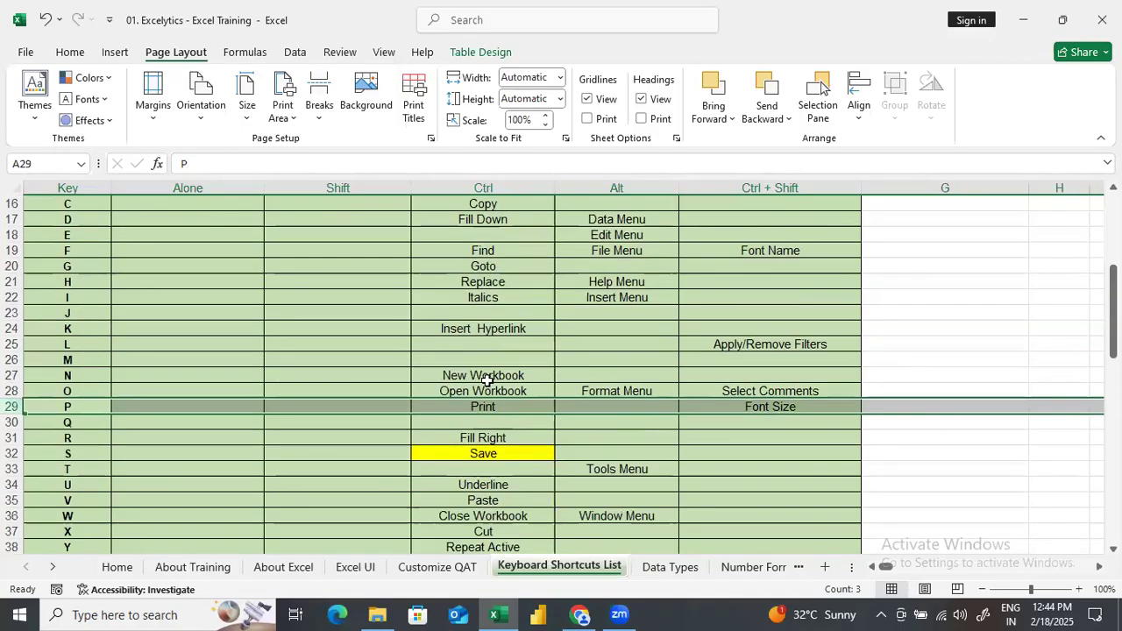
click(12, 501)
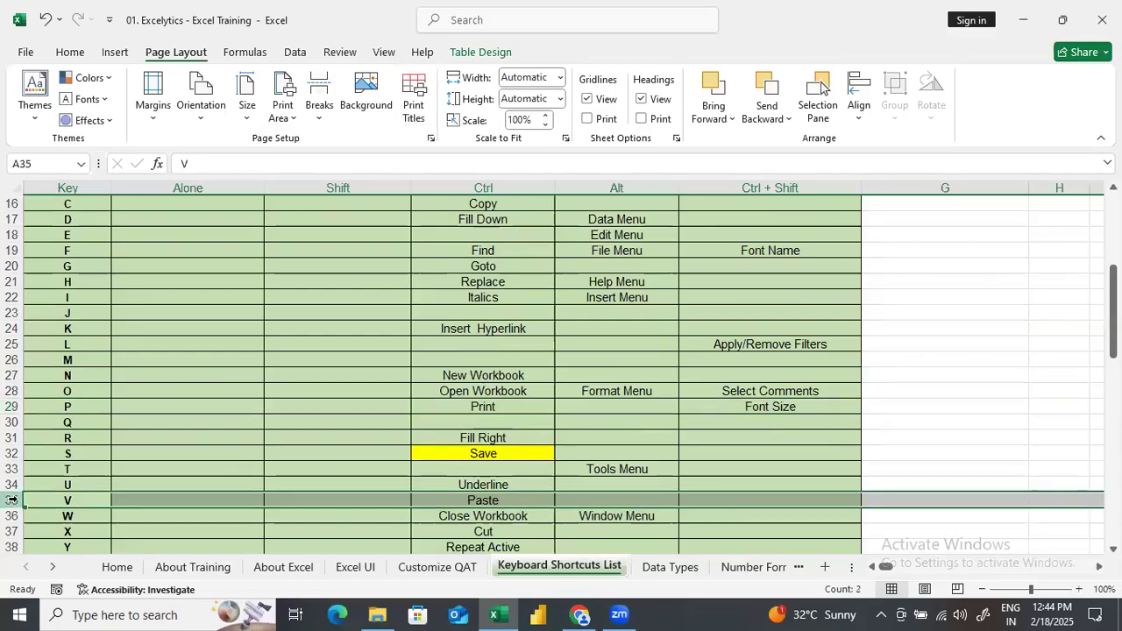
scroll(457, 261, down, 1)
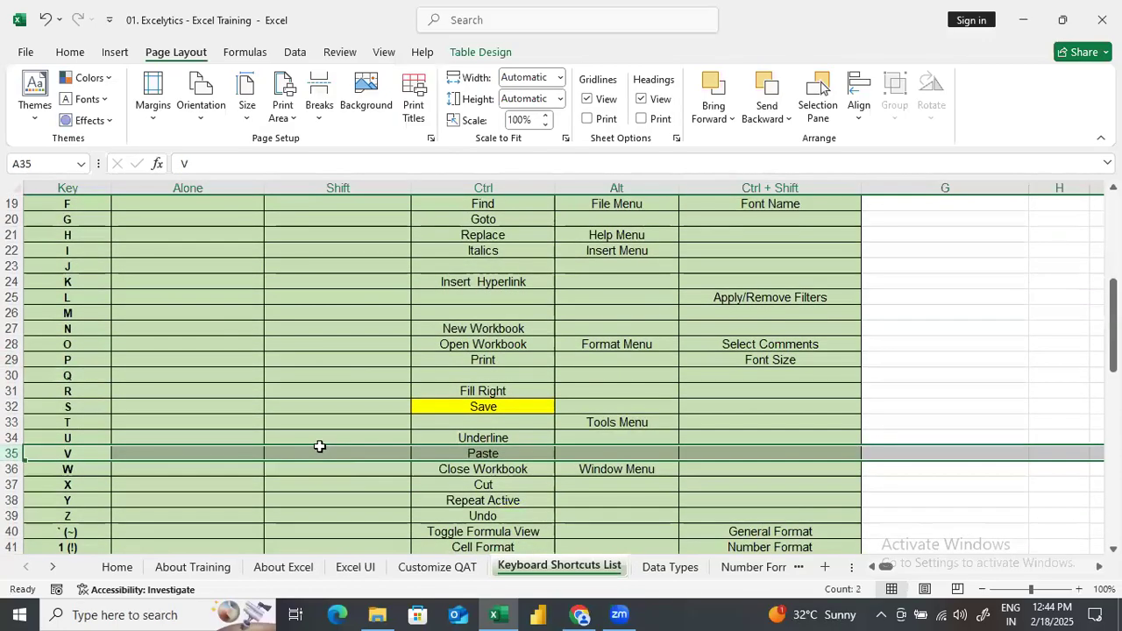
click(37, 485)
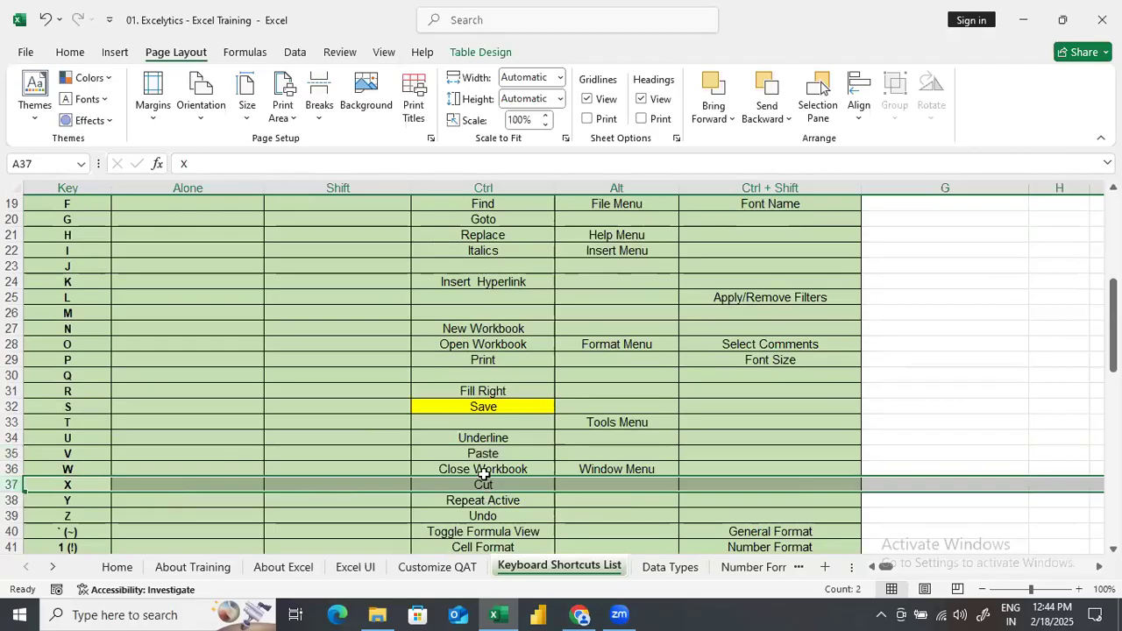
click(12, 516)
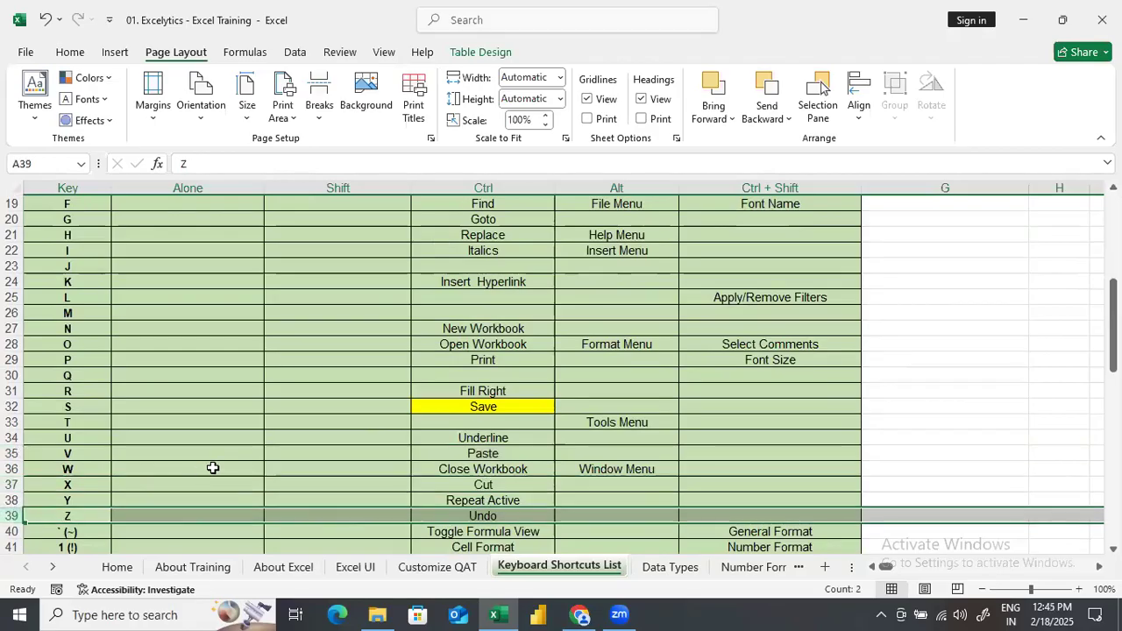
Step: Look through the shortcut table again and select row 25 to point out the Apply/Remove Filters shortcut
scroll(420, 464, down, 1)
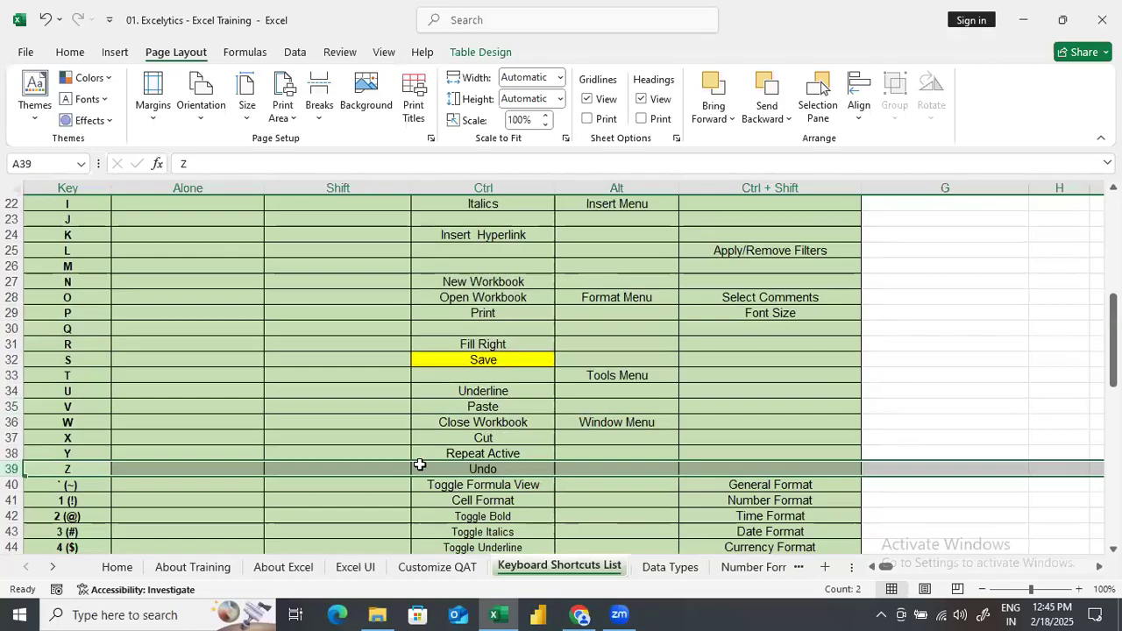
scroll(420, 464, up, 6)
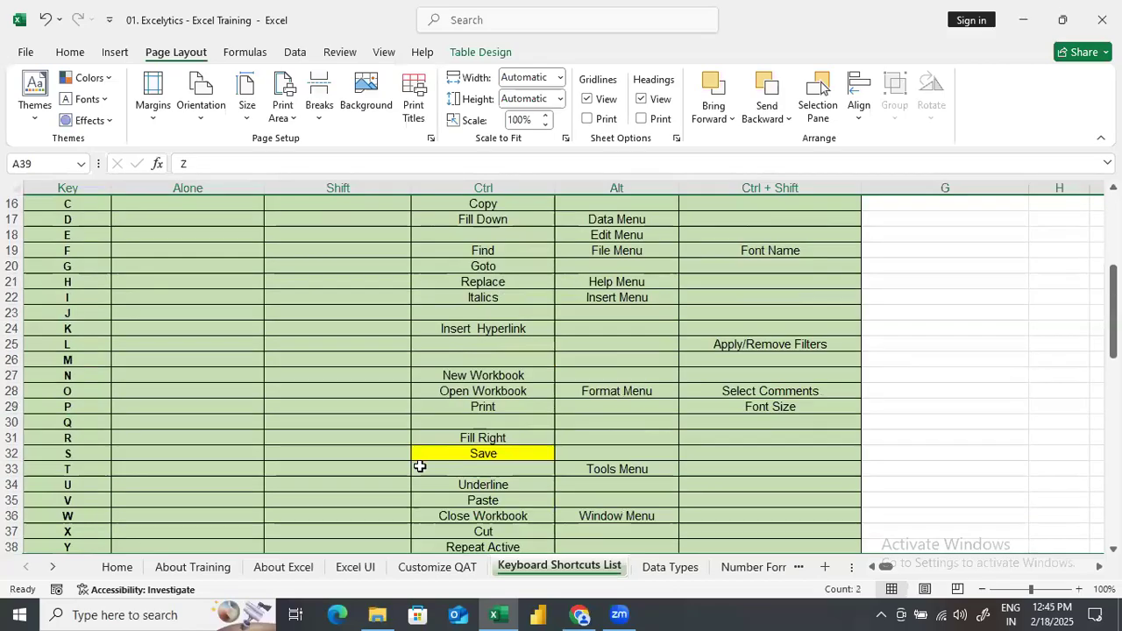
scroll(420, 466, up, 1)
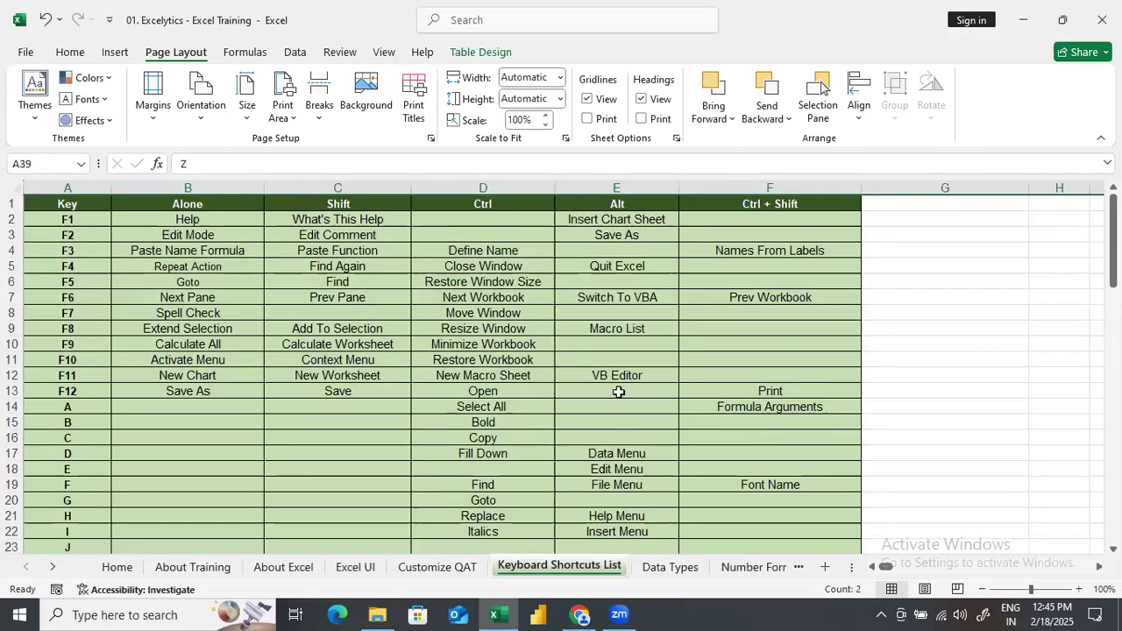
scroll(618, 392, down, 2)
scroll(617, 392, down, 2)
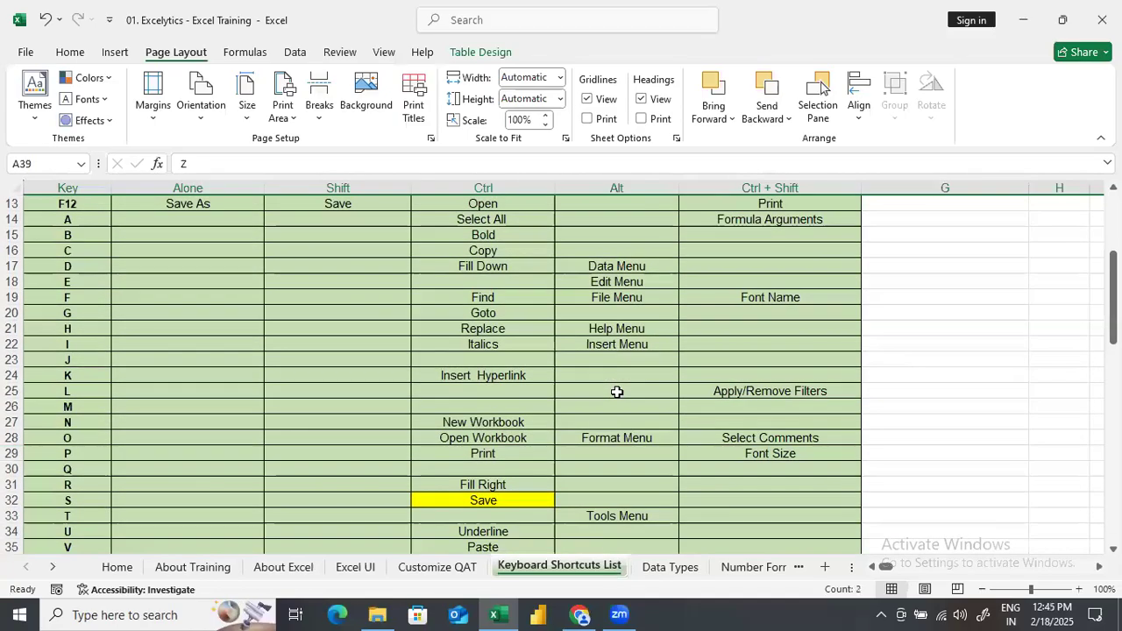
click(12, 390)
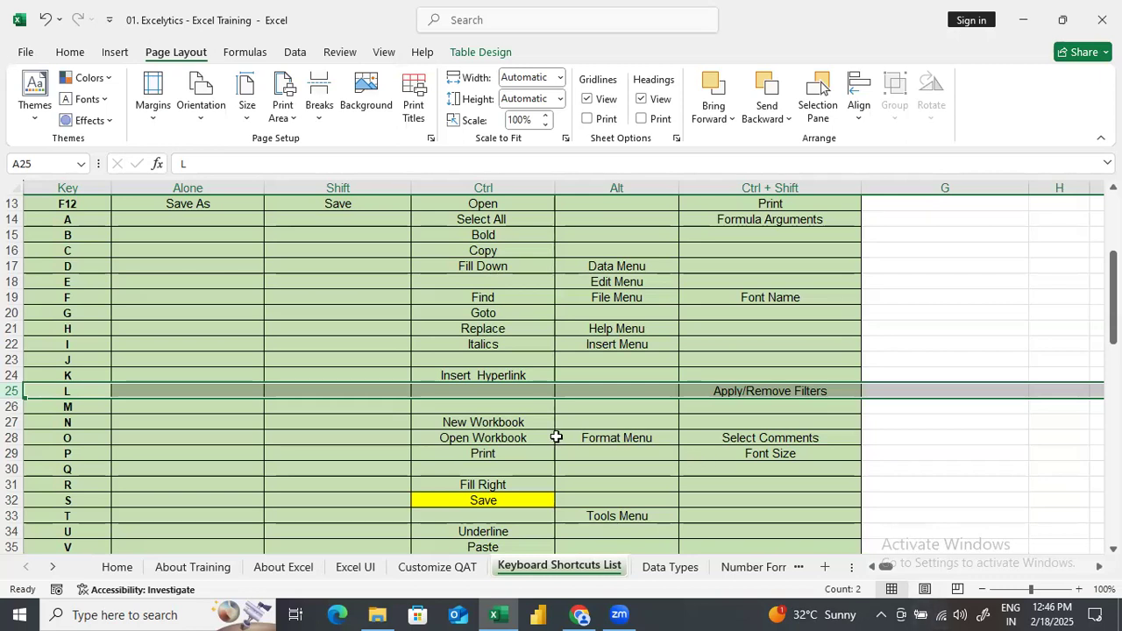
Step: Look through the rest of the shortcut table down to the Enter row and back up to the function key rows
scroll(556, 433, up, 4)
scroll(556, 434, down, 9)
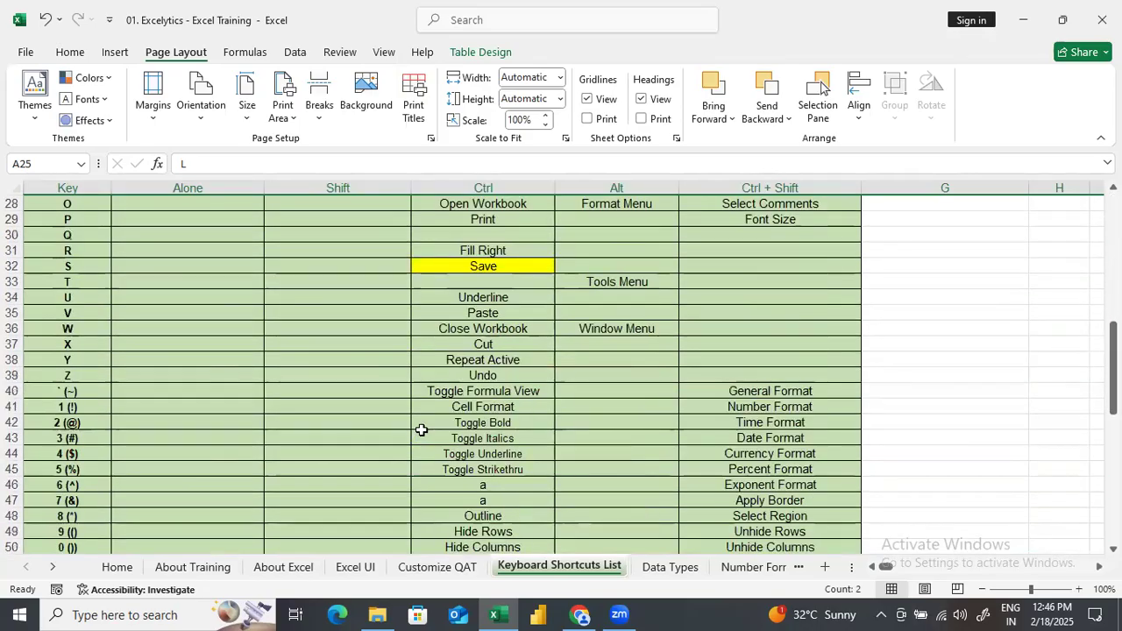
scroll(364, 386, down, 3)
scroll(364, 385, down, 4)
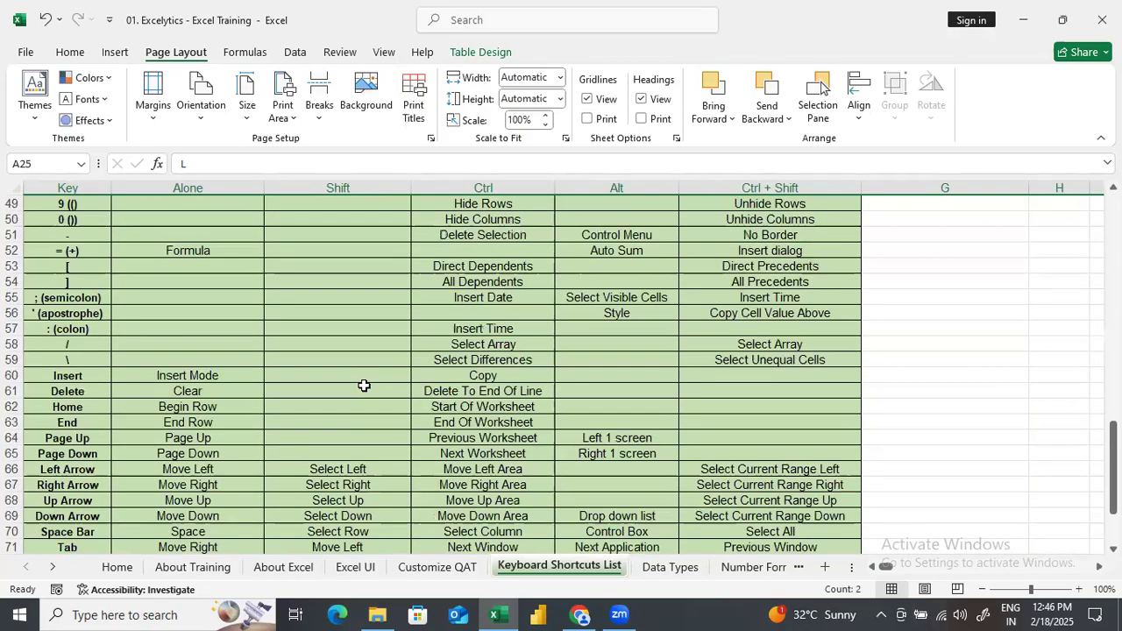
scroll(364, 386, down, 2)
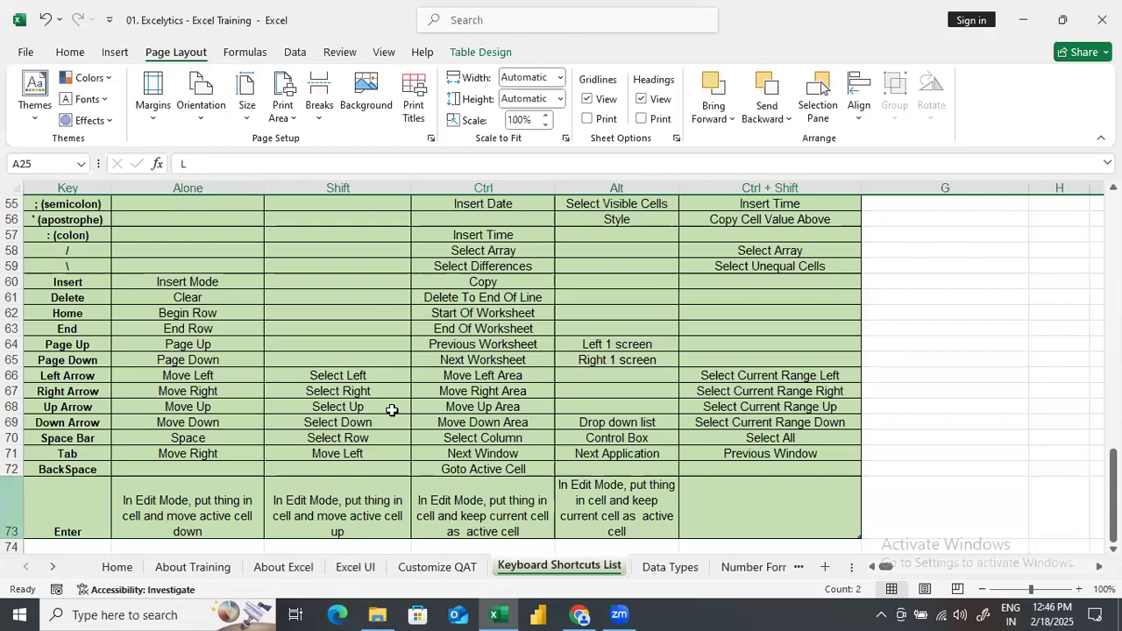
scroll(392, 410, up, 3)
scroll(392, 411, up, 10)
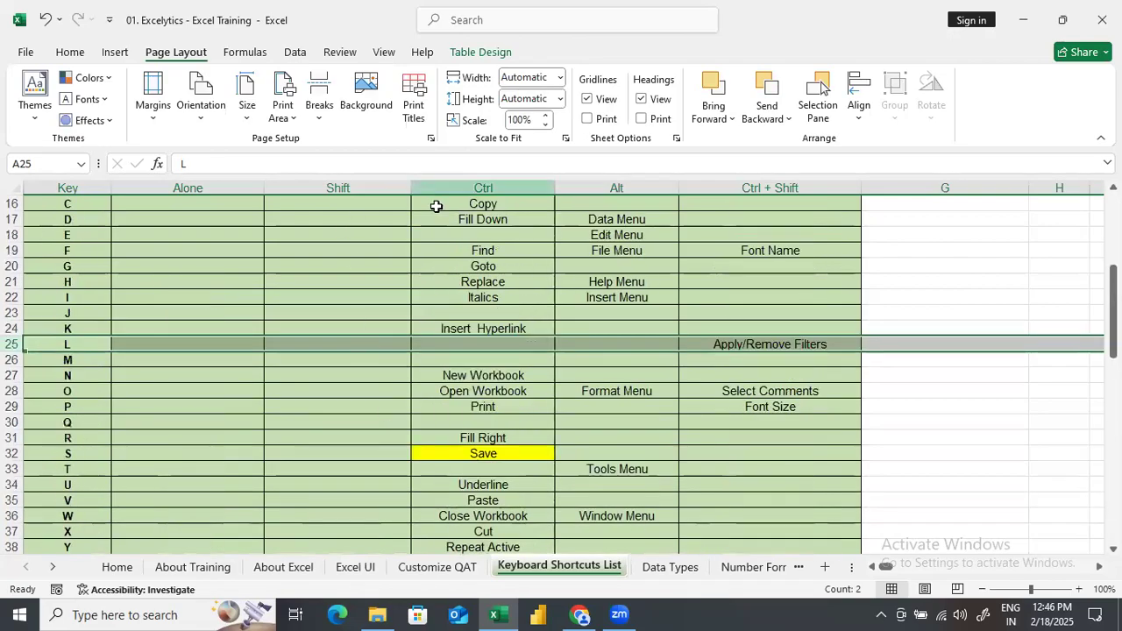
scroll(491, 191, up, 3)
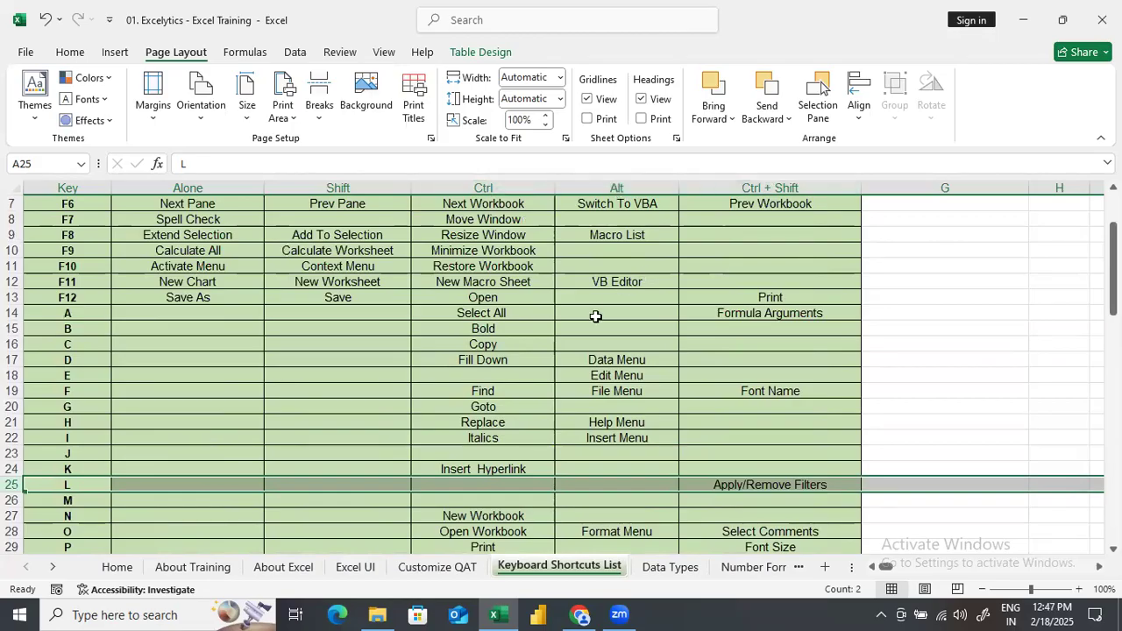
Step: Point out the shortcuts that use a key by itself by selecting the Alone column of the table
scroll(596, 318, up, 2)
click(183, 188)
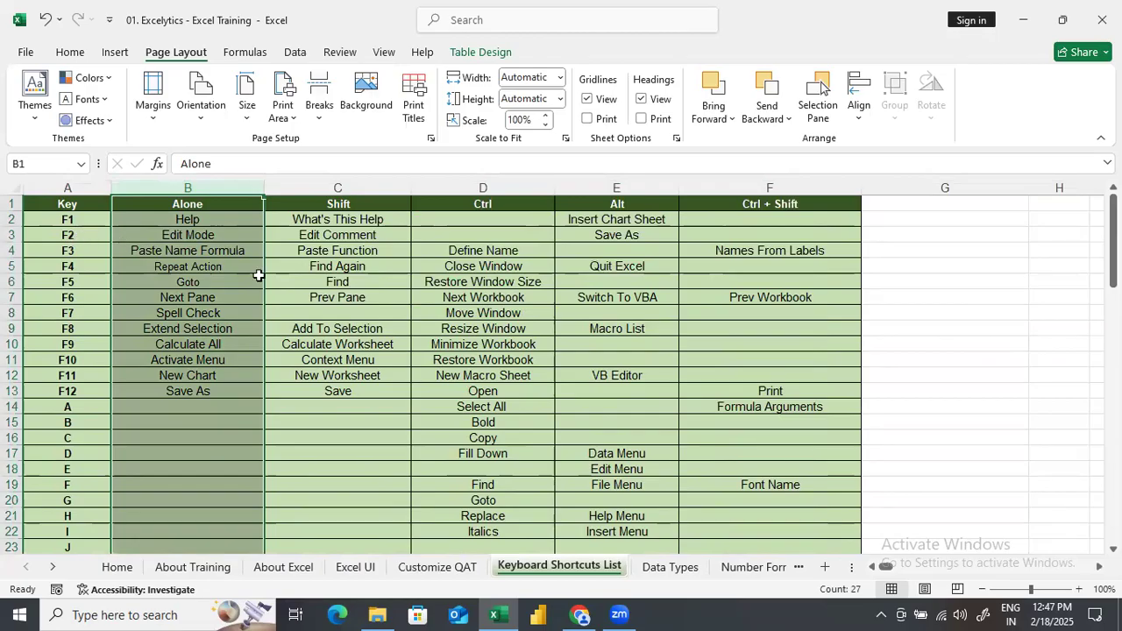
click(217, 421)
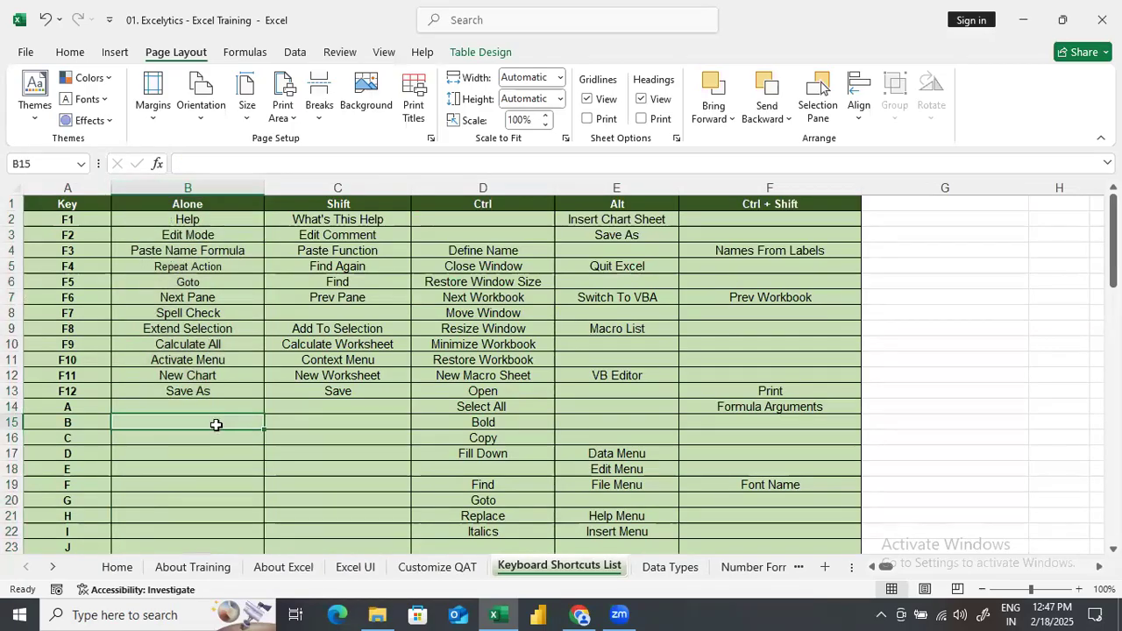
Step: Demonstrate the screen brightness control by lowering the brightness and raising it again
key(XF86MonBrightnessDown)
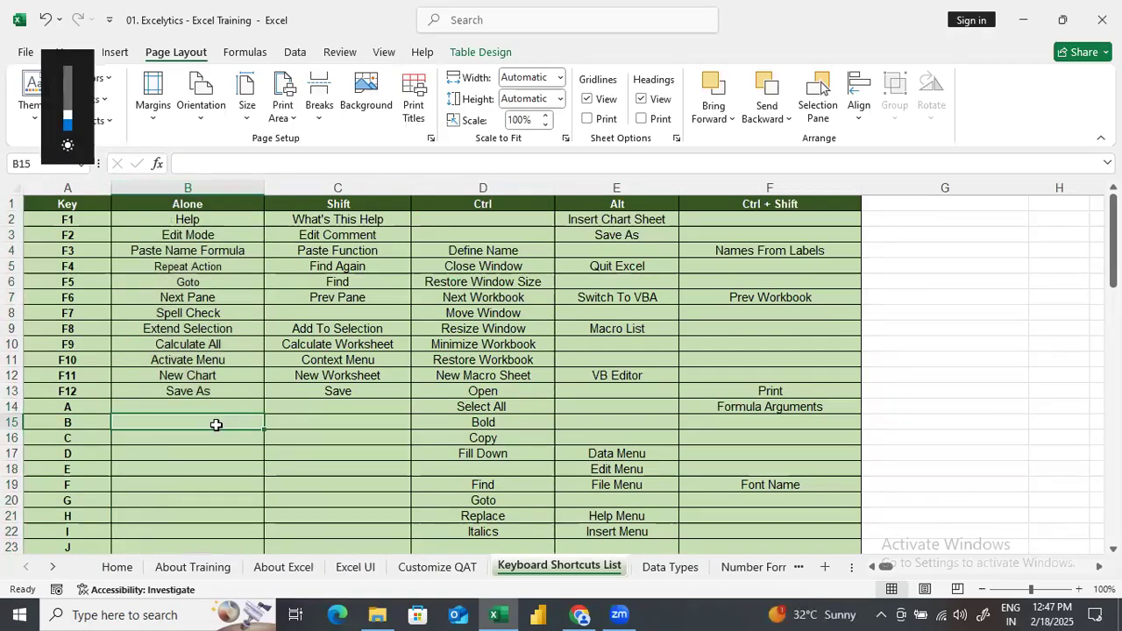
key(XF86MonBrightnessUp)
key(XF86MonBrightnessUp)
key(XF86MonBrightnessUp)
key(XF86MonBrightnessUp)
key(XF86MonBrightnessUp)
key(XF86MonBrightnessUp)
Step: Demonstrate the F2 Edit Mode shortcut by opening cell B3 for in-cell editing
click(928, 498)
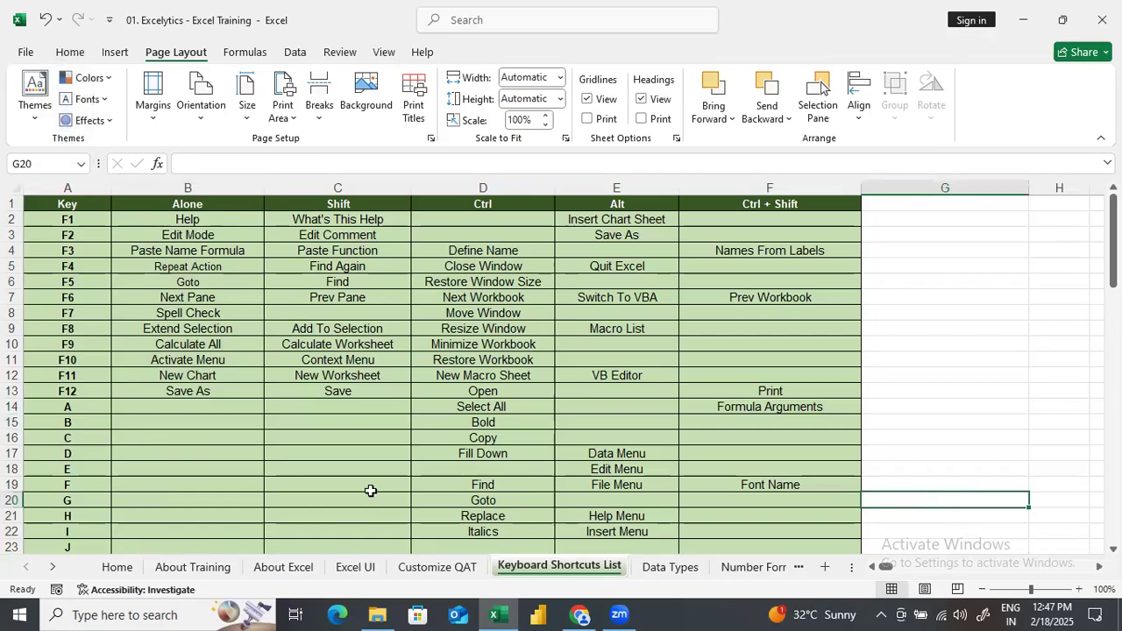
click(123, 236)
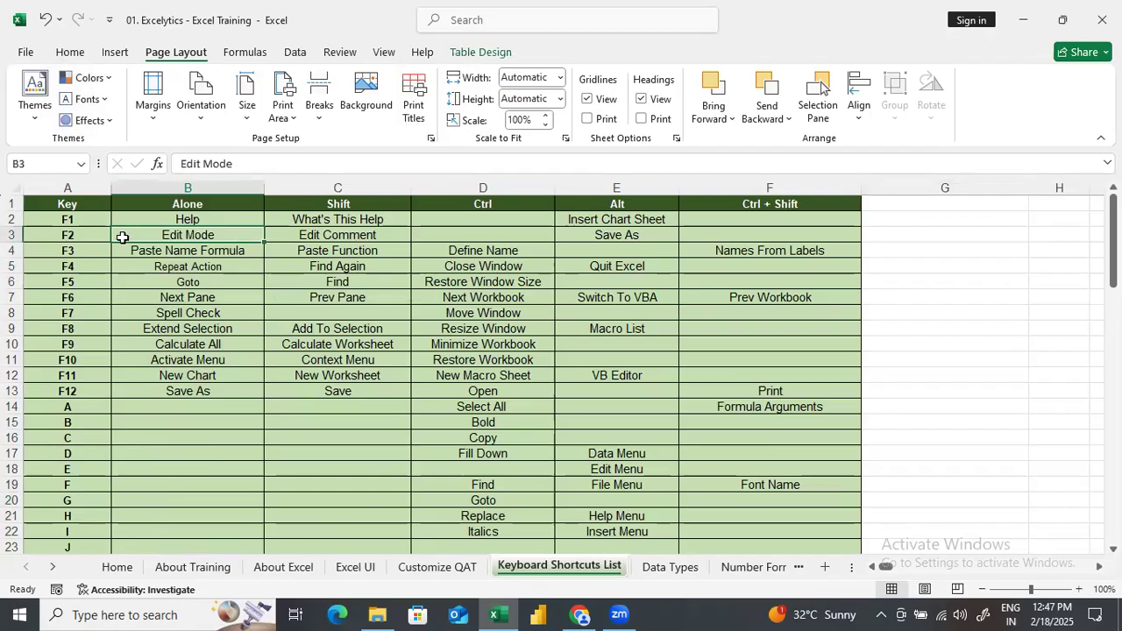
key(F2)
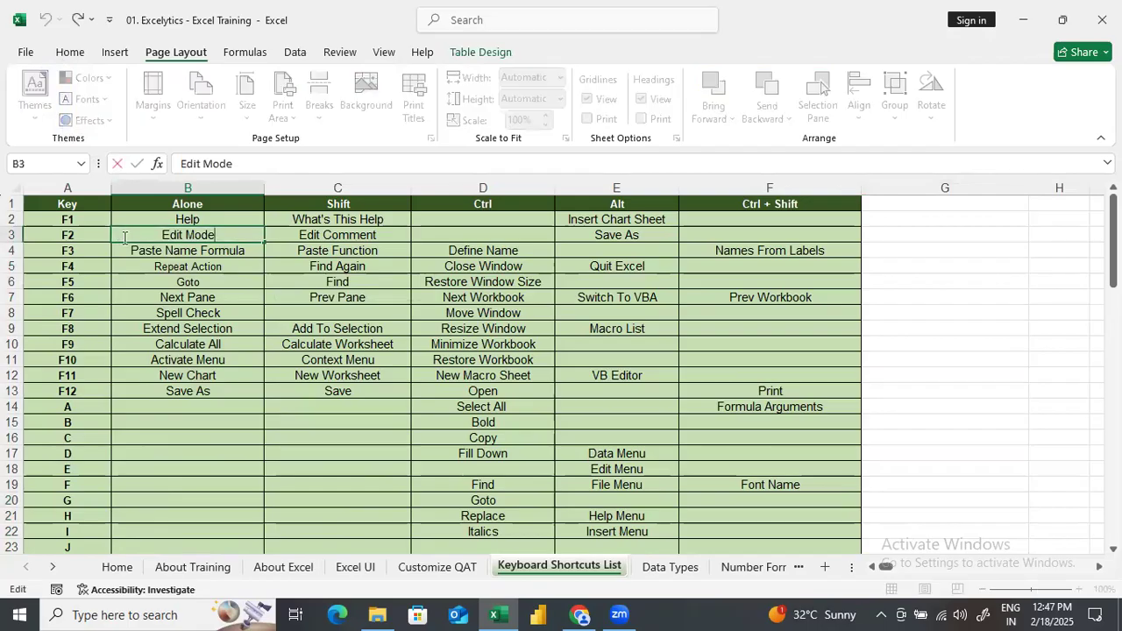
Step: Demonstrate the system volume control by lowering the volume and raising it to 100, and leave the cell editing
key(XF86AudioLowerVolume)
key(XF86AudioLowerVolume)
key(XF86AudioRaiseVolume)
key(XF86AudioRaiseVolume)
key(XF86AudioRaiseVolume)
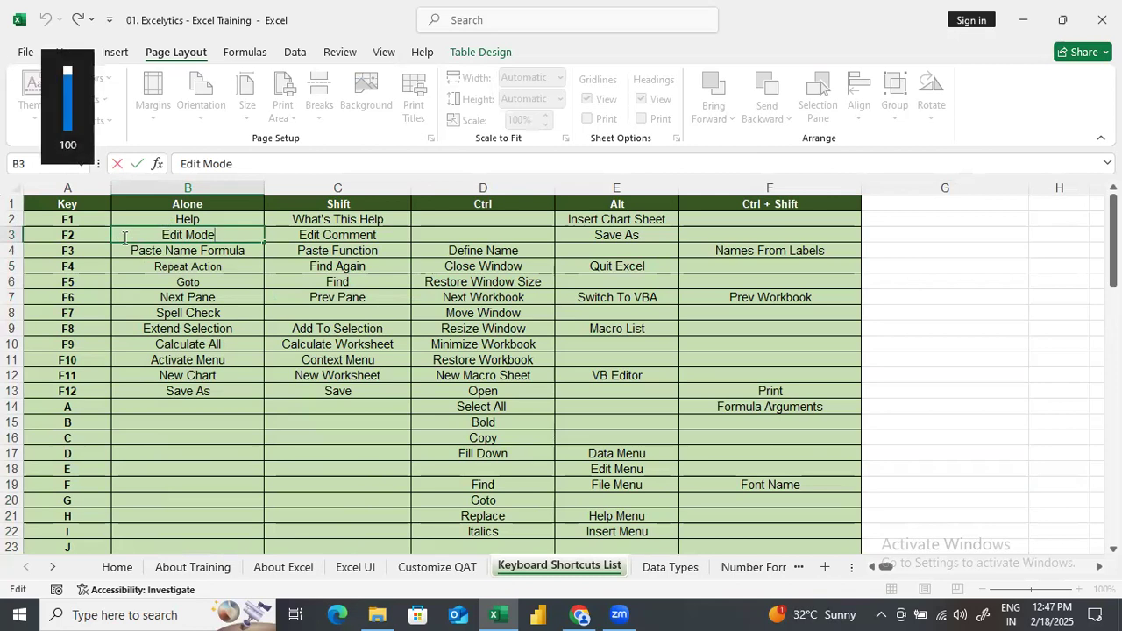
click(445, 463)
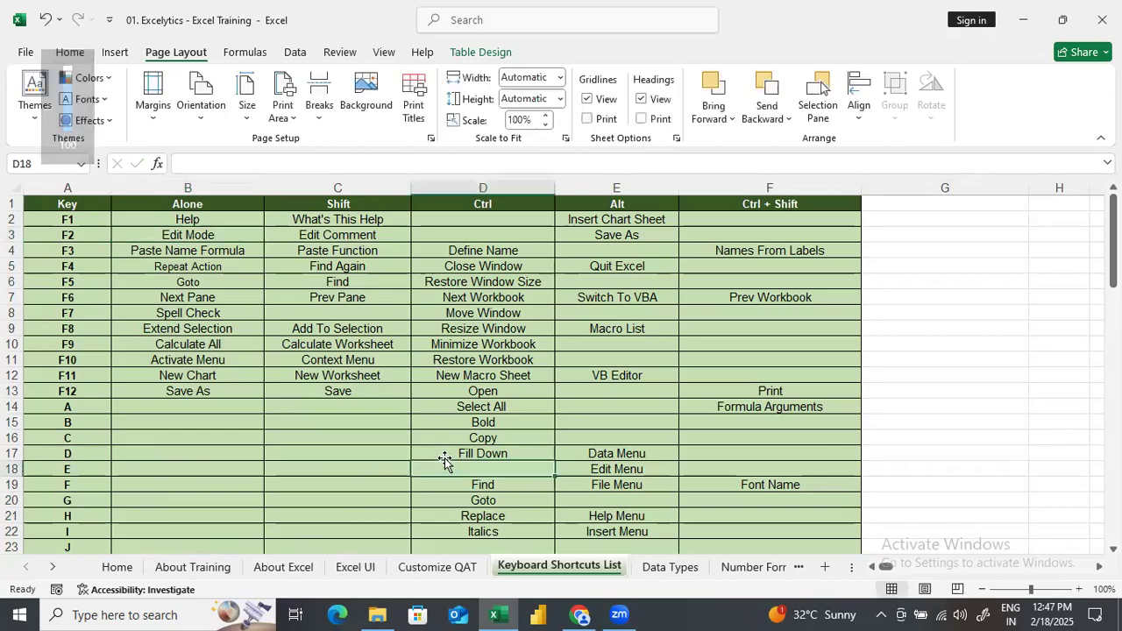
Step: Review the user interface elements on the Excel UI sheet and return to the Customize QAT sheet
scroll(292, 475, down, 2)
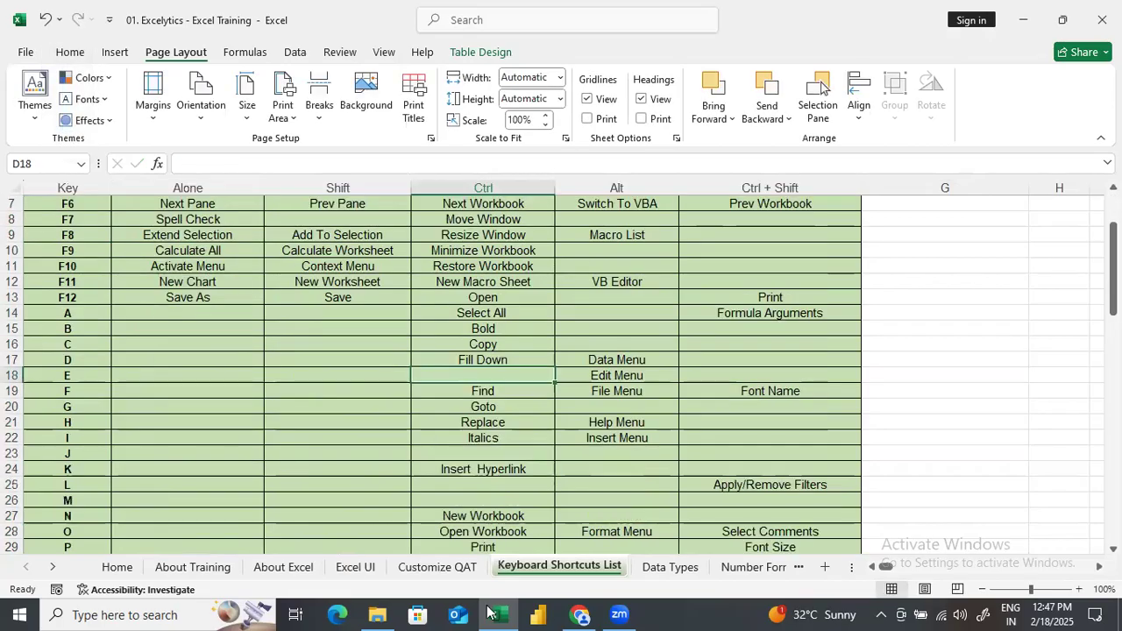
click(441, 568)
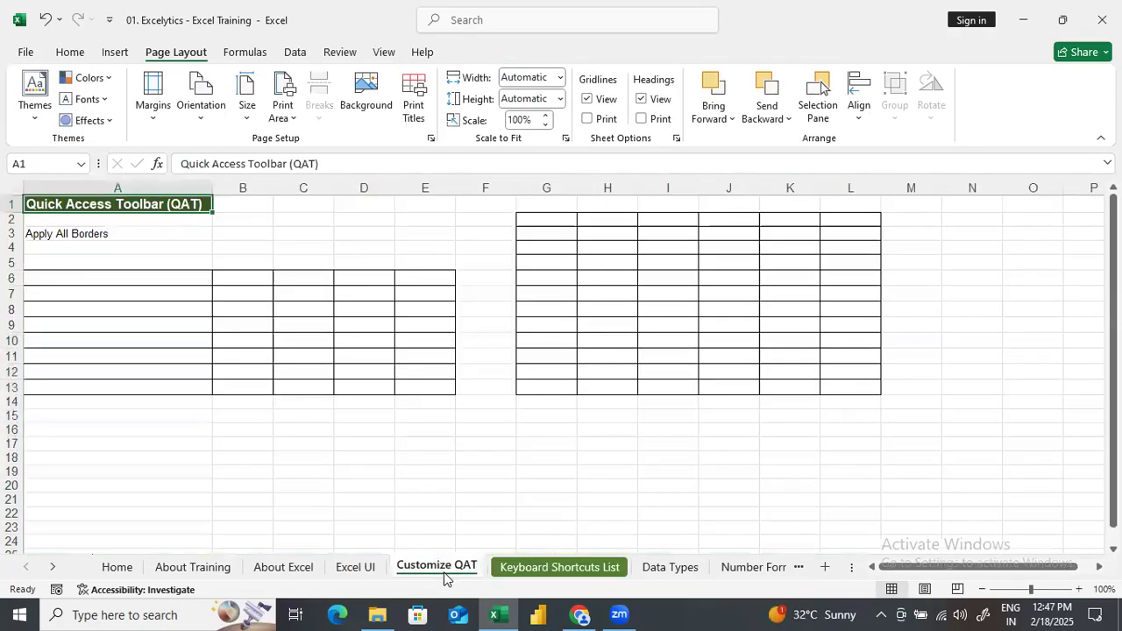
click(355, 567)
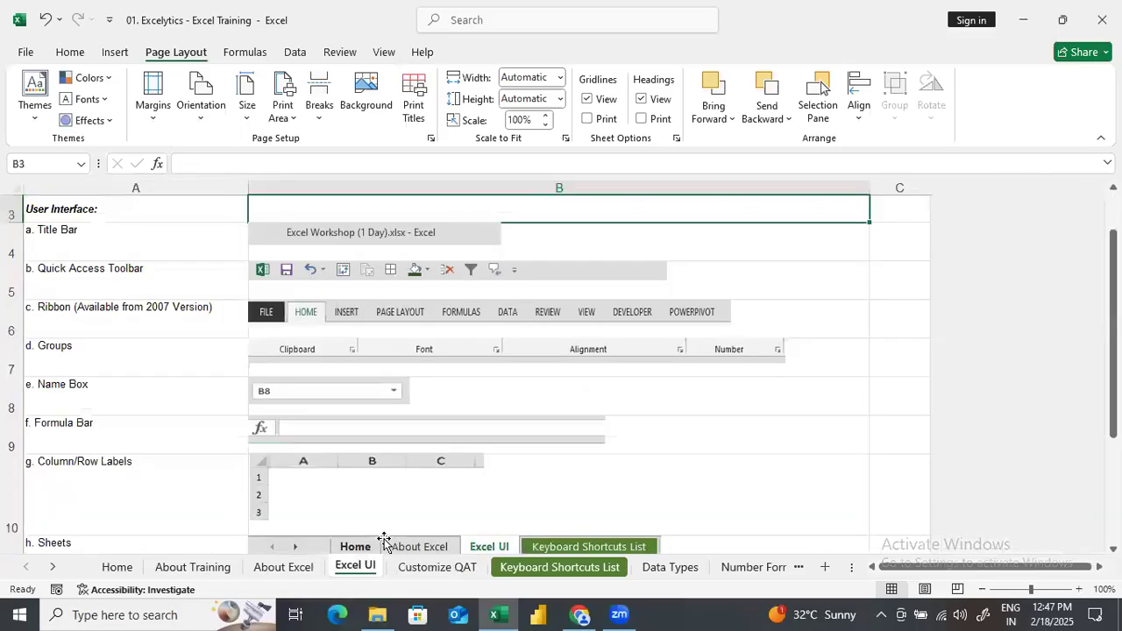
scroll(384, 538, down, 2)
scroll(384, 539, up, 3)
click(423, 567)
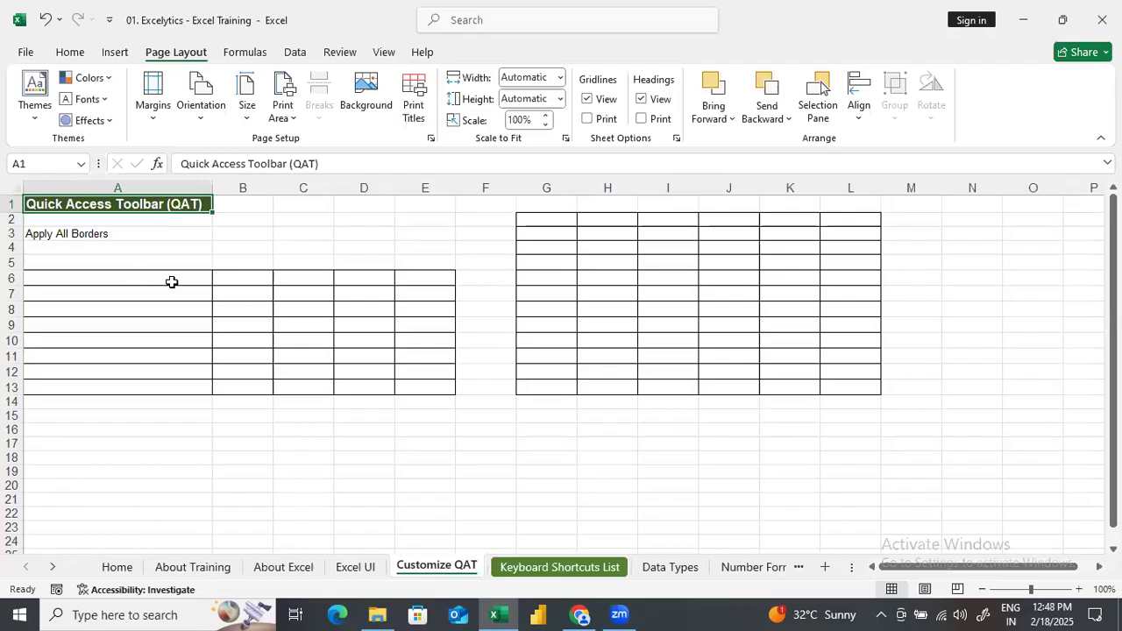
Step: Remove the borders from range A6:E15 on the Customize QAT sheet with Clear All
mouse_move(185, 279)
mouse_down()
mouse_move(306, 395)
mouse_move(446, 413)
mouse_up()
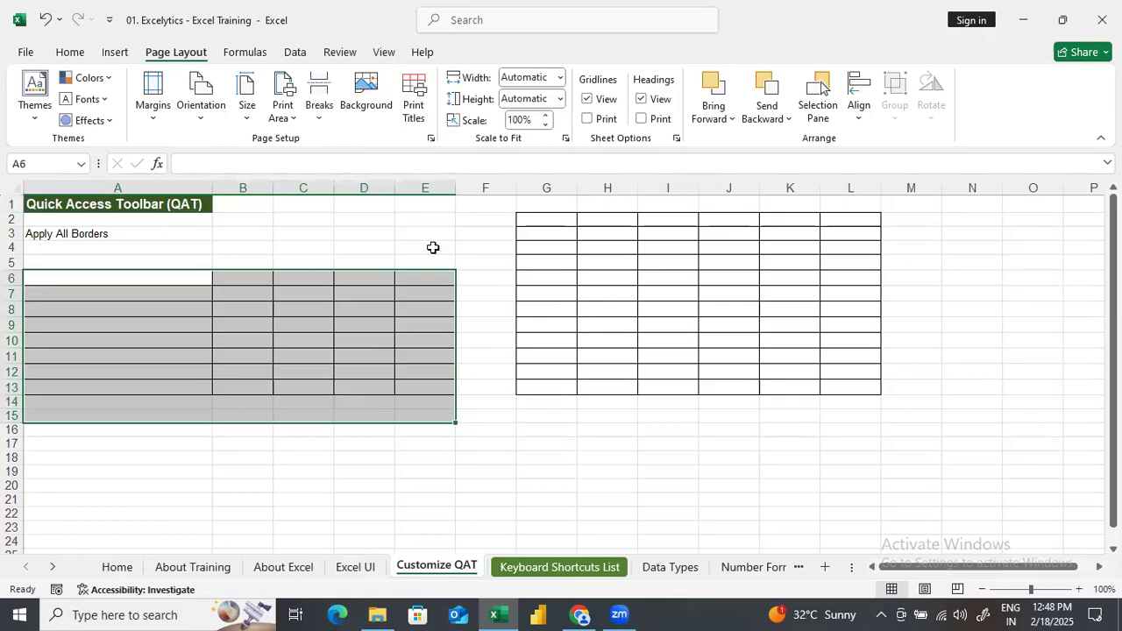
click(70, 52)
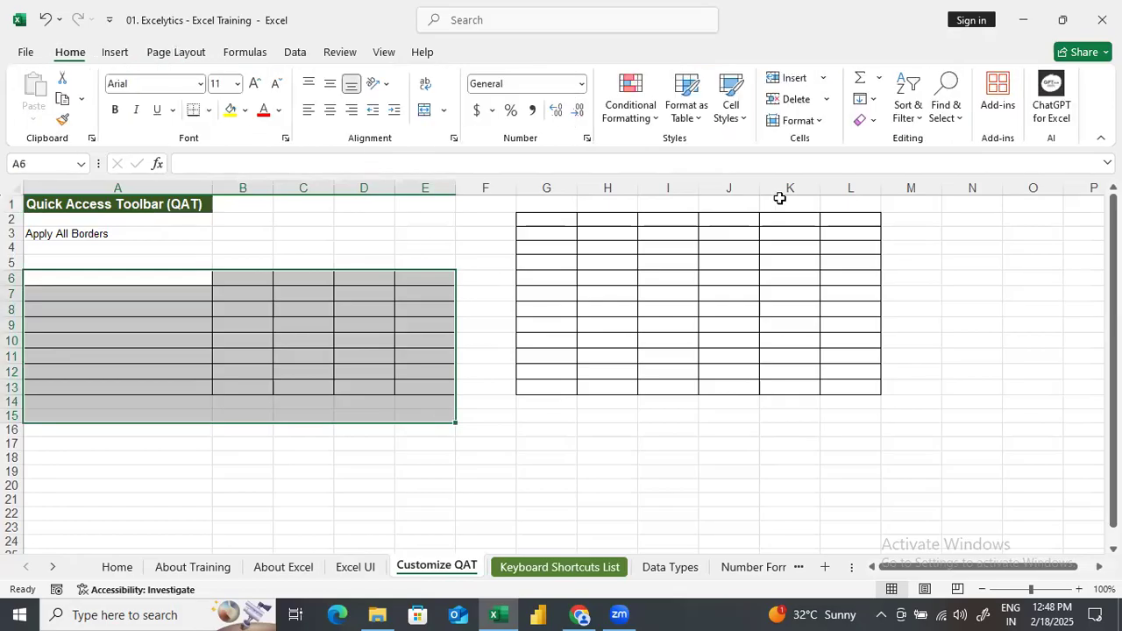
click(877, 106)
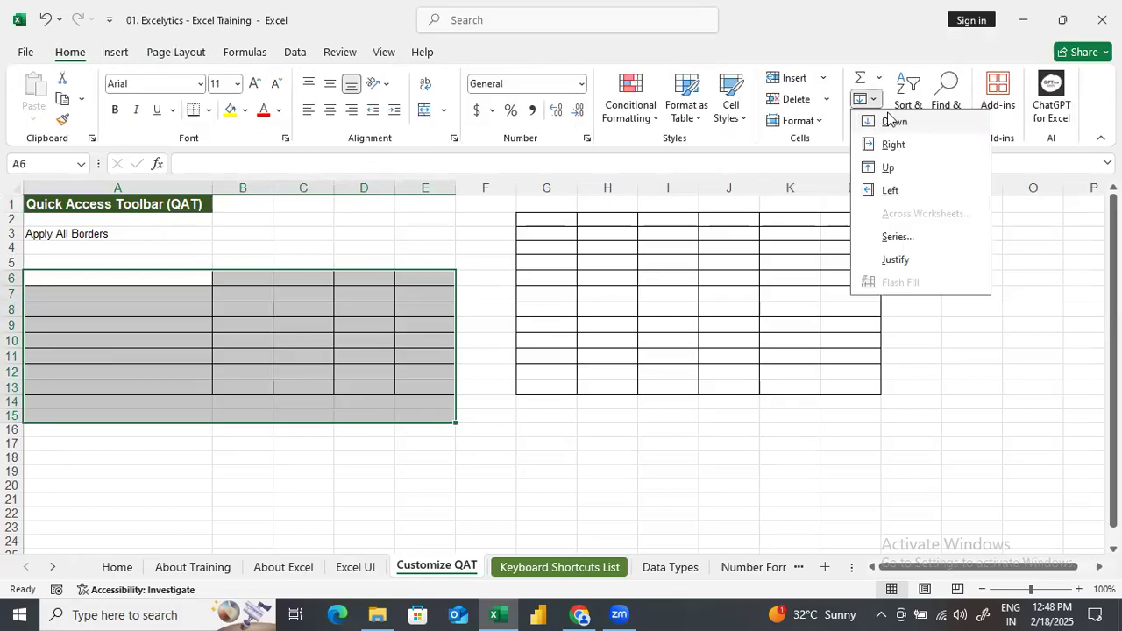
click(873, 123)
click(874, 124)
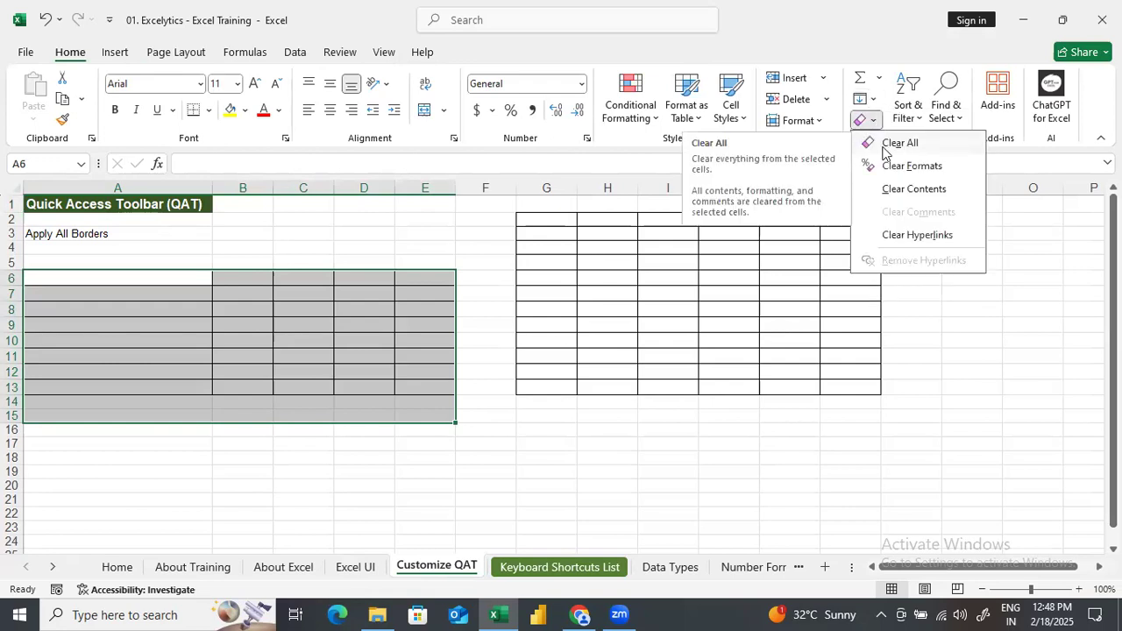
click(887, 145)
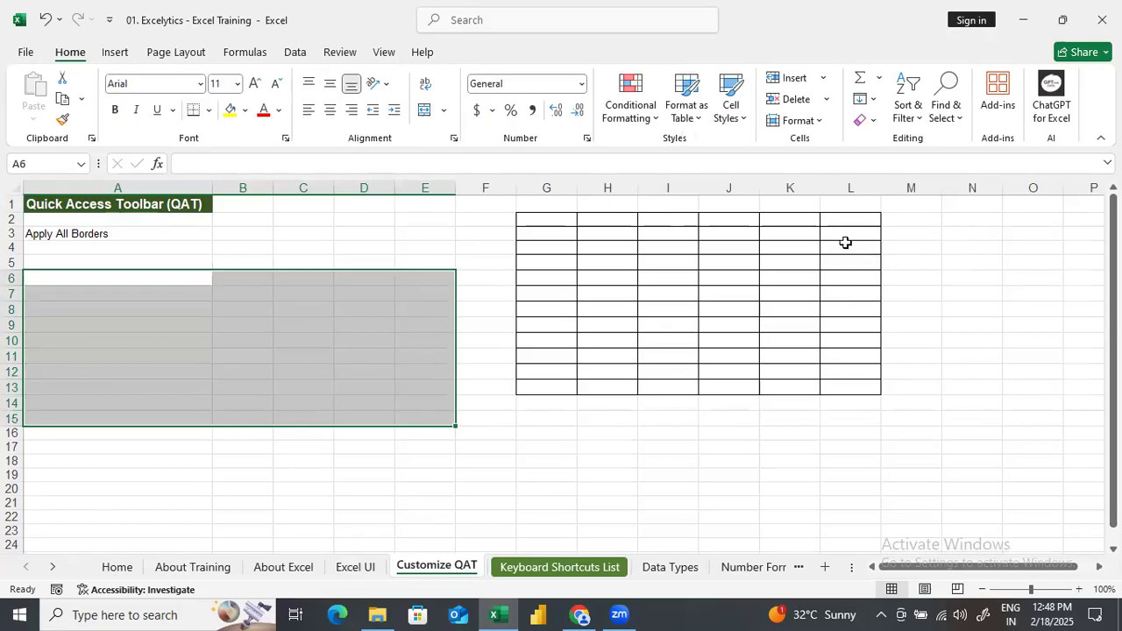
Step: Remove the borders of the second grid by applying Clear All to range G1:L17
drag(537, 205, 867, 450)
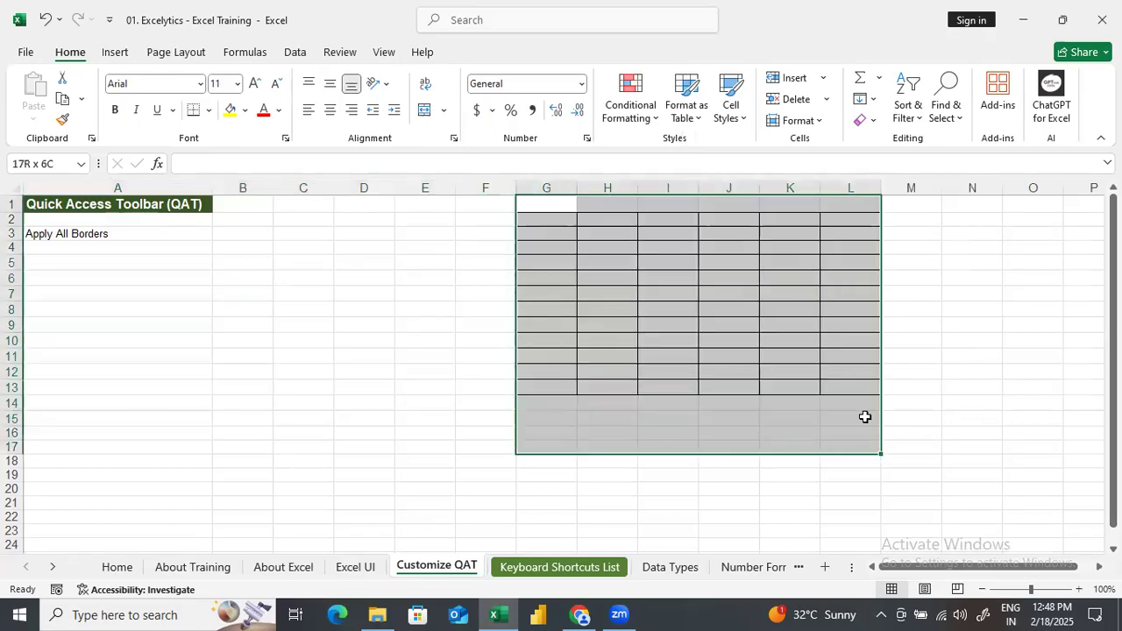
click(874, 122)
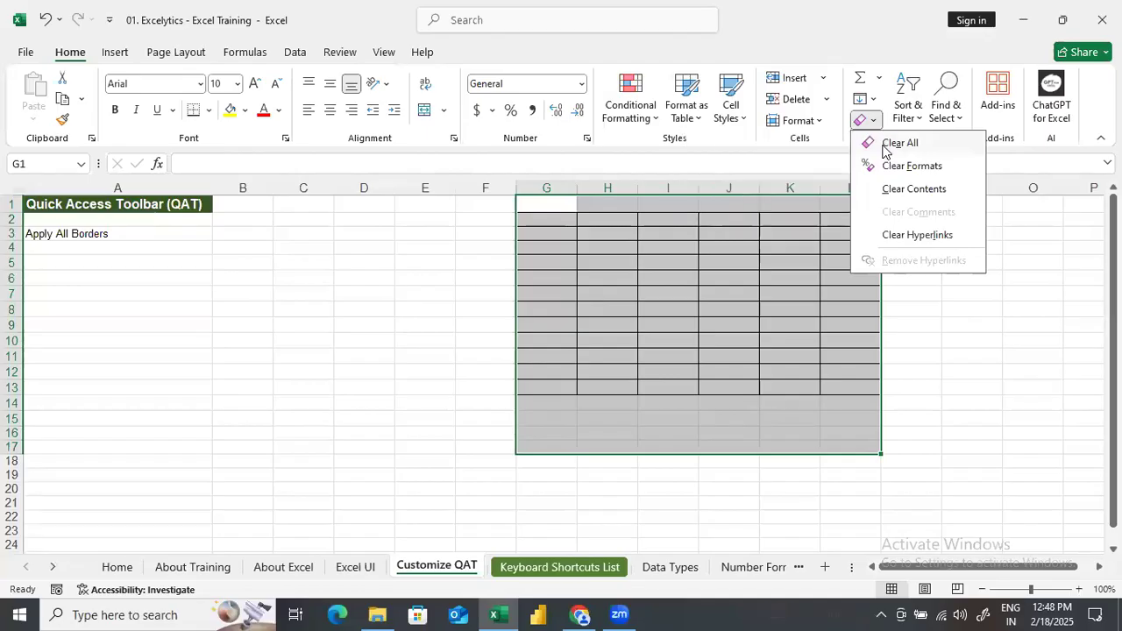
click(887, 146)
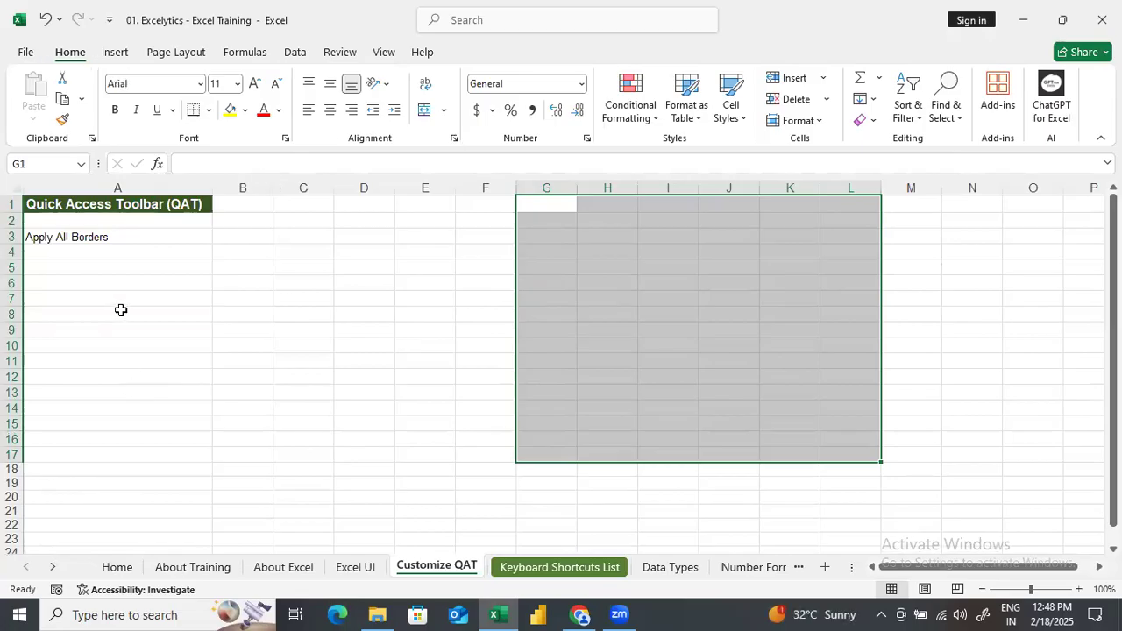
Step: Apply All Borders to range A8:E18 using the ribbon access keys, and deselect the range
drag(167, 315, 420, 470)
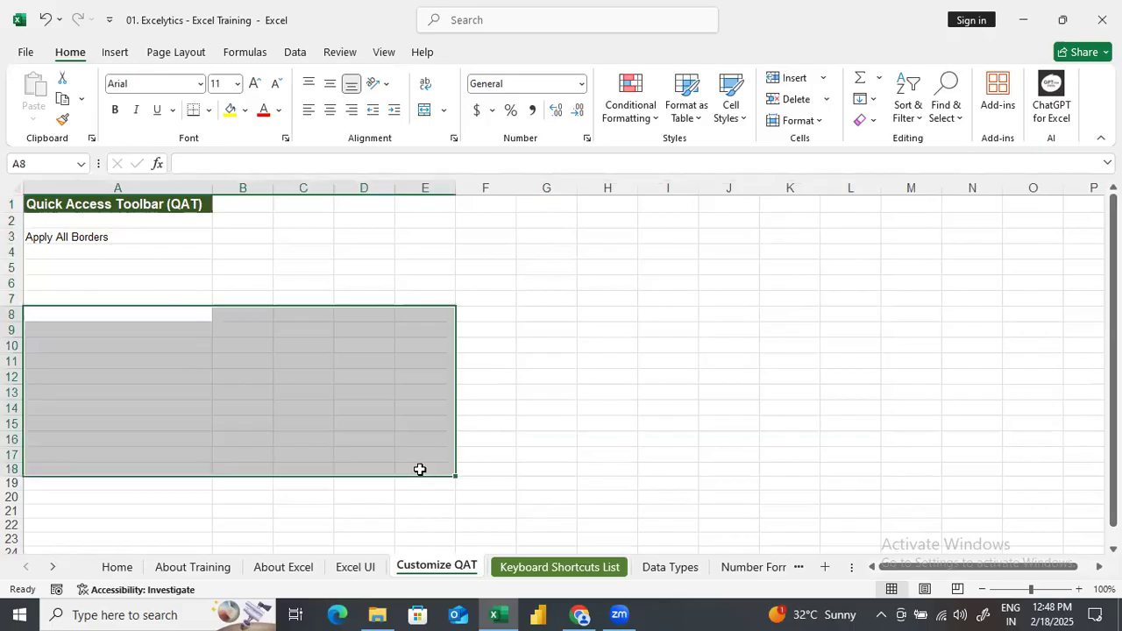
key(alt)
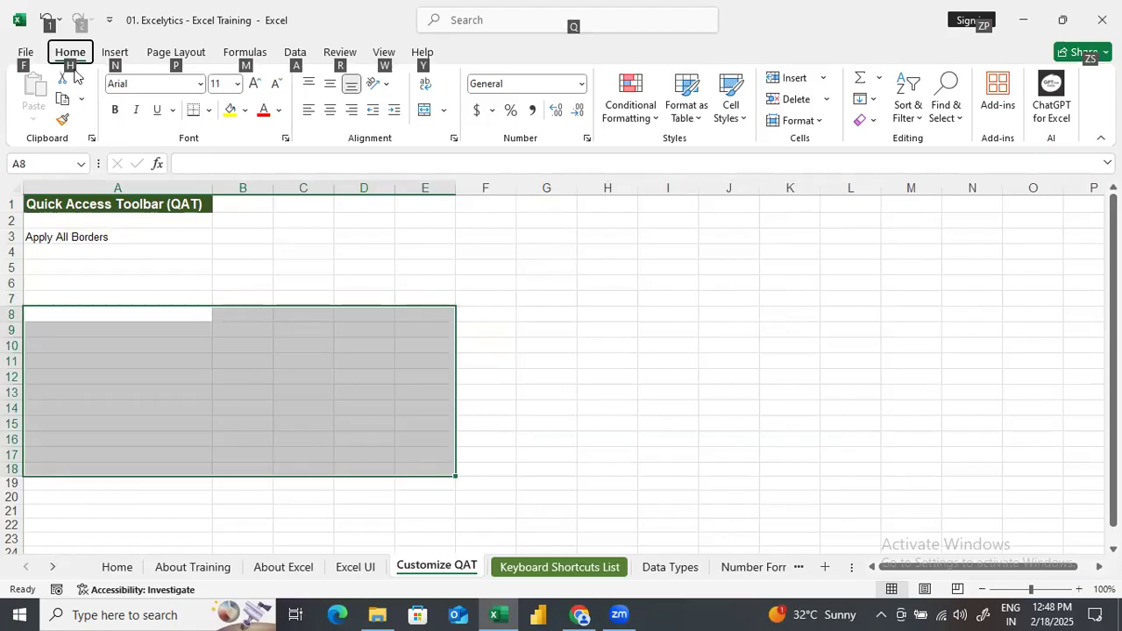
key(h)
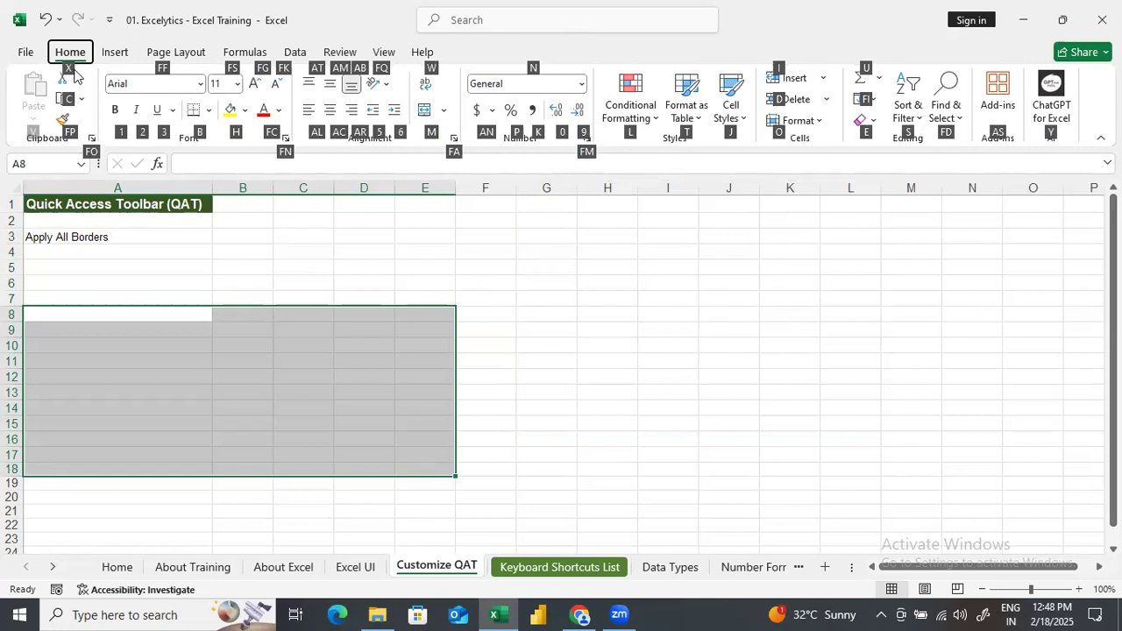
key(b)
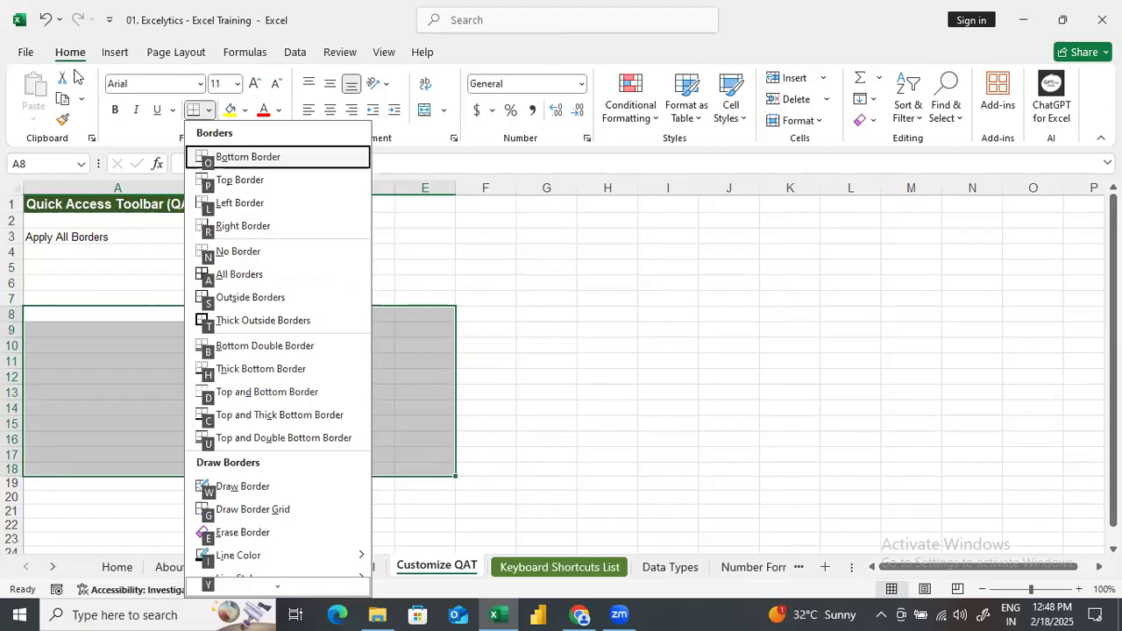
key(a)
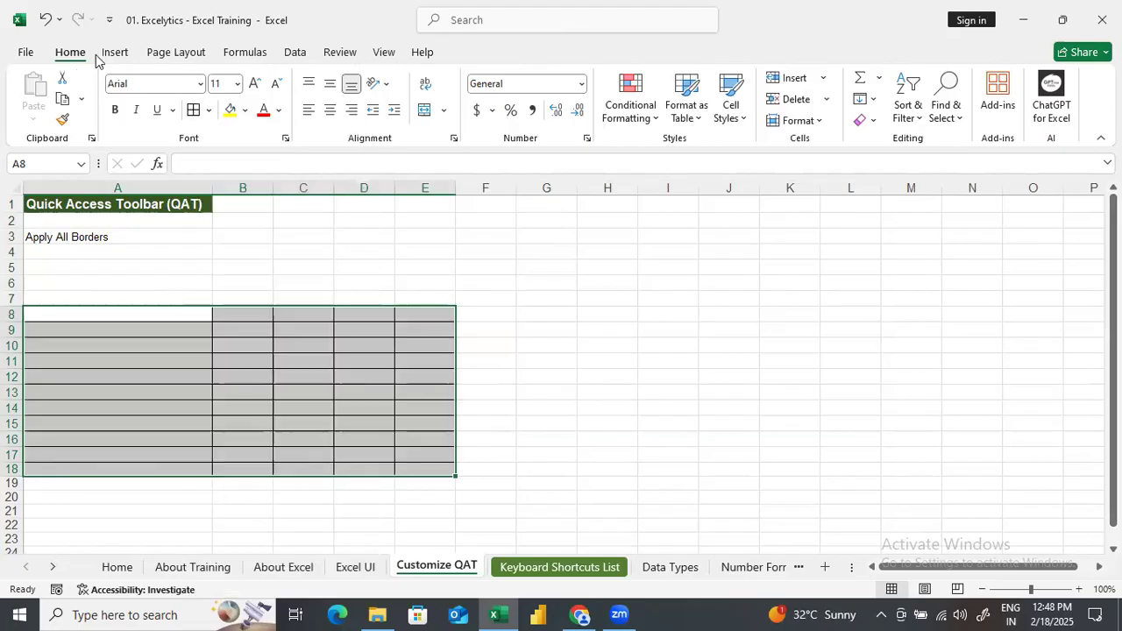
click(688, 406)
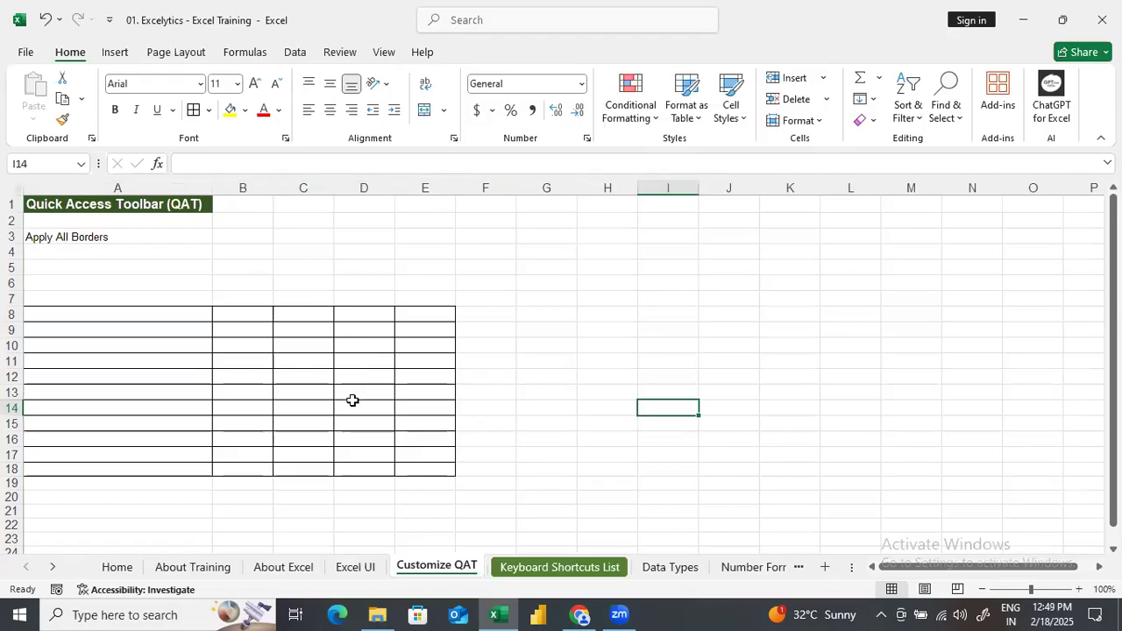
Step: Add the All Borders command to the Quick Access Toolbar
click(210, 111)
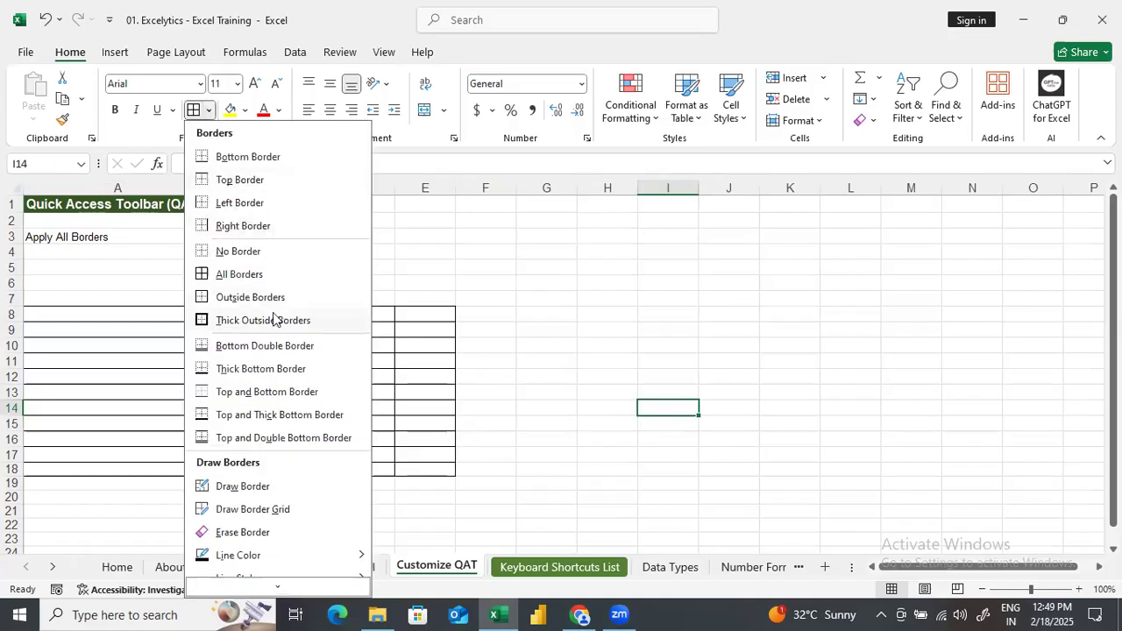
right_click(263, 280)
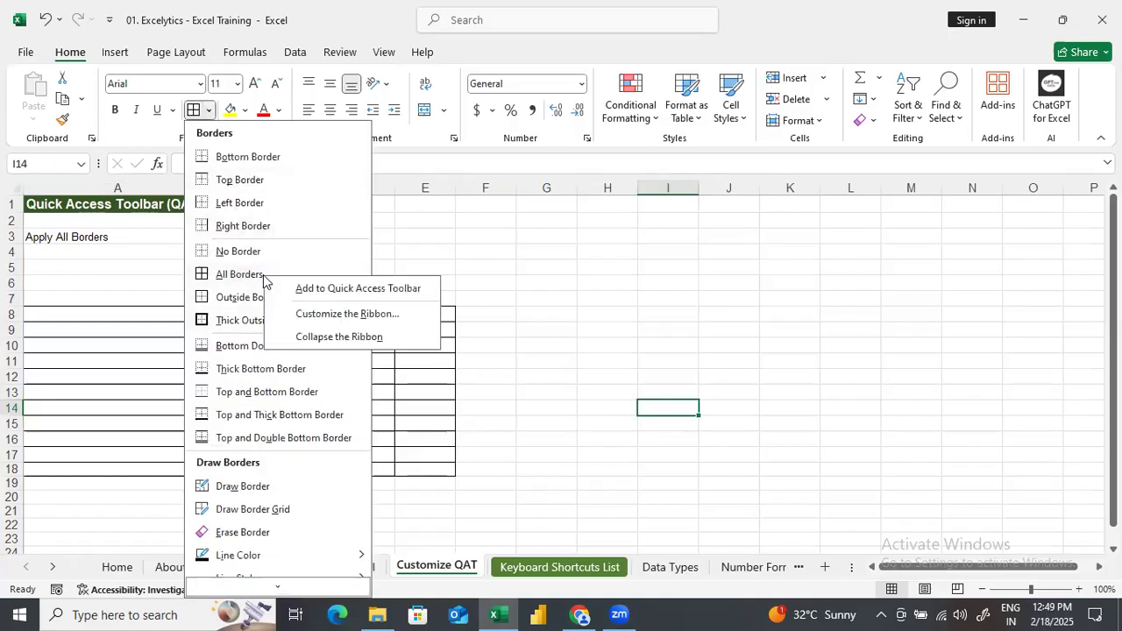
click(330, 288)
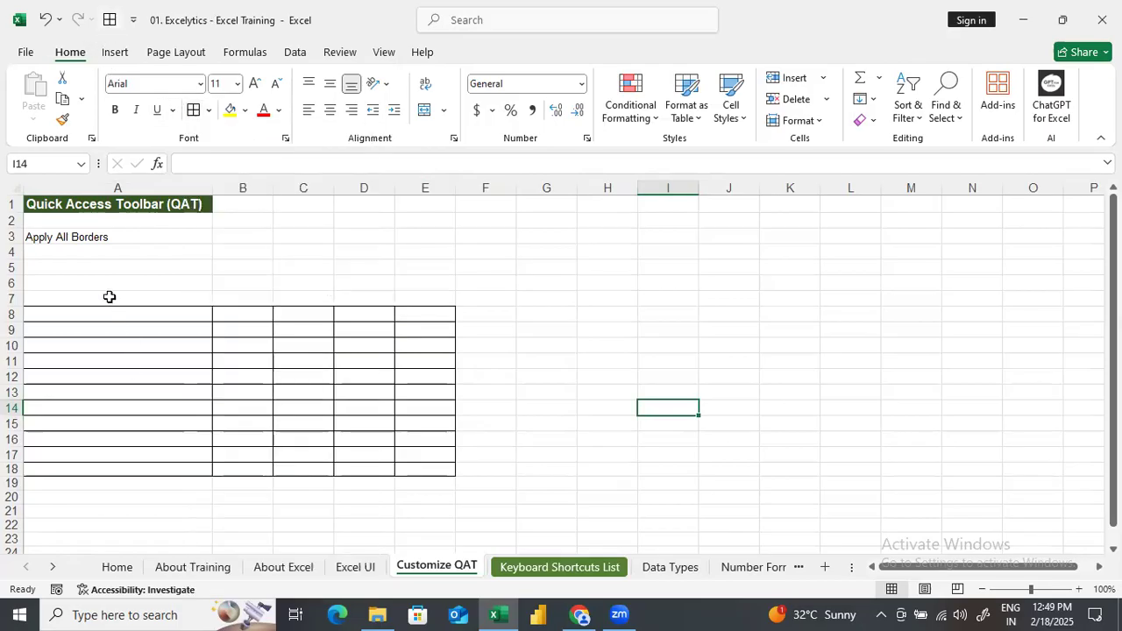
Step: Remove the borders of the grid below the Apply All Borders label with Clear All, covering columns A to G from row 7 down
drag(108, 295, 526, 544)
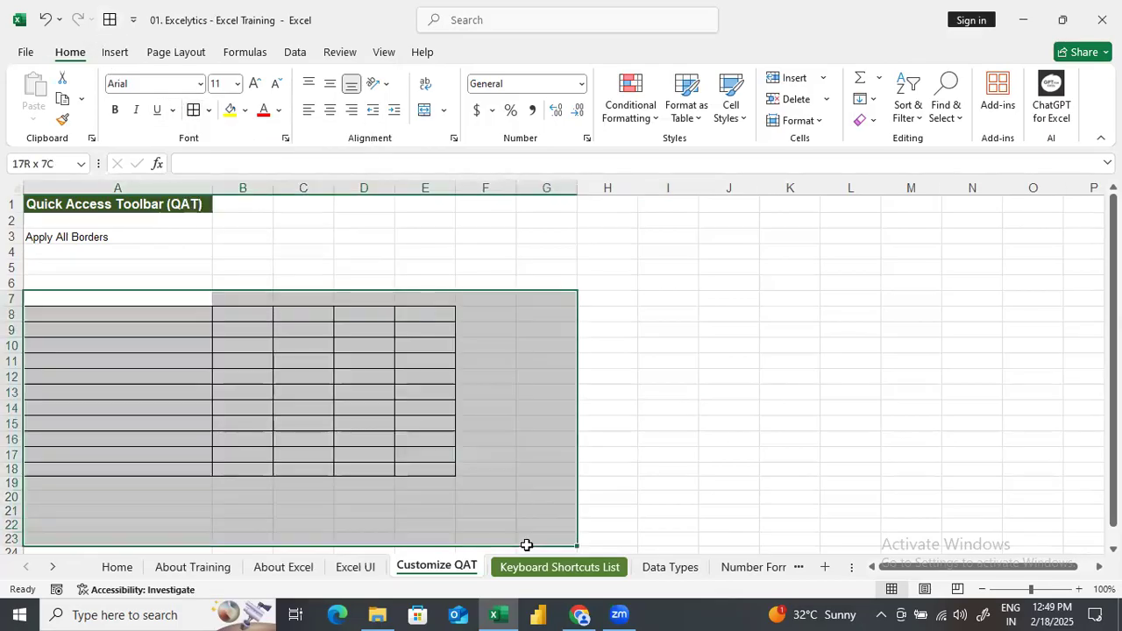
click(871, 121)
click(900, 142)
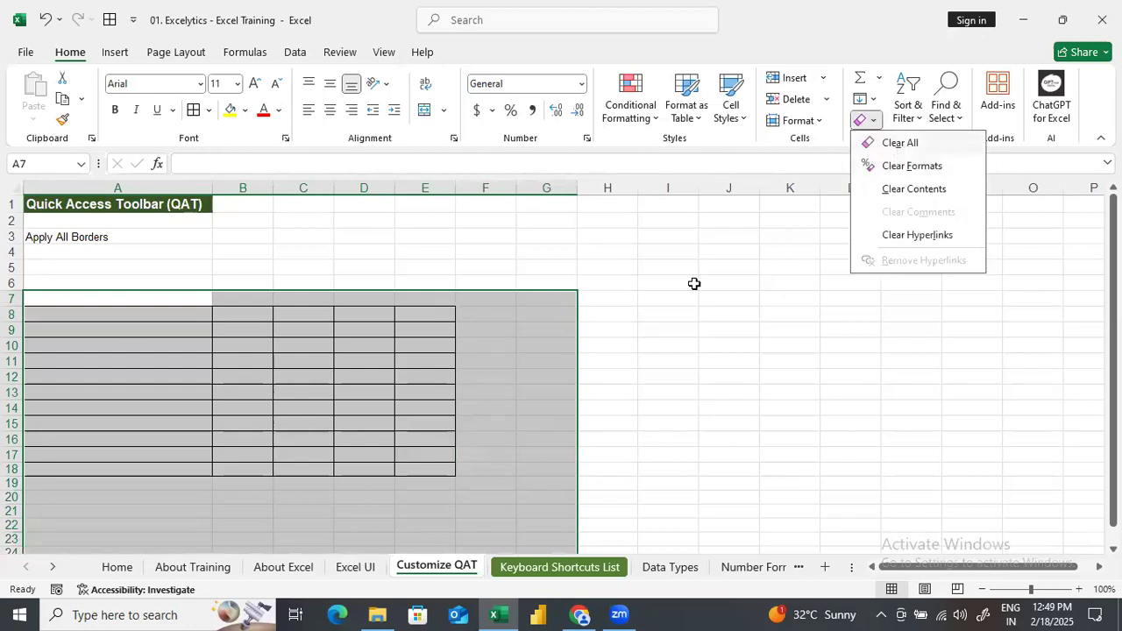
Step: Apply All Borders to range A8:F15 using the Quick Access Toolbar's access key
drag(153, 316, 465, 428)
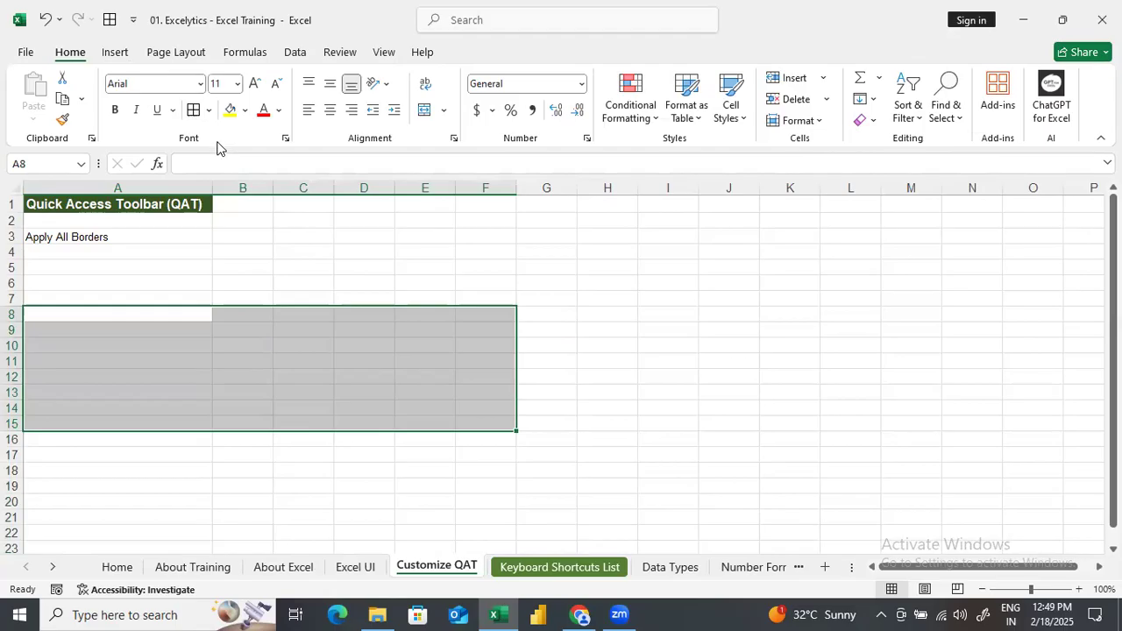
key(alt)
key(3)
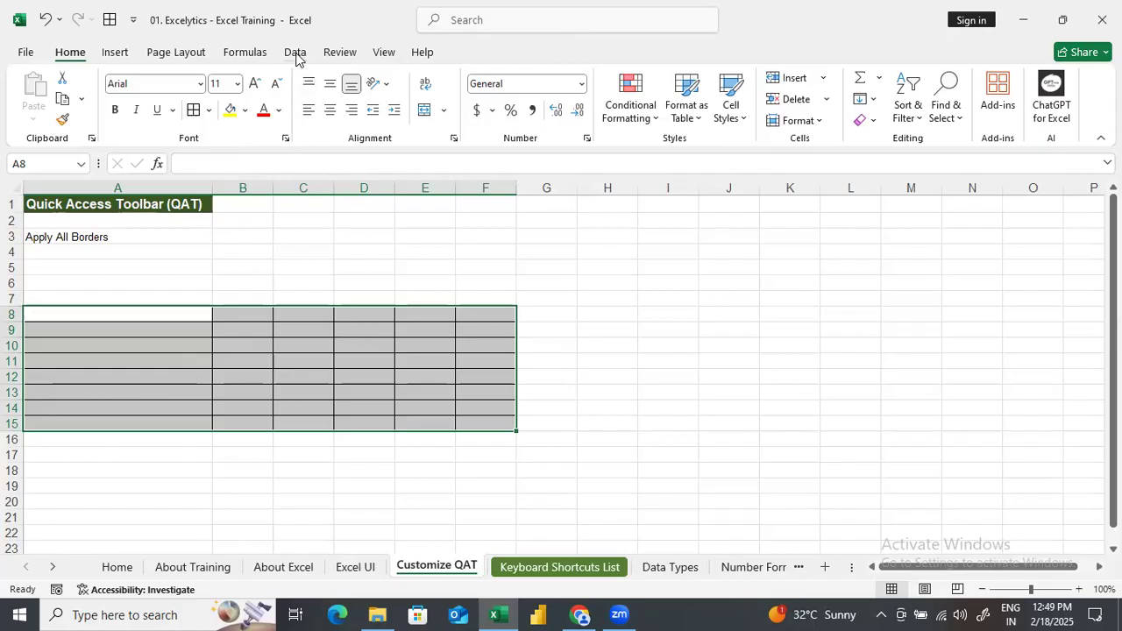
Step: Add the PivotTable command to the Quick Access Toolbar, display the access-key hints, and deselect the range
click(115, 51)
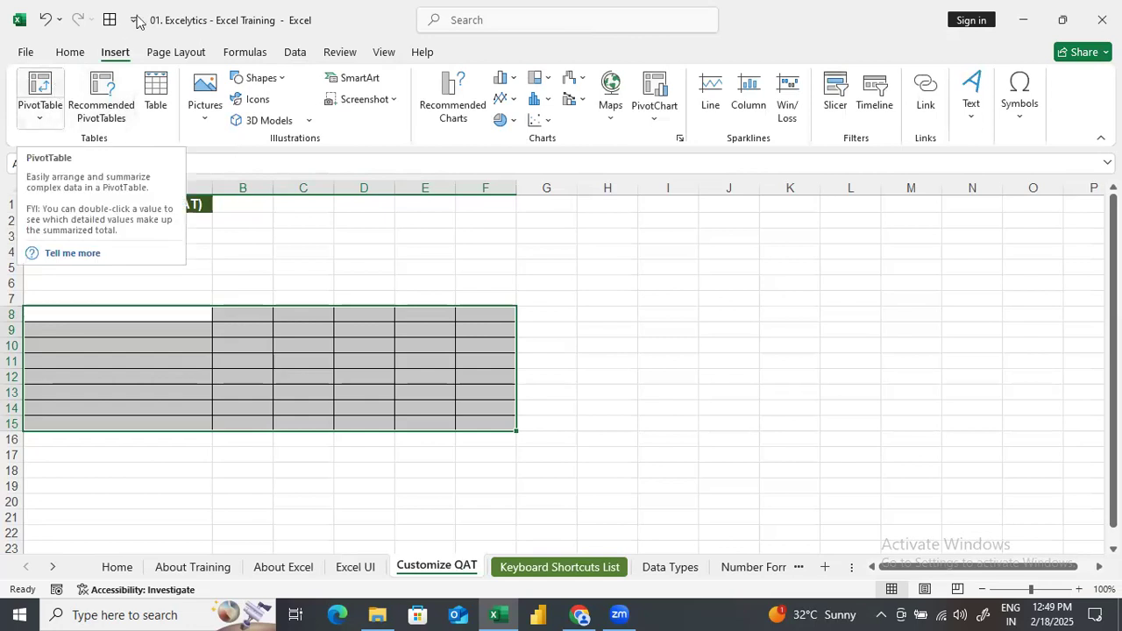
right_click(58, 85)
click(95, 99)
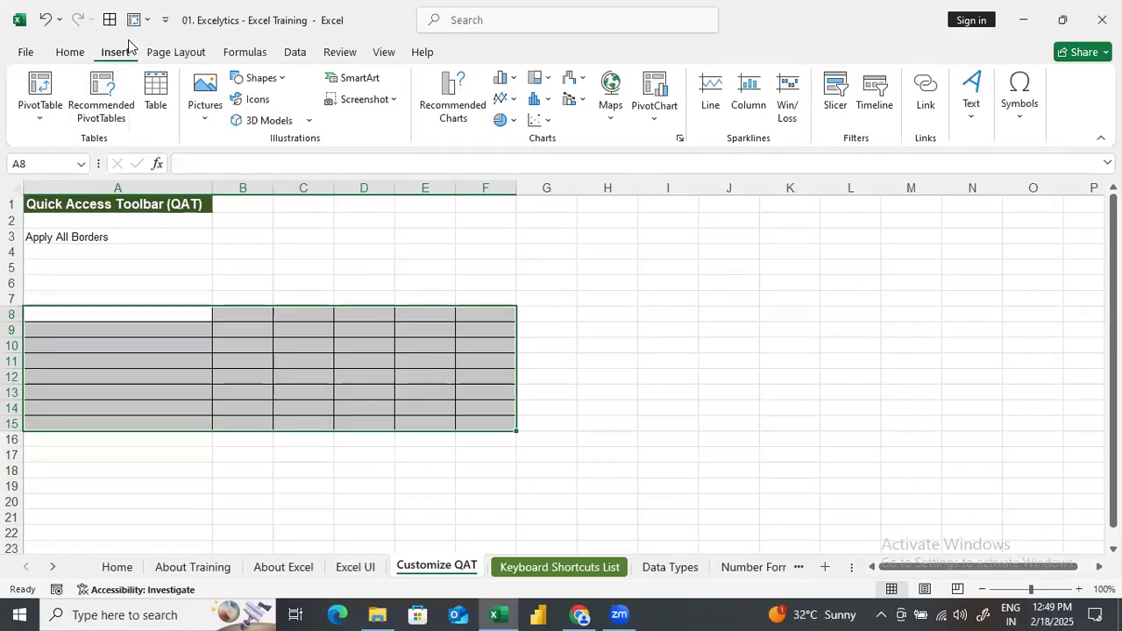
key(alt)
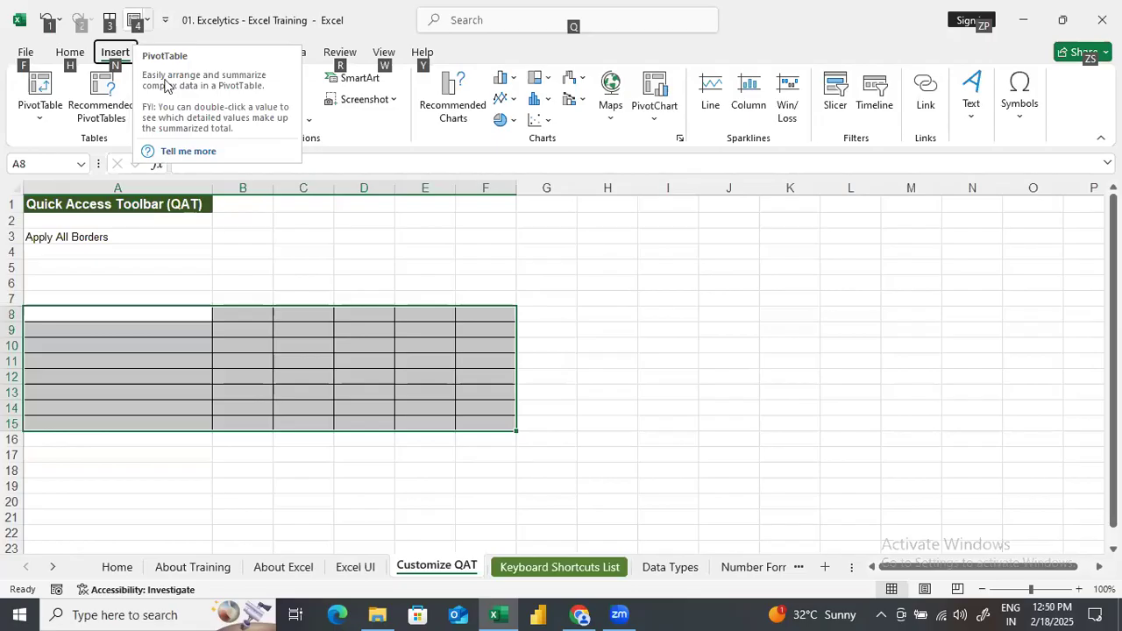
click(371, 283)
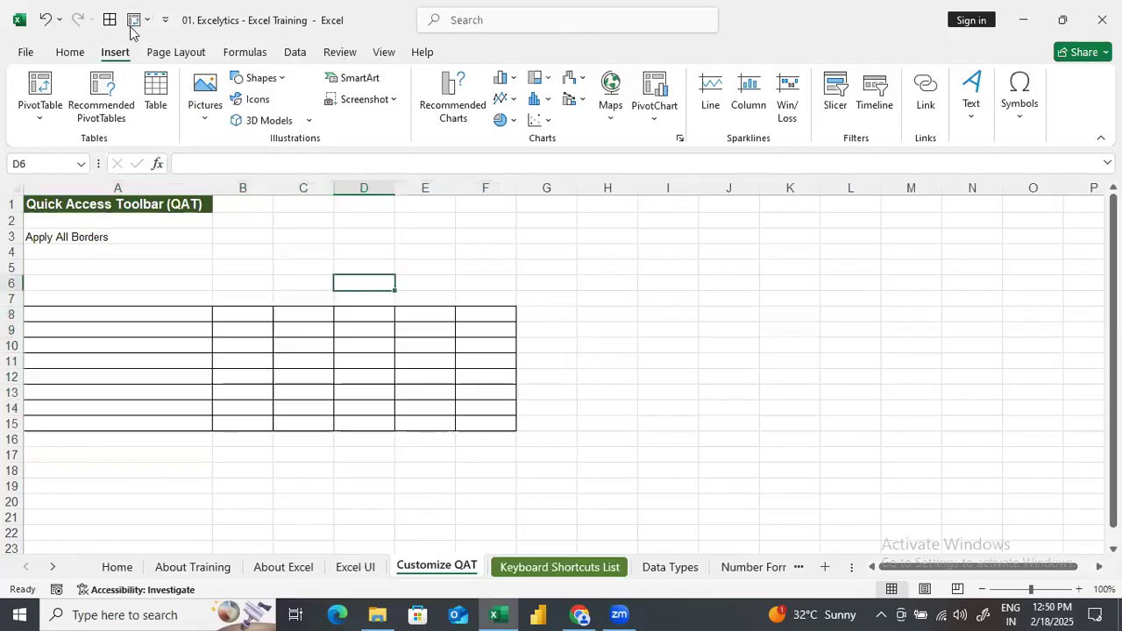
Step: Remove the PivotTable and All Borders commands from the Quick Access Toolbar
right_click(134, 20)
click(180, 33)
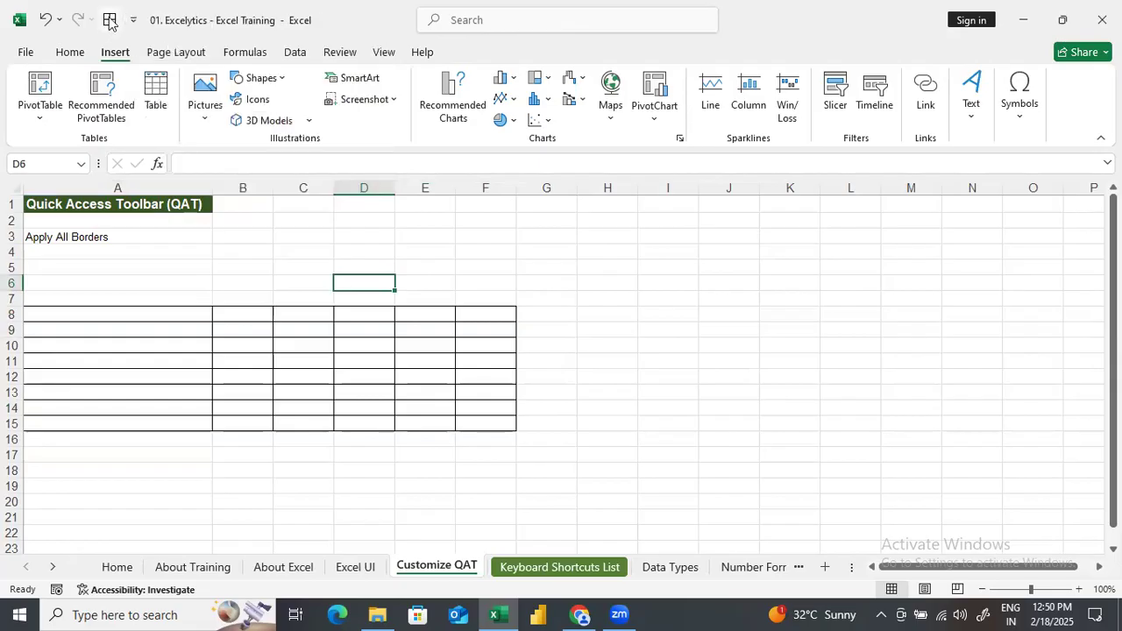
right_click(109, 21)
click(167, 31)
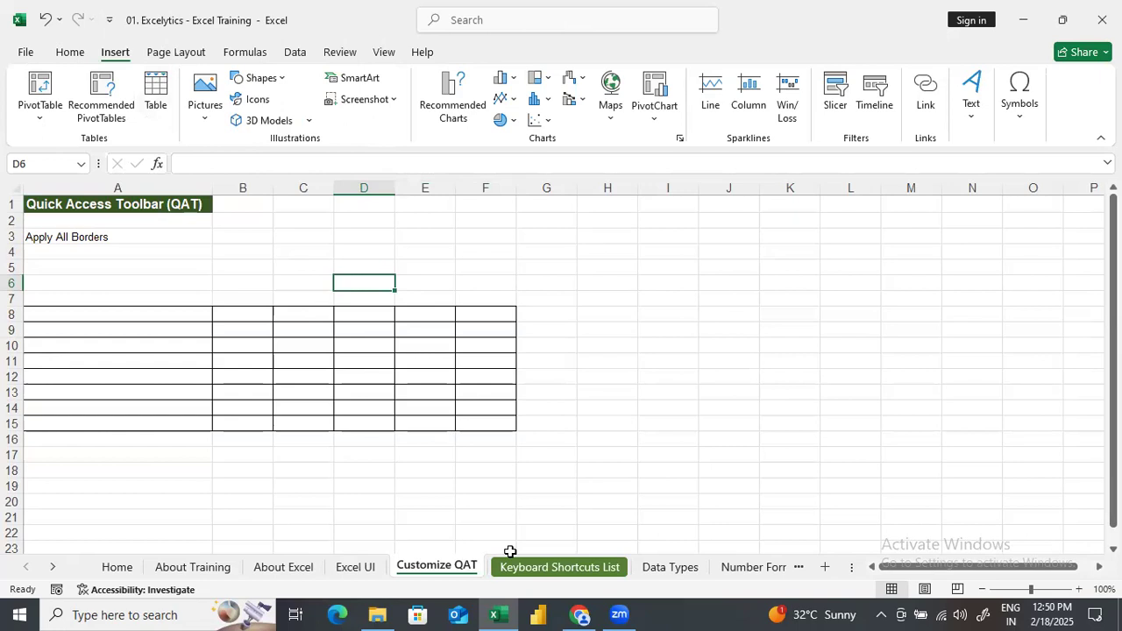
Step: Examine the shortcut table on the Keyboard Shortcuts List sheet
click(555, 574)
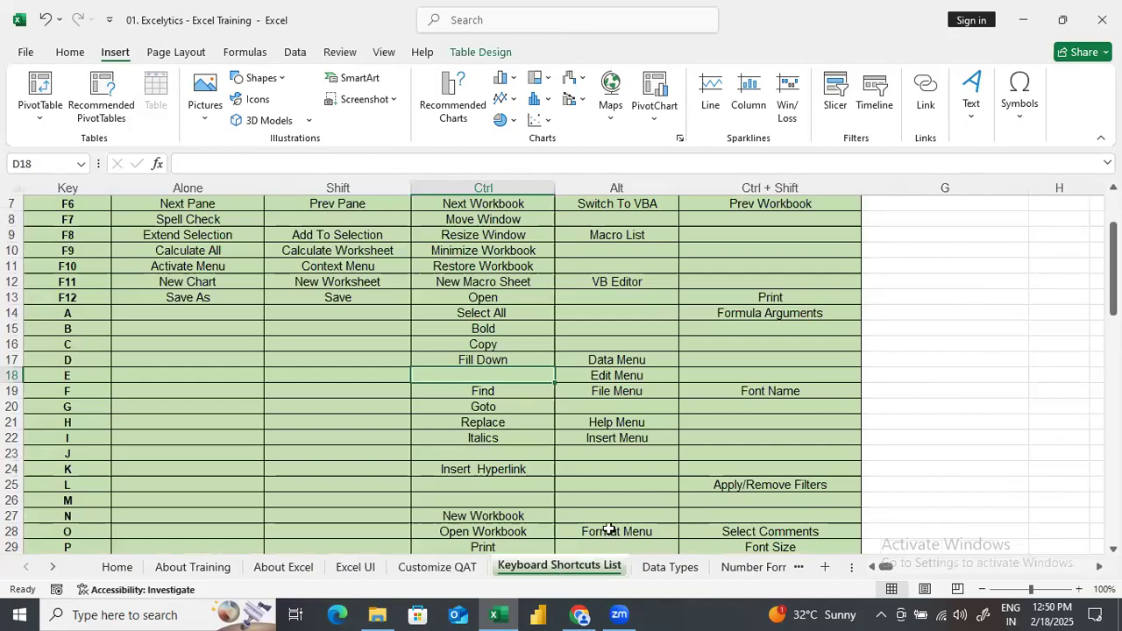
scroll(612, 529, down, 4)
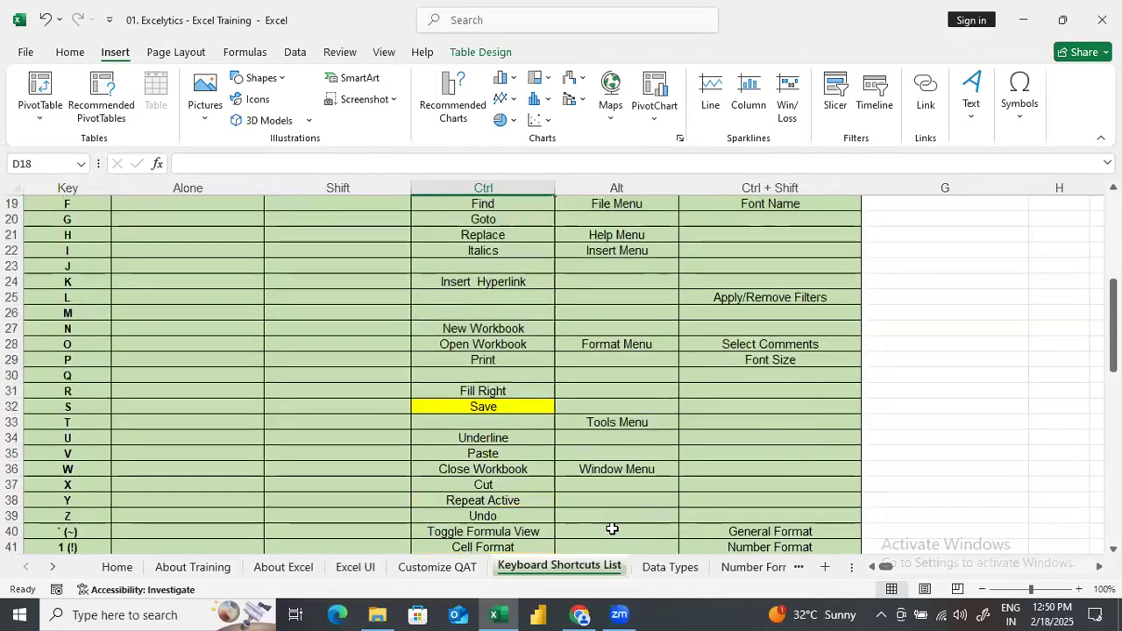
scroll(612, 529, down, 2)
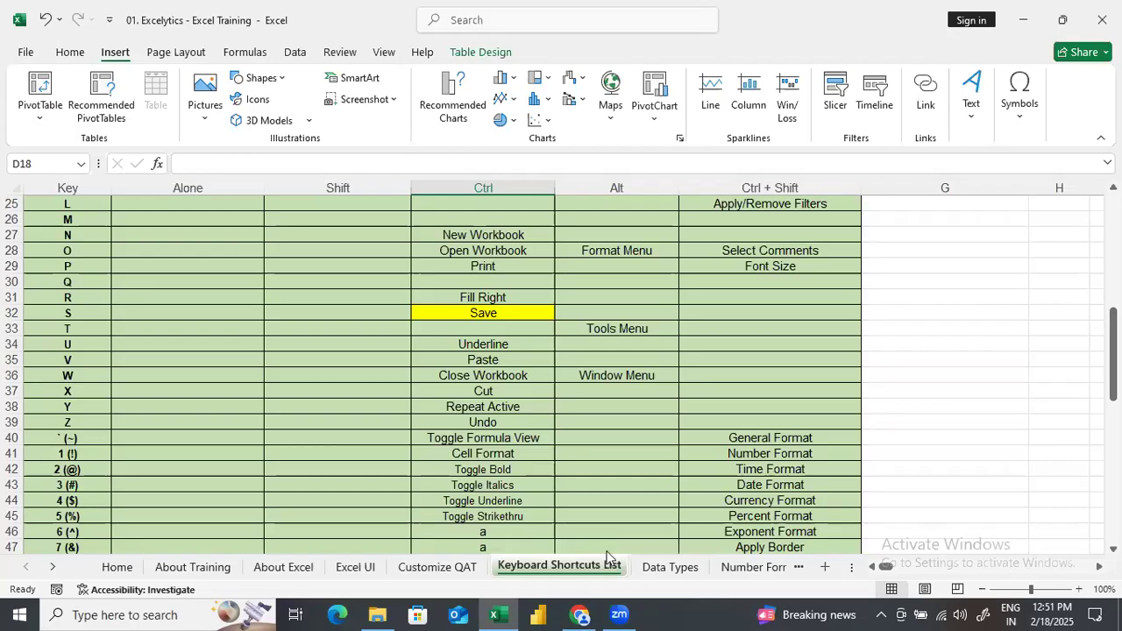
Step: Look at the Format Cells dialog for cell D18, opened by shortcut and through More Number Formats, and cancel it each time
click(68, 53)
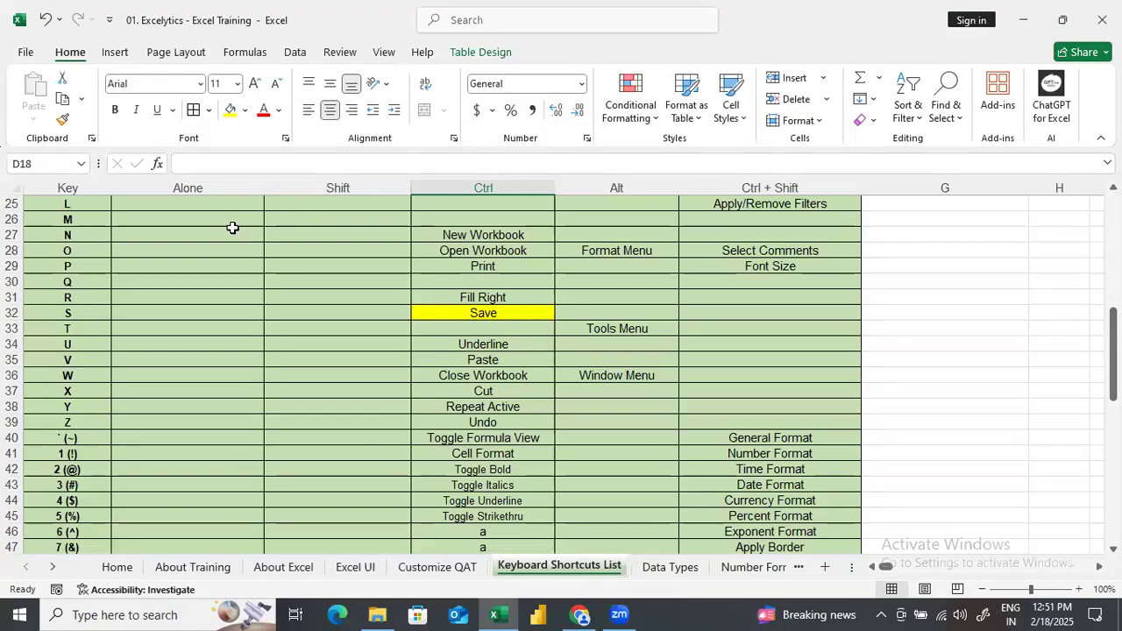
scroll(232, 235, up, 6)
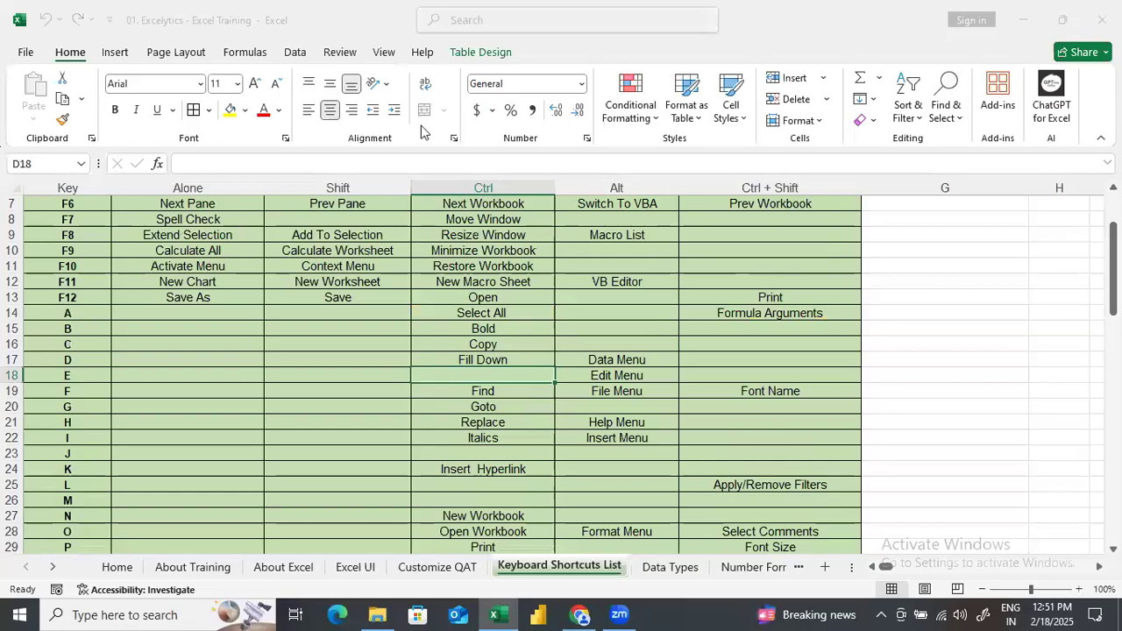
key(ctrl+1)
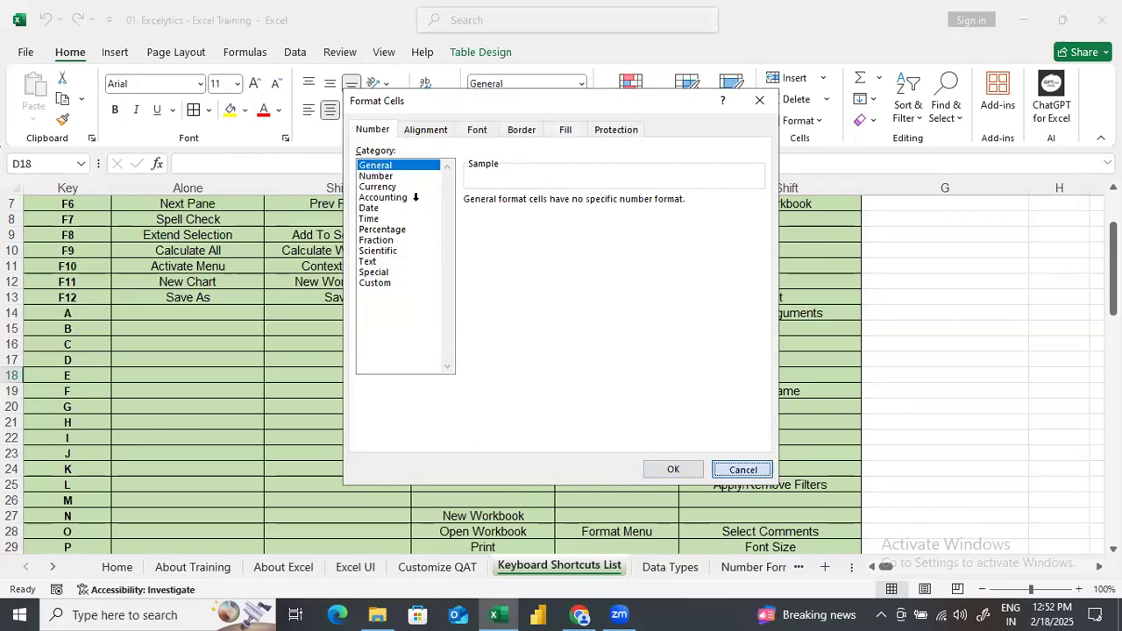
click(741, 469)
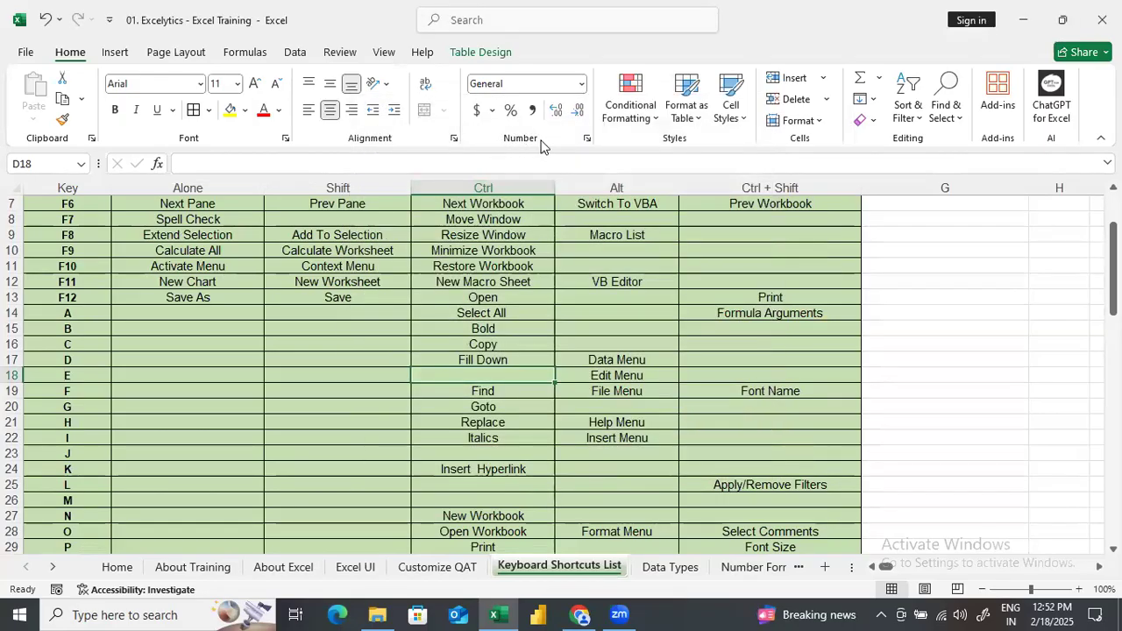
click(581, 84)
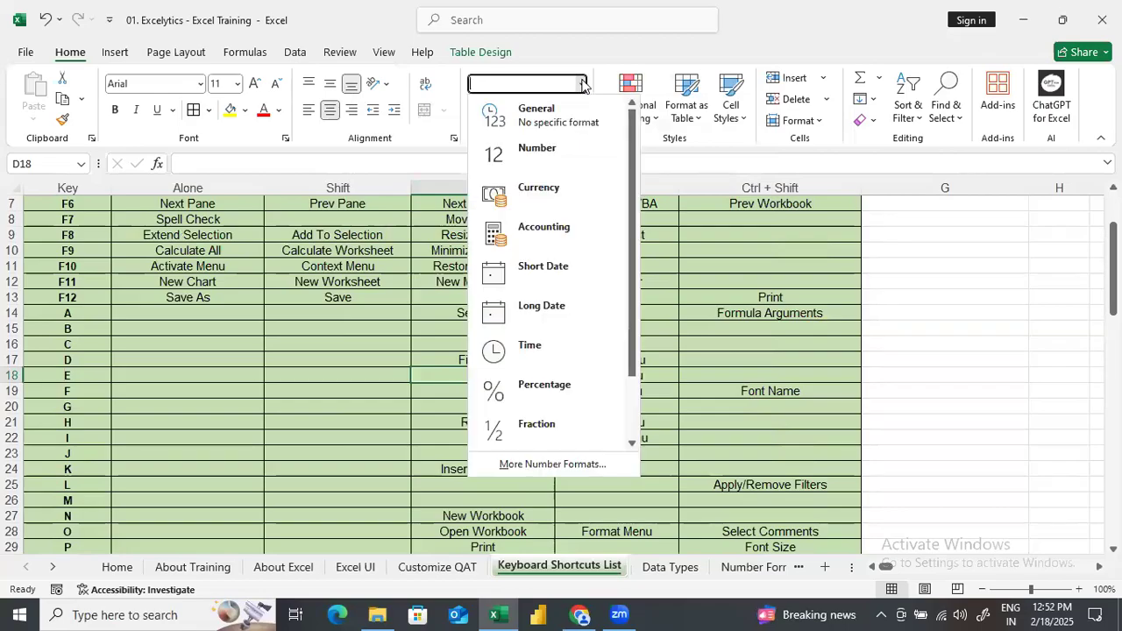
click(534, 466)
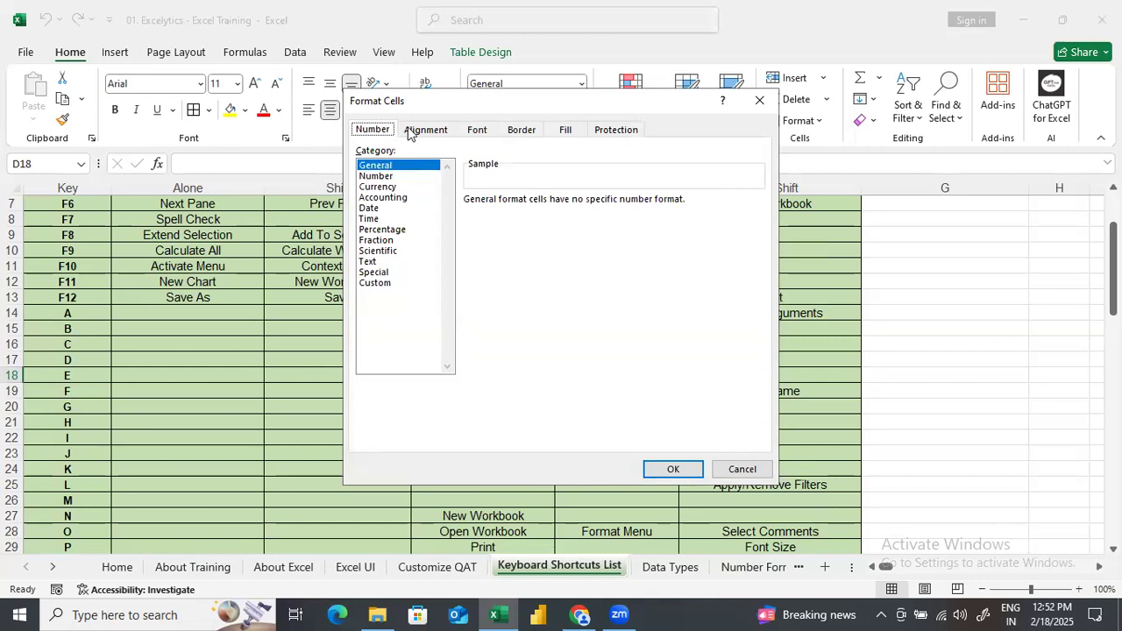
click(743, 474)
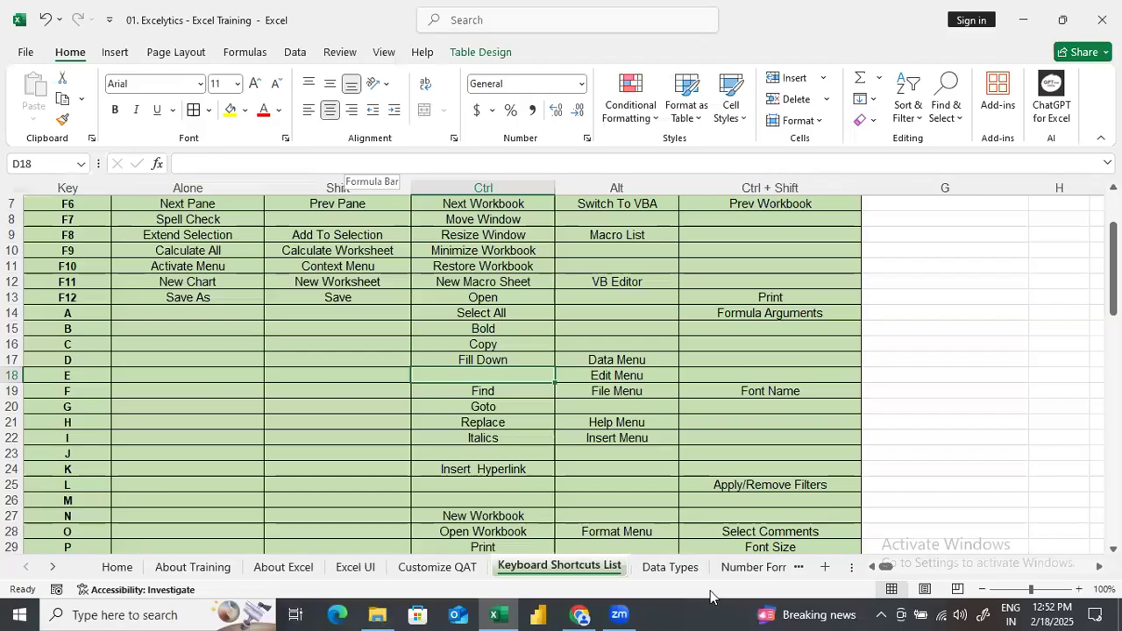
Step: Review the data types table on the Data Types sheet and the interface elements on the Excel UI sheet
click(671, 567)
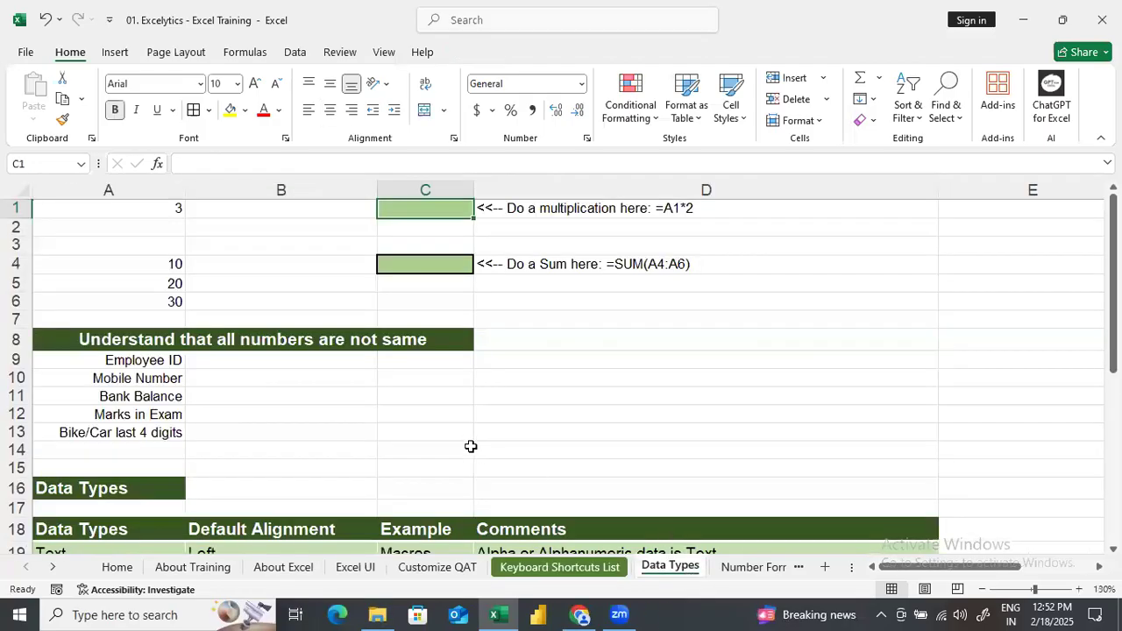
scroll(399, 386, down, 3)
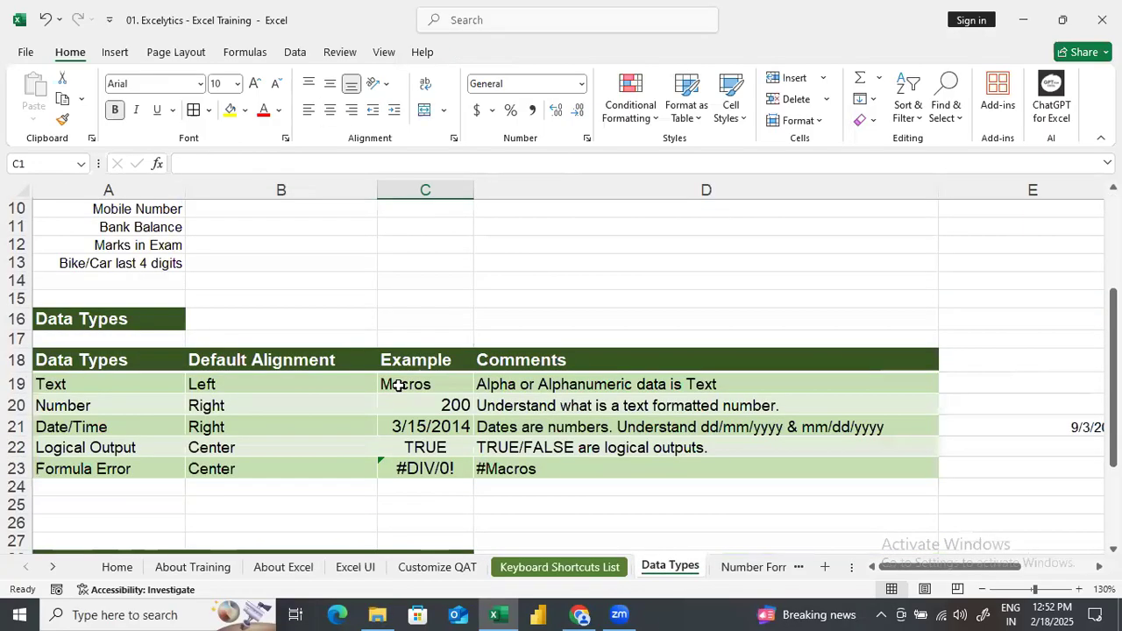
scroll(399, 386, up, 3)
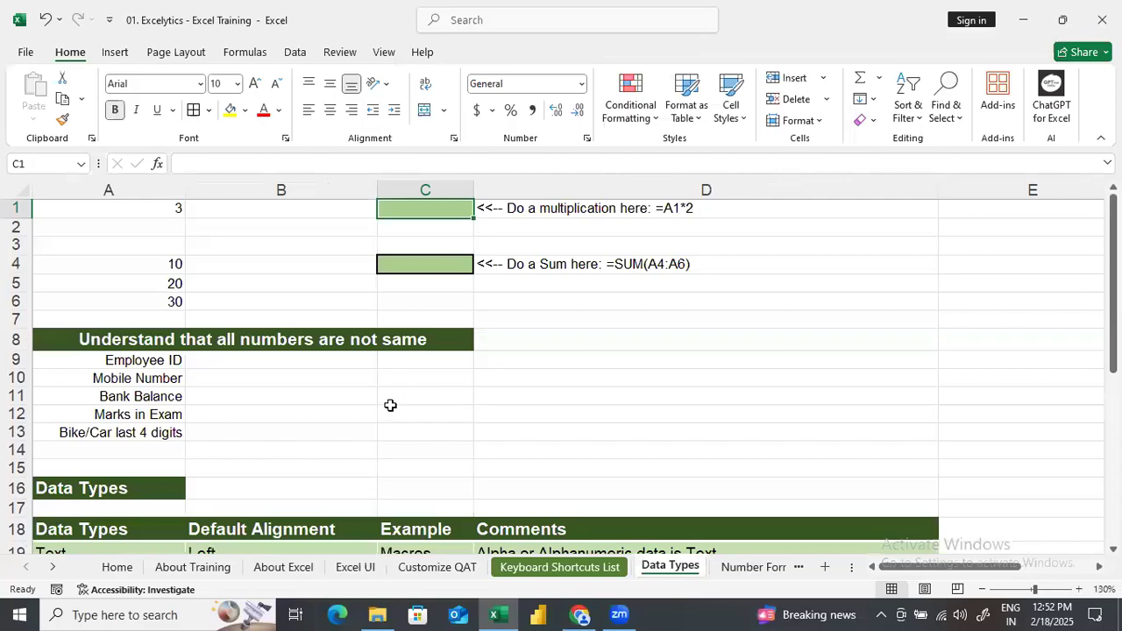
click(355, 567)
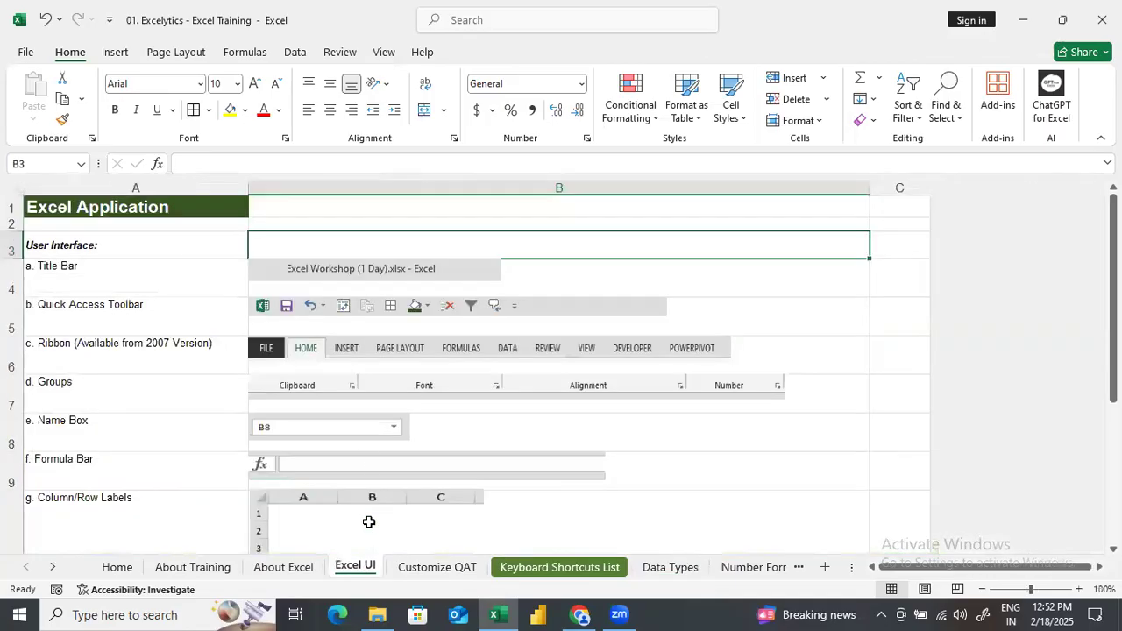
scroll(368, 520, down, 2)
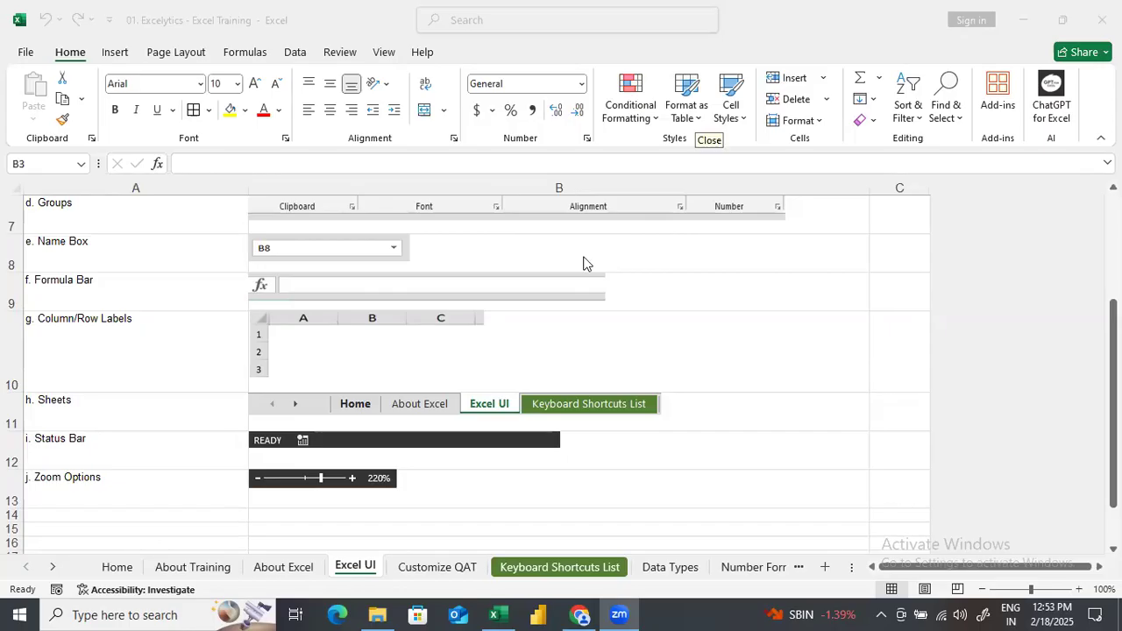
click(439, 570)
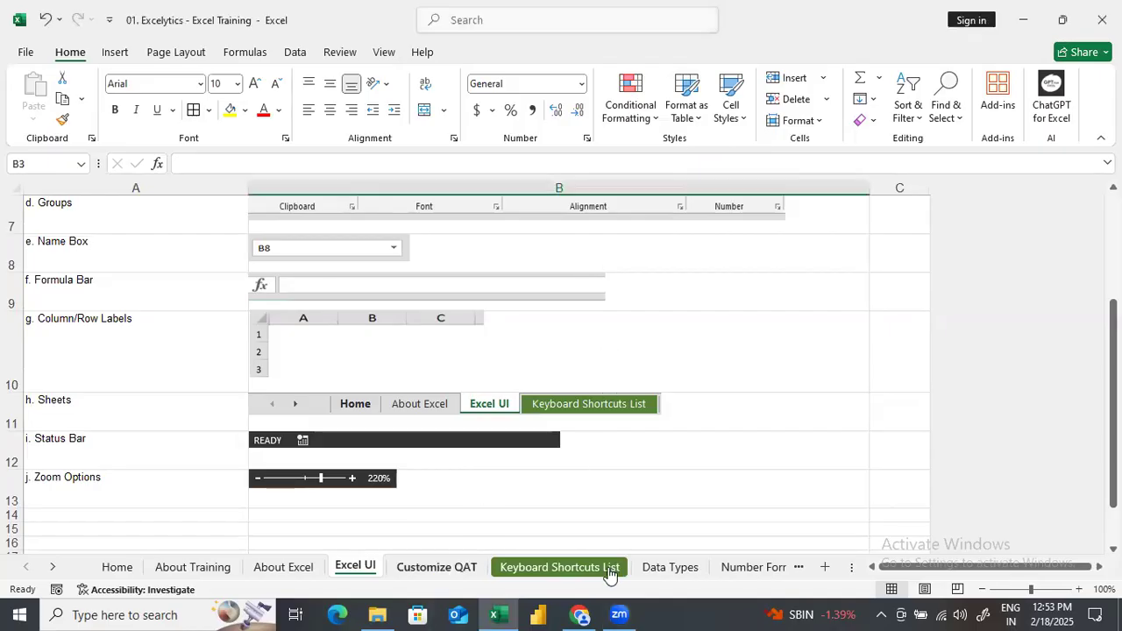
Step: Enter the formula =A1*2 in cell C1 of the Data Types sheet and inspect the stored value of A1
click(666, 567)
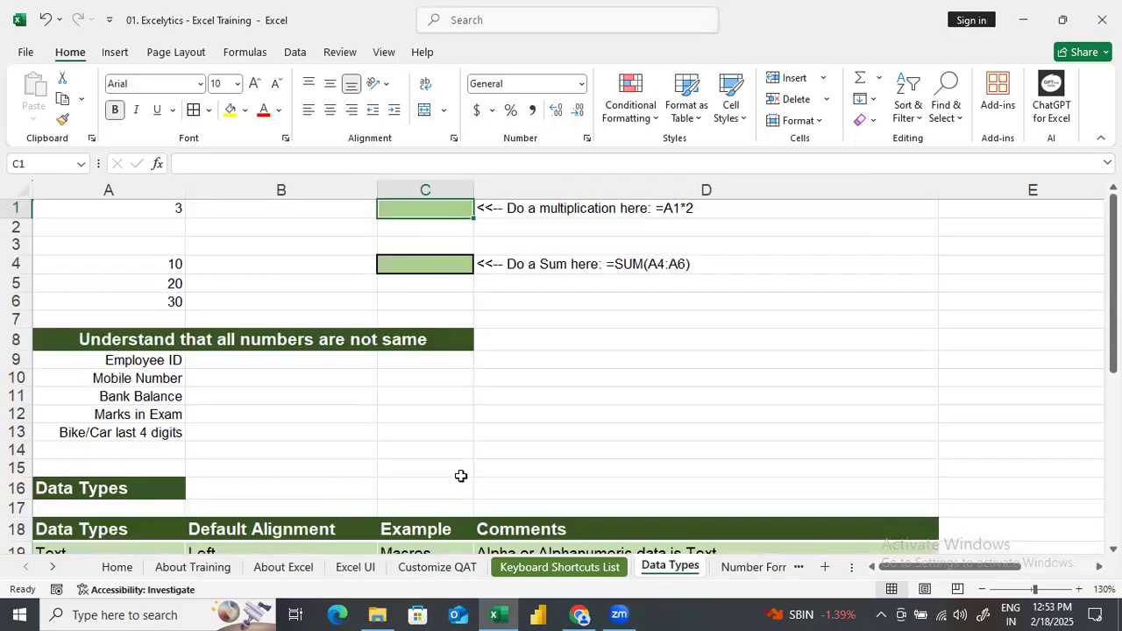
click(491, 432)
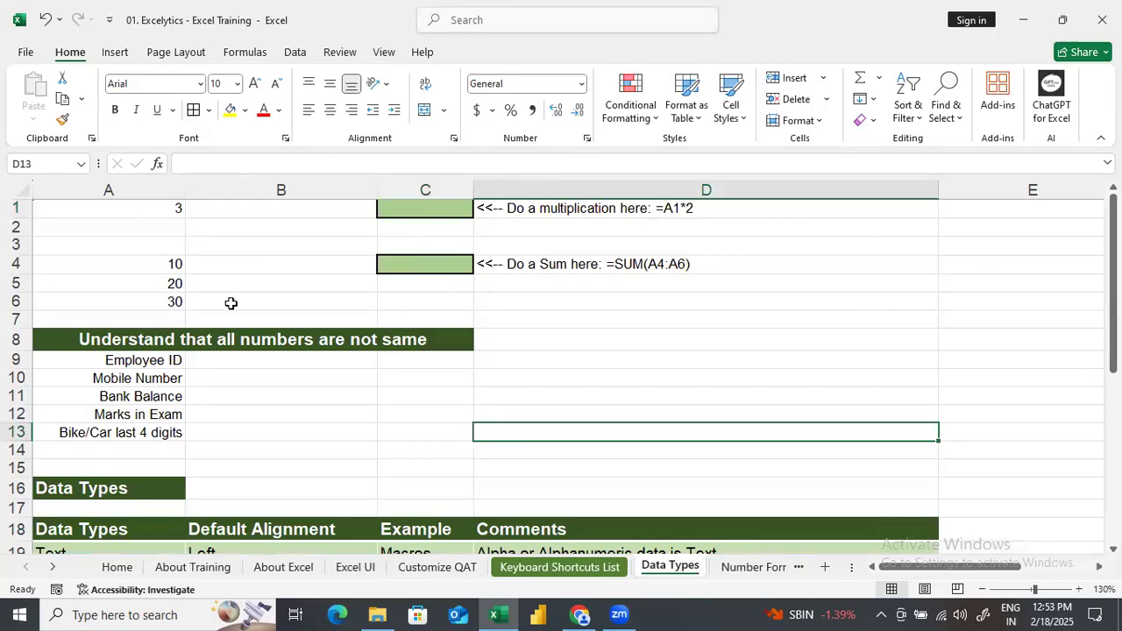
click(285, 279)
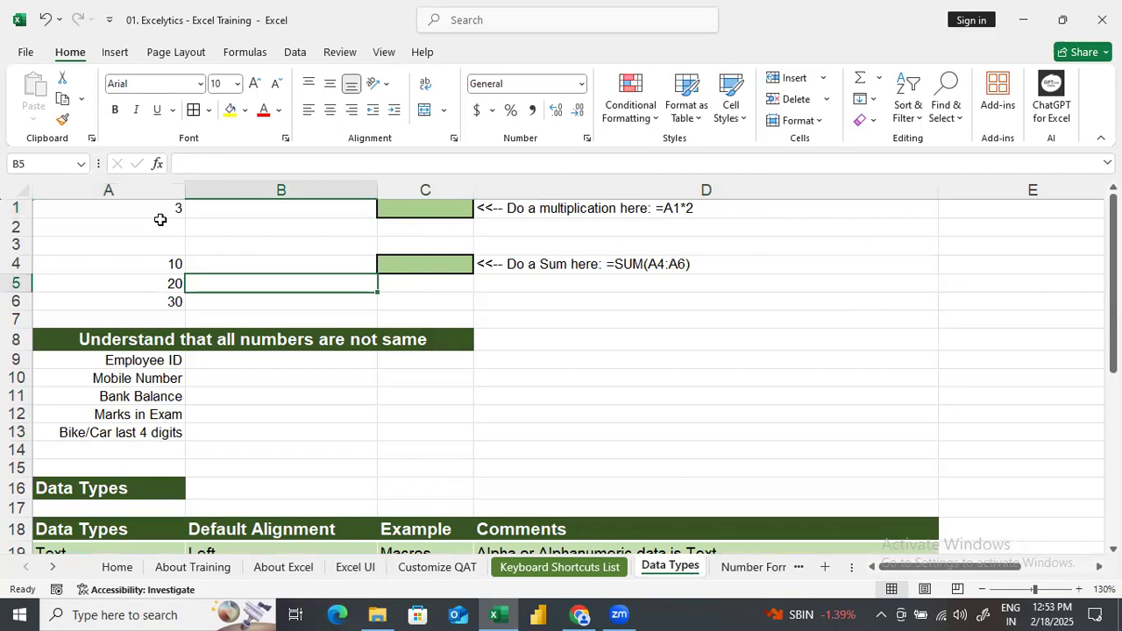
click(431, 211)
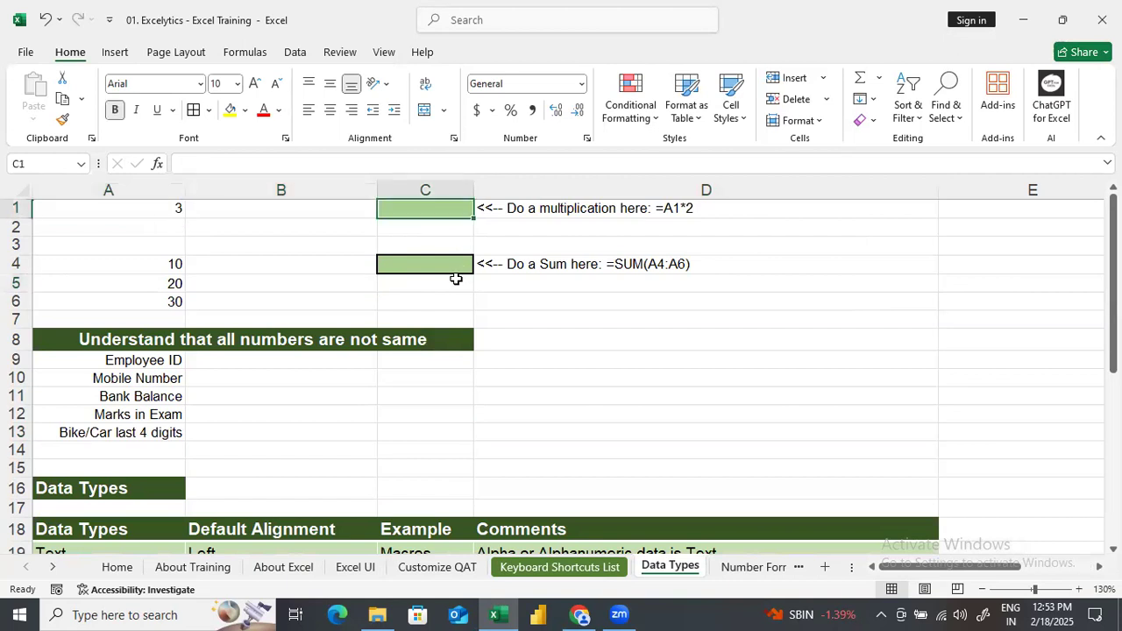
text(=)
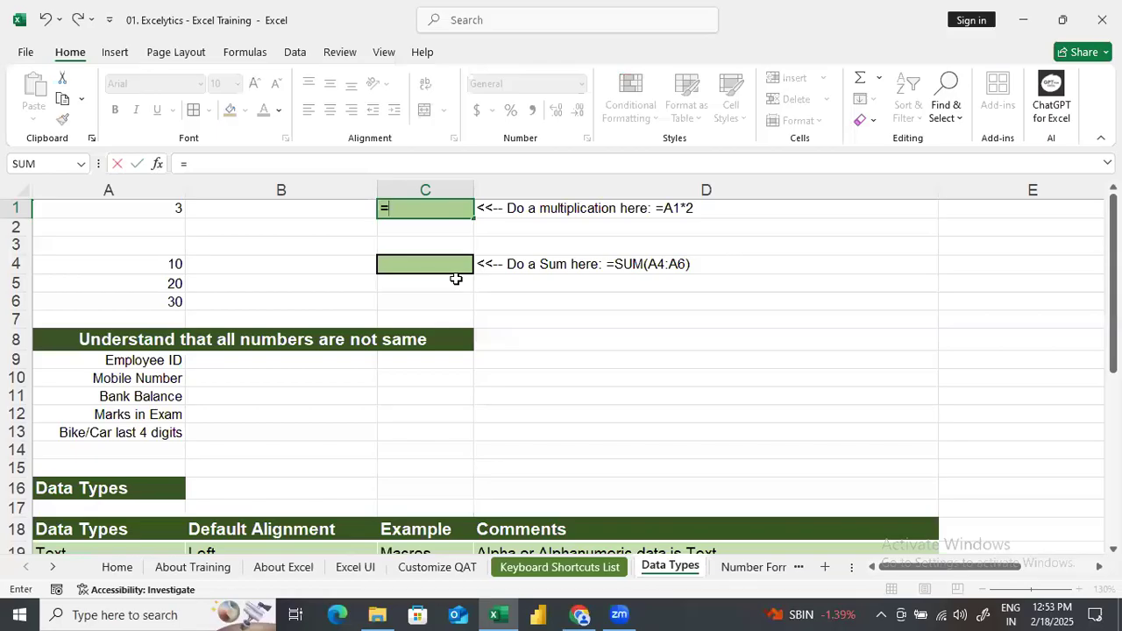
click(166, 210)
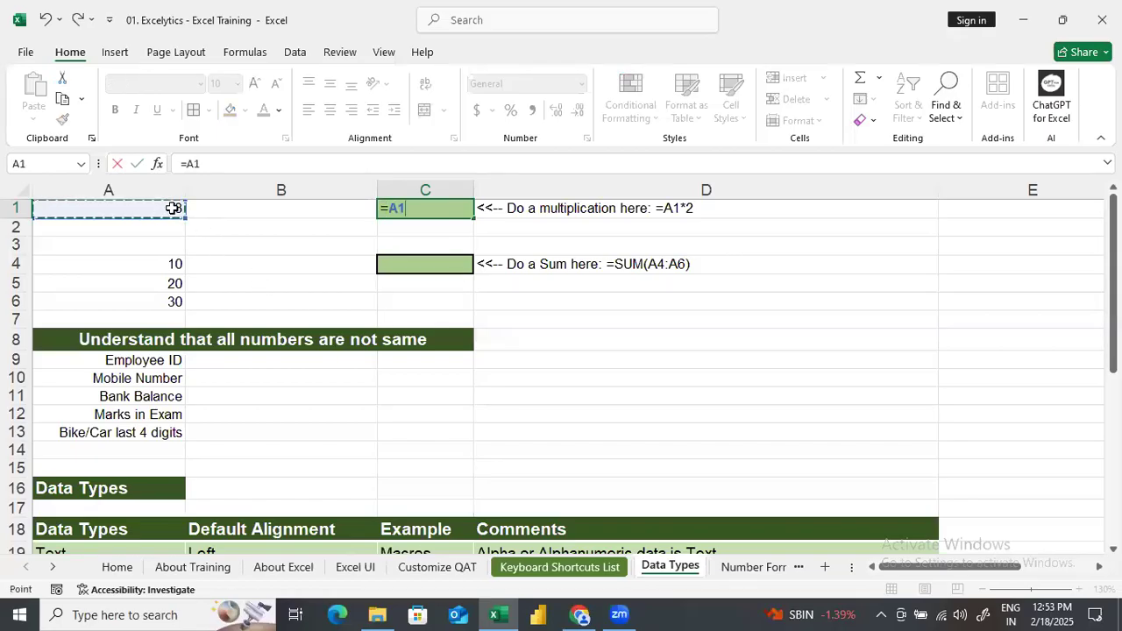
text(*2)
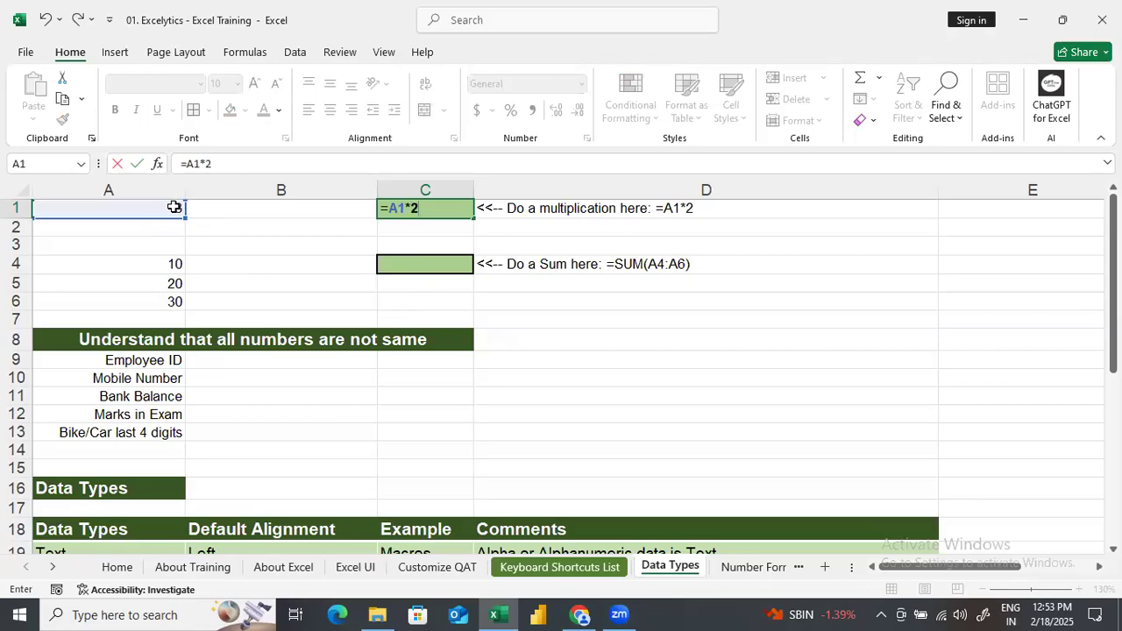
key(Return)
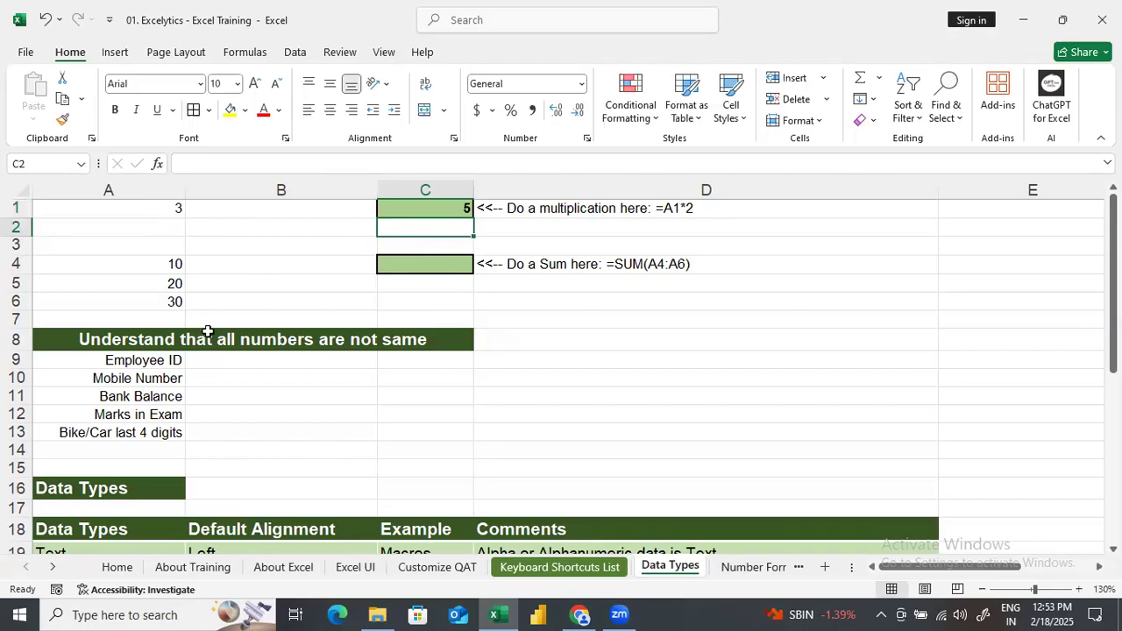
click(149, 209)
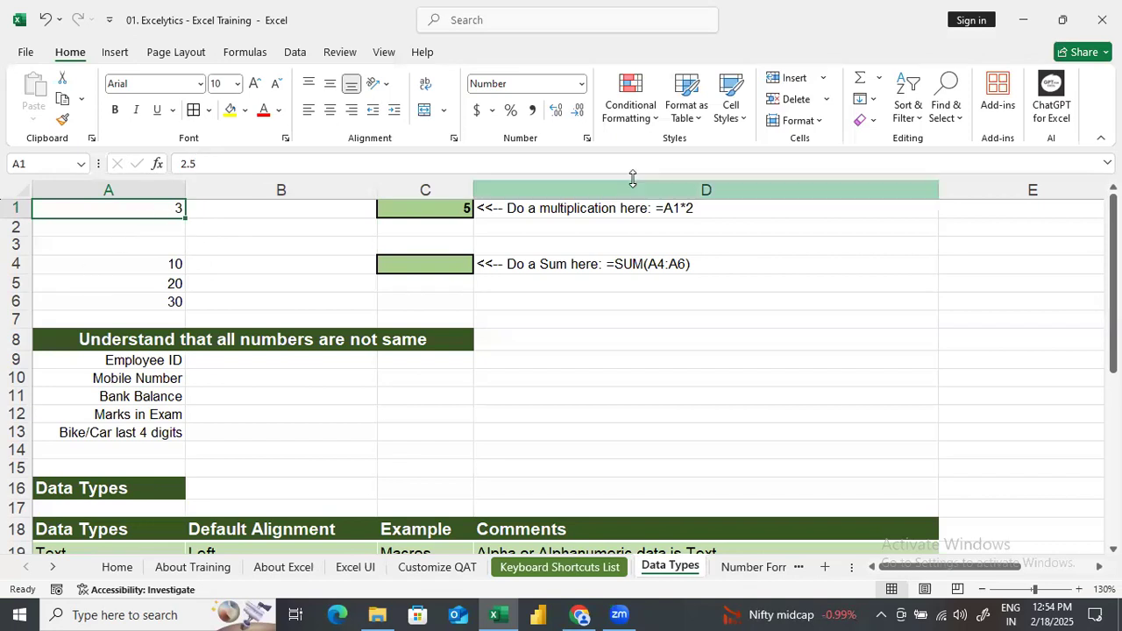
Step: Increase the number format of cell A1 to six decimal places
click(557, 112)
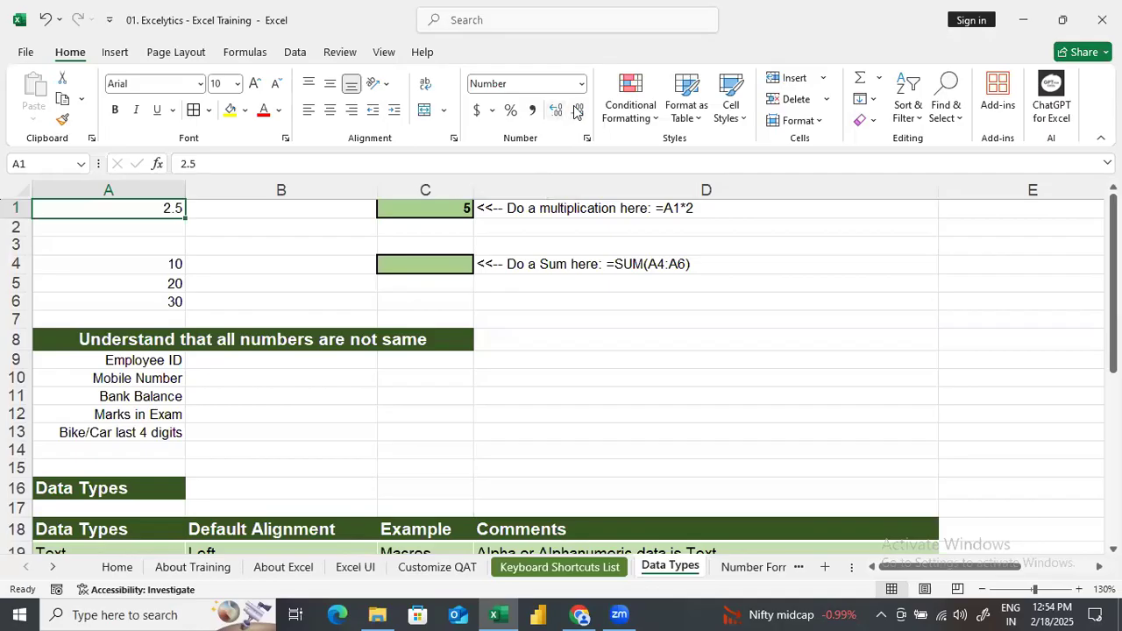
click(580, 112)
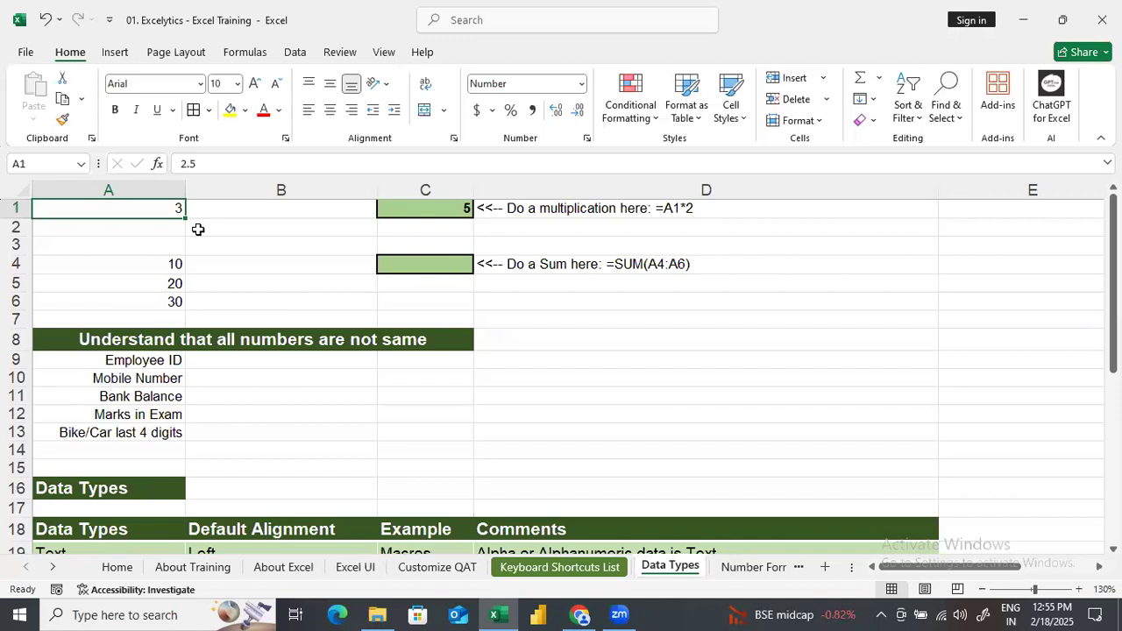
click(555, 112)
click(555, 111)
click(555, 111)
click(555, 112)
click(555, 111)
click(555, 111)
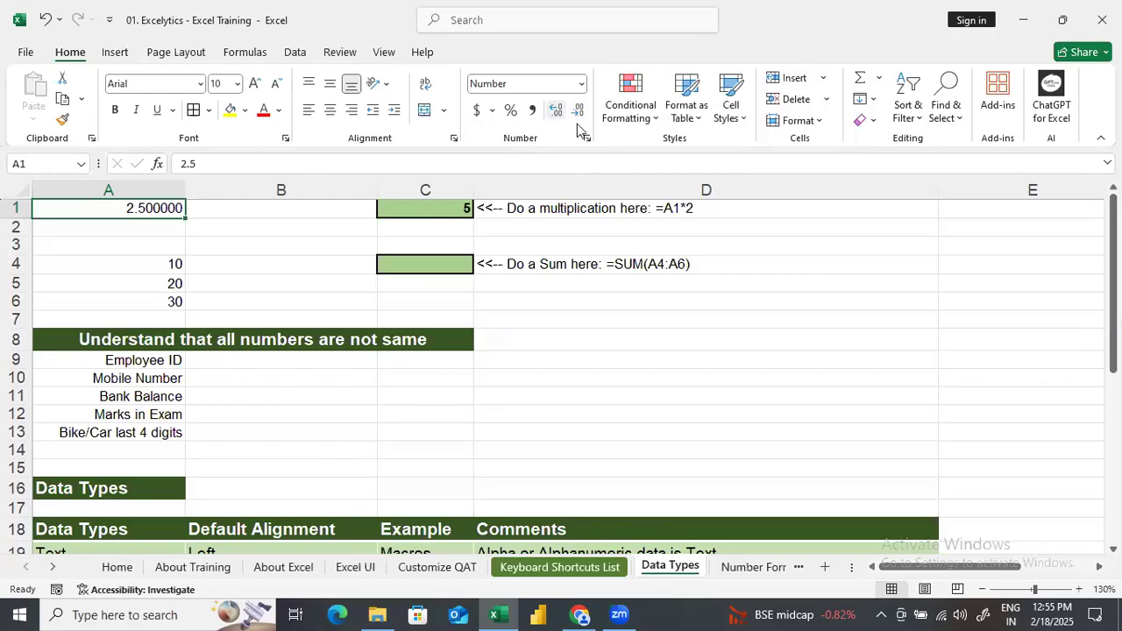
Step: Decrease the decimals of cell A1 until it displays as a whole number
click(578, 110)
click(578, 110)
click(578, 111)
click(577, 110)
click(577, 110)
click(577, 111)
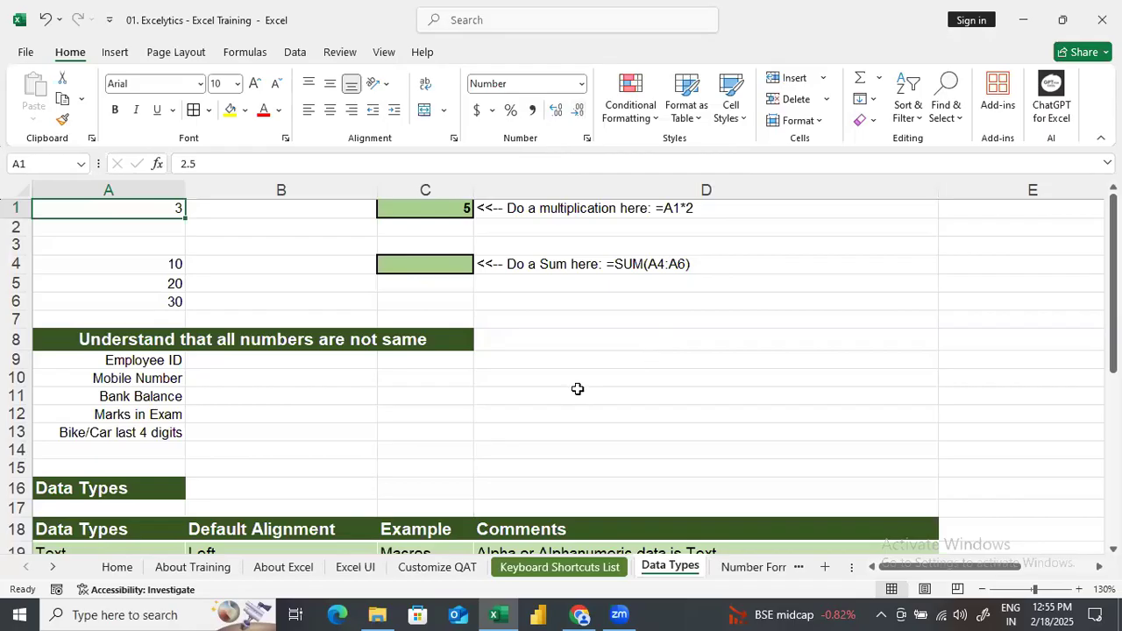
Step: Inspect the stored values of cell A1 and of the numbers in A4 and A5
click(208, 251)
click(169, 210)
click(515, 133)
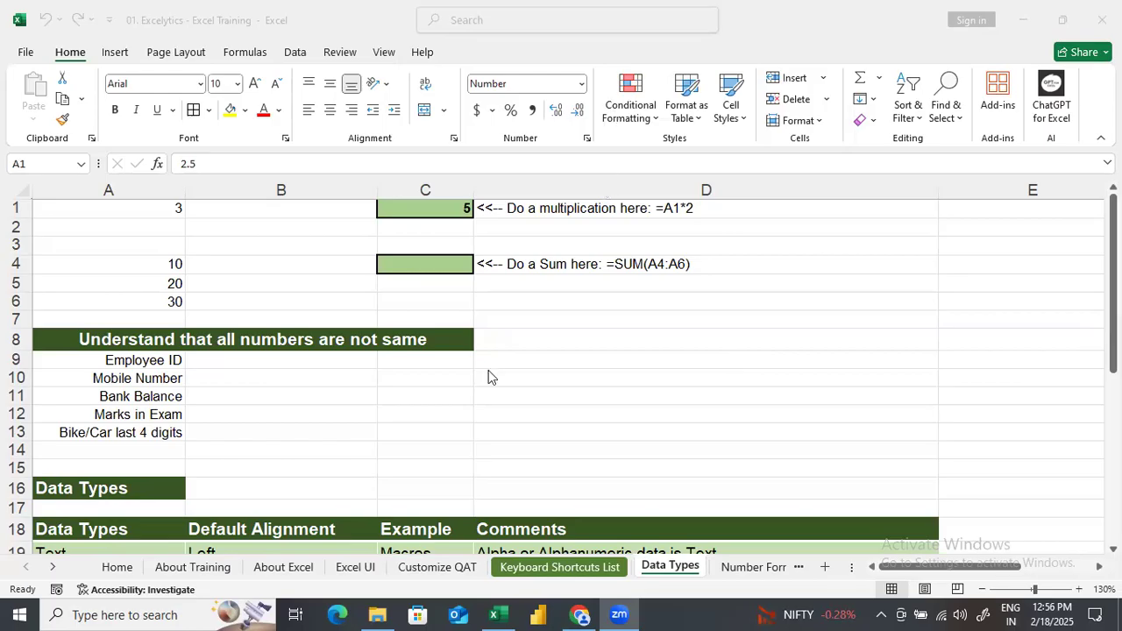
click(125, 335)
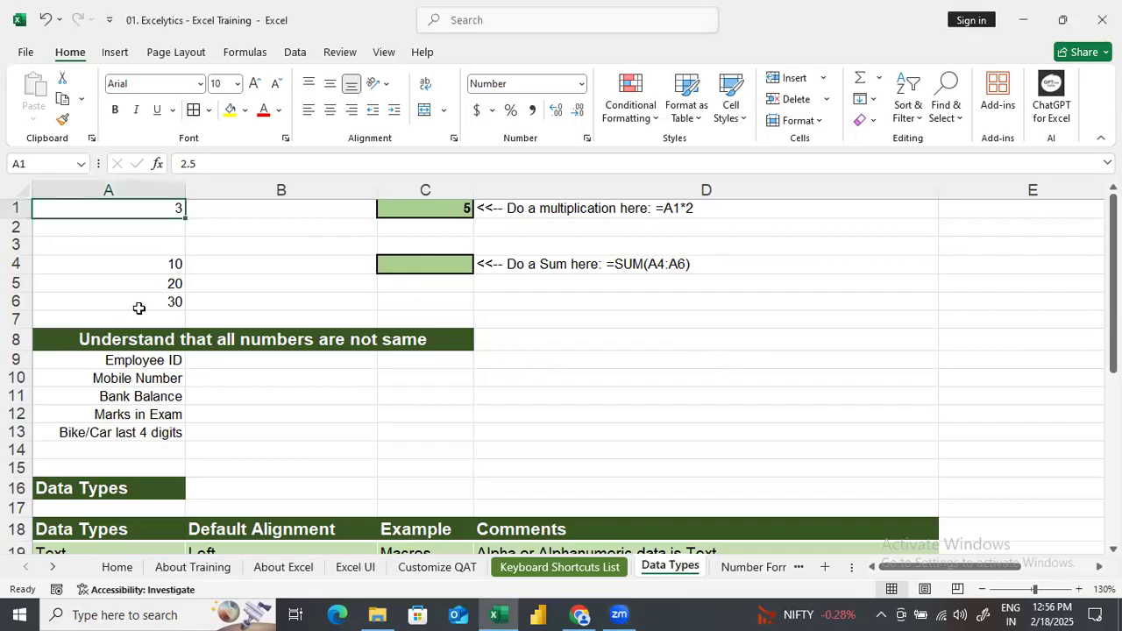
click(153, 265)
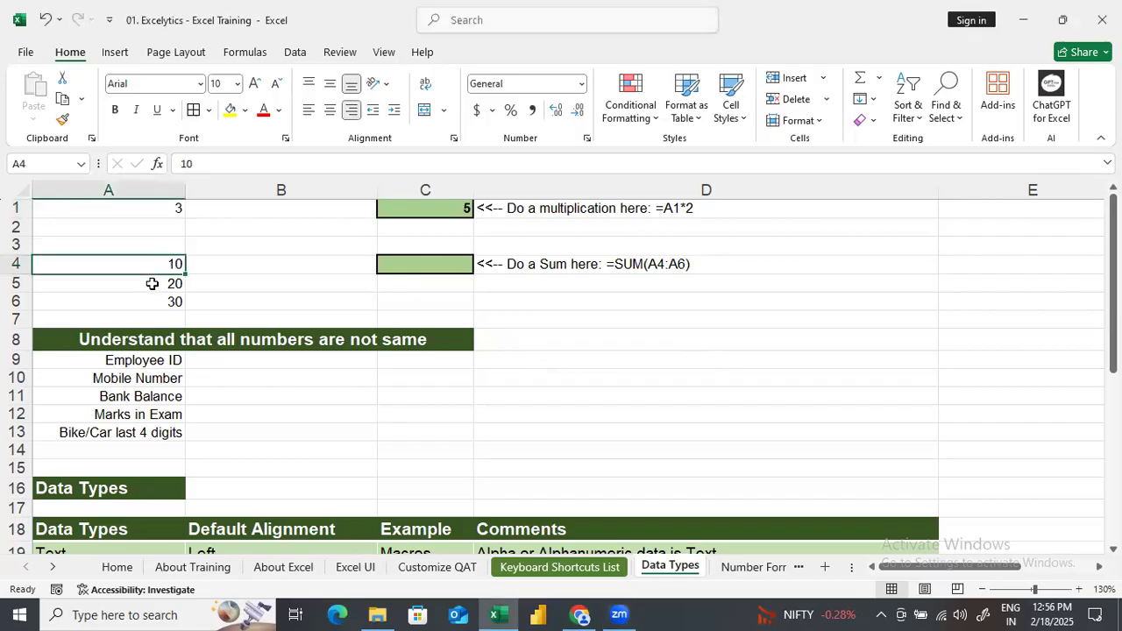
click(156, 282)
click(158, 263)
Step: Enter the formula =SUM(A4:A6) in cell C4
click(420, 265)
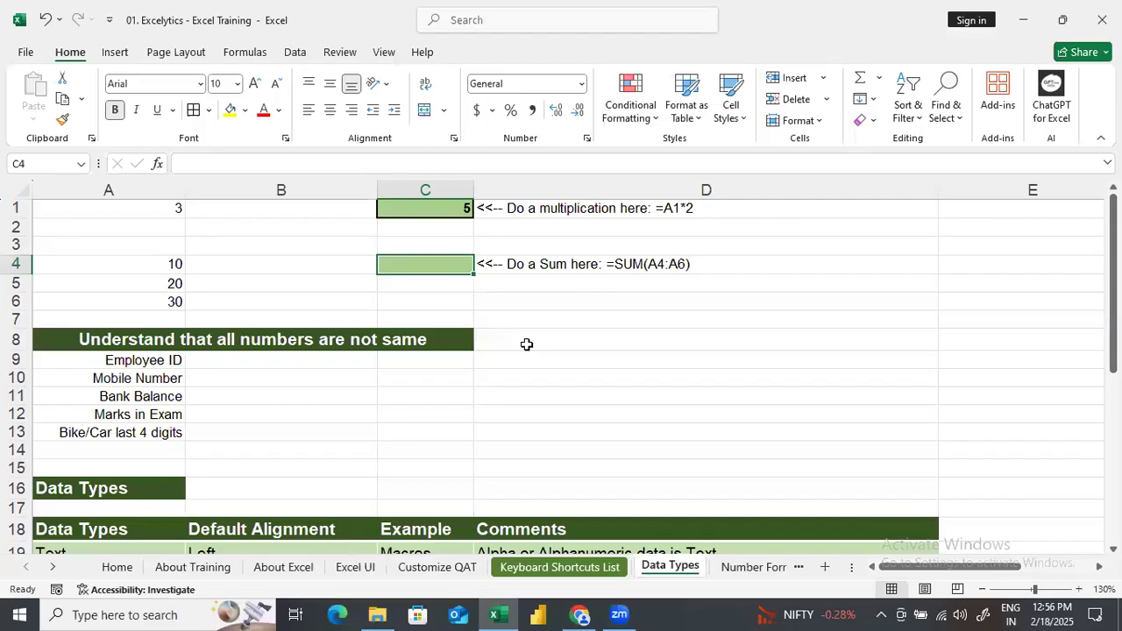
text(=)
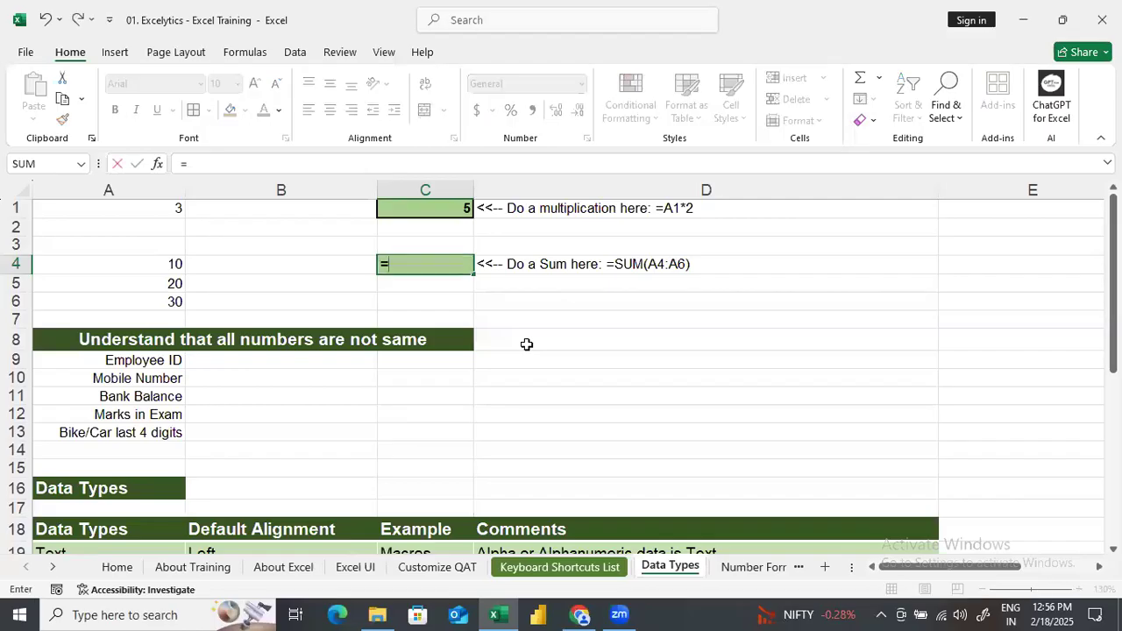
text(SUM()
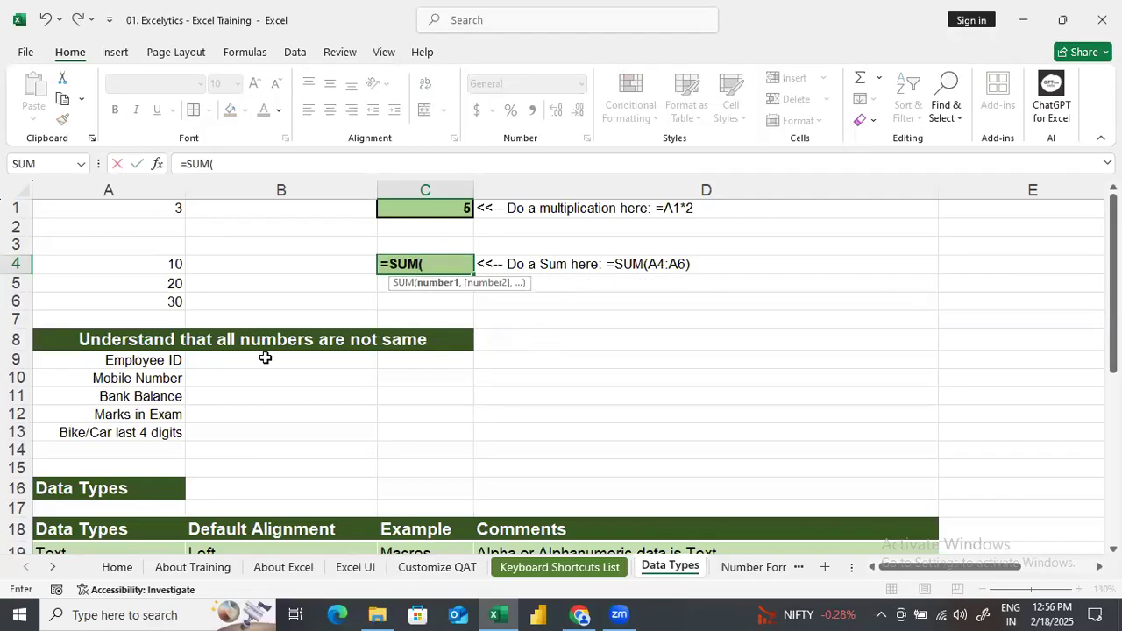
drag(111, 261, 106, 296)
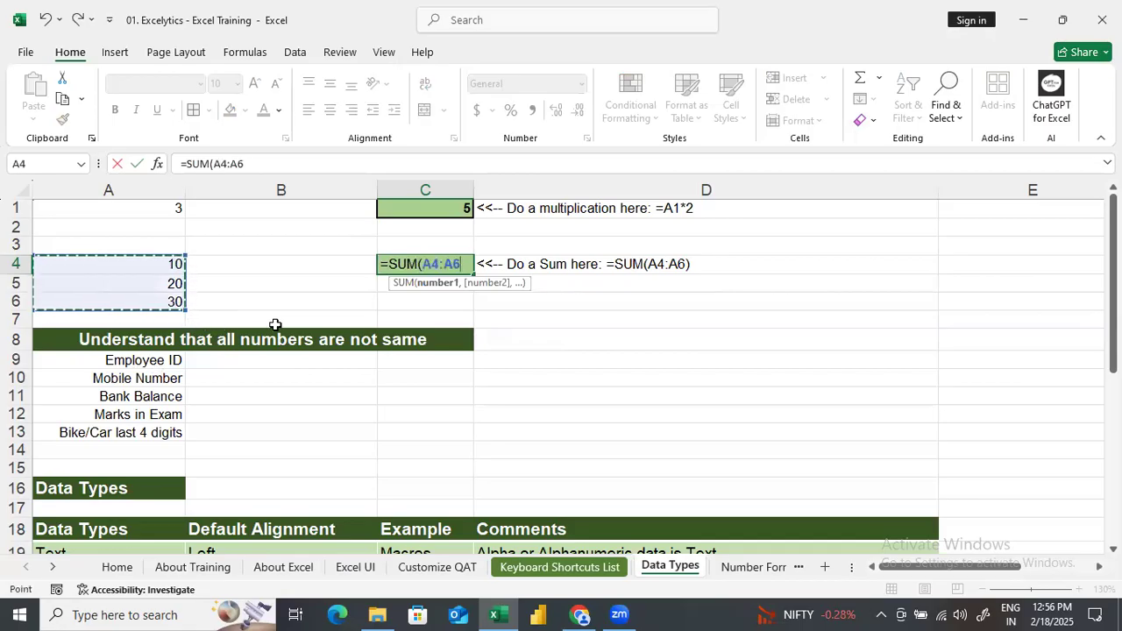
text())
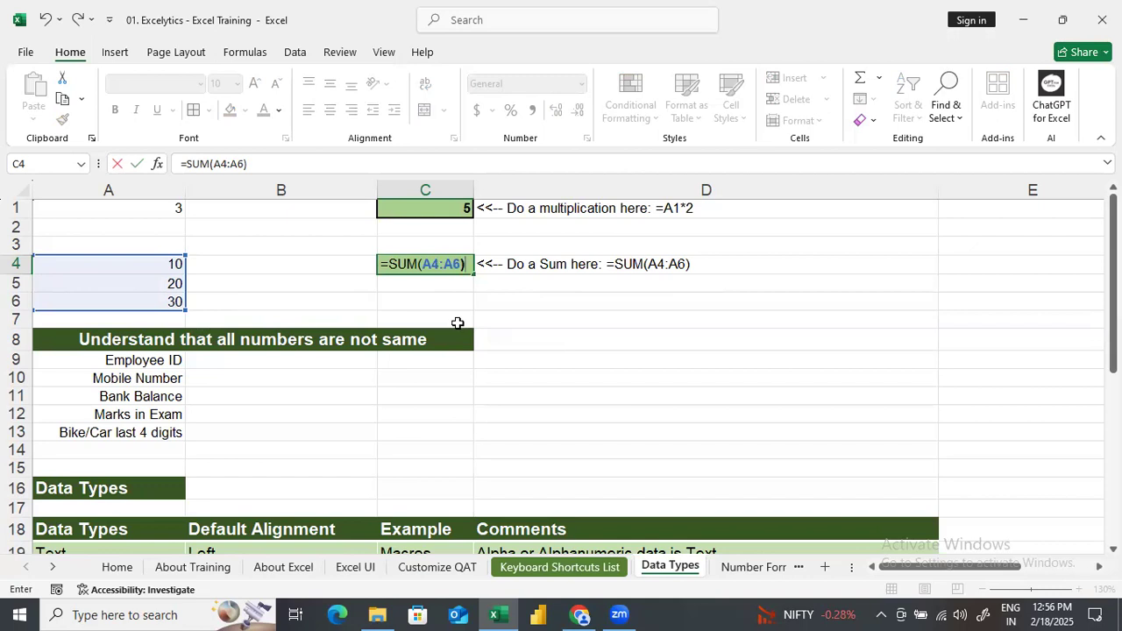
key(Return)
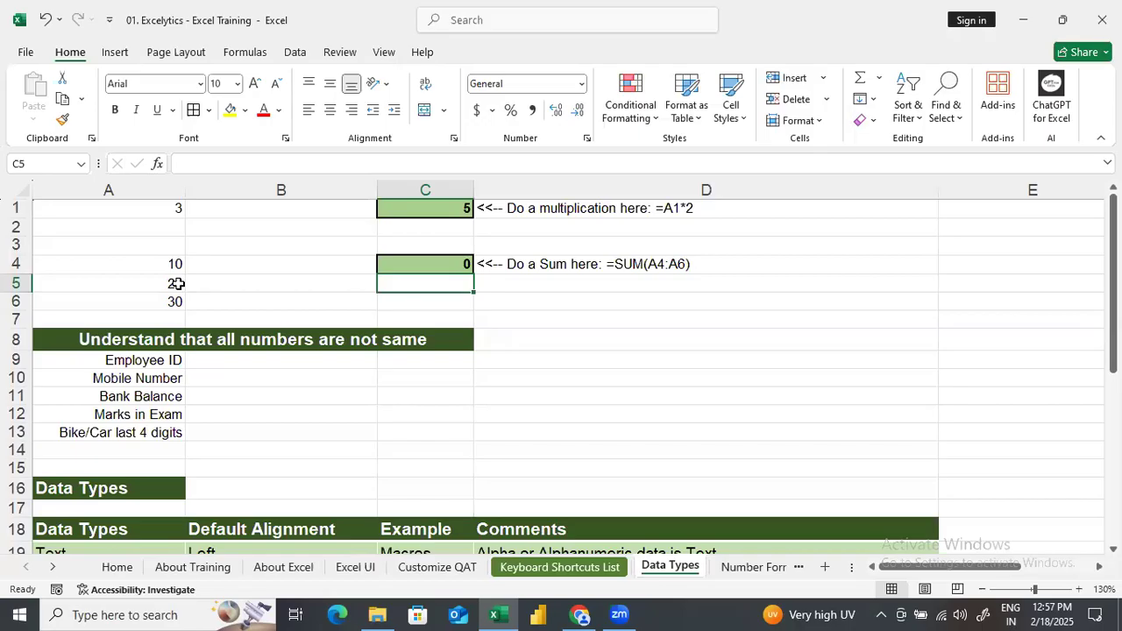
Step: Enter a sample employee ID in cell B9 and a second one in cell D9
click(281, 364)
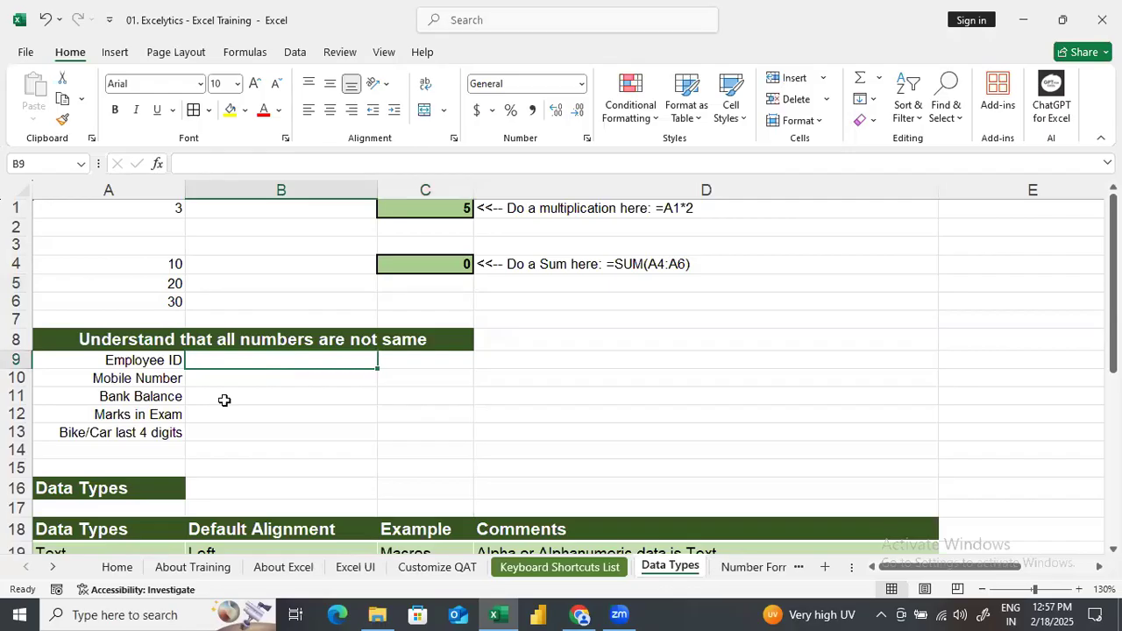
text(33)
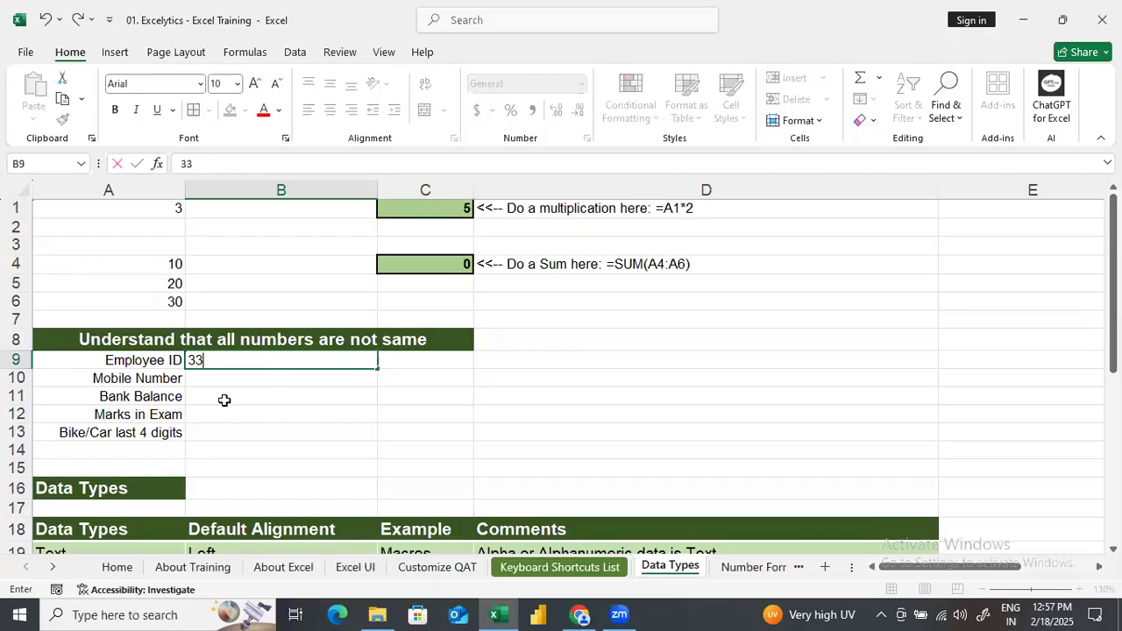
text(765)
key(Return)
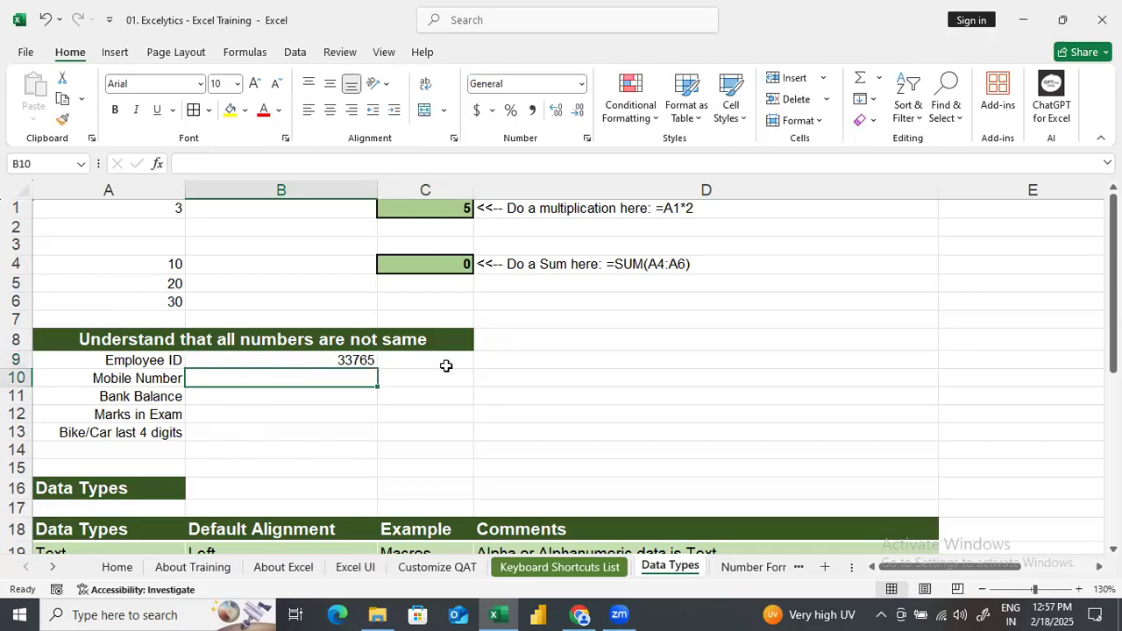
key(Up)
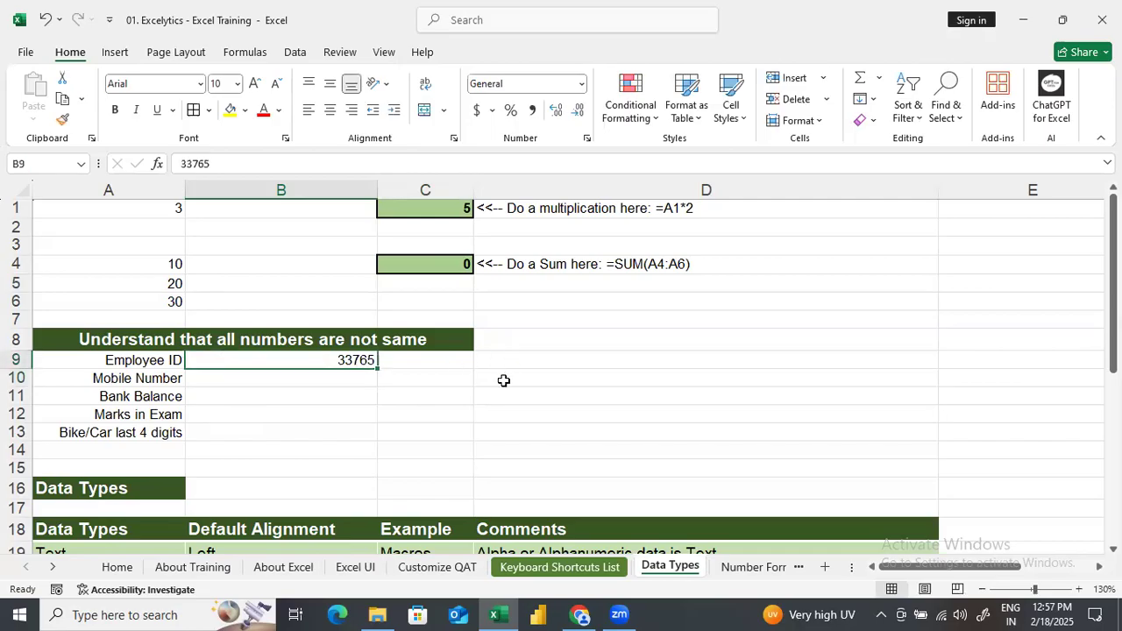
key(Right)
key(Right)
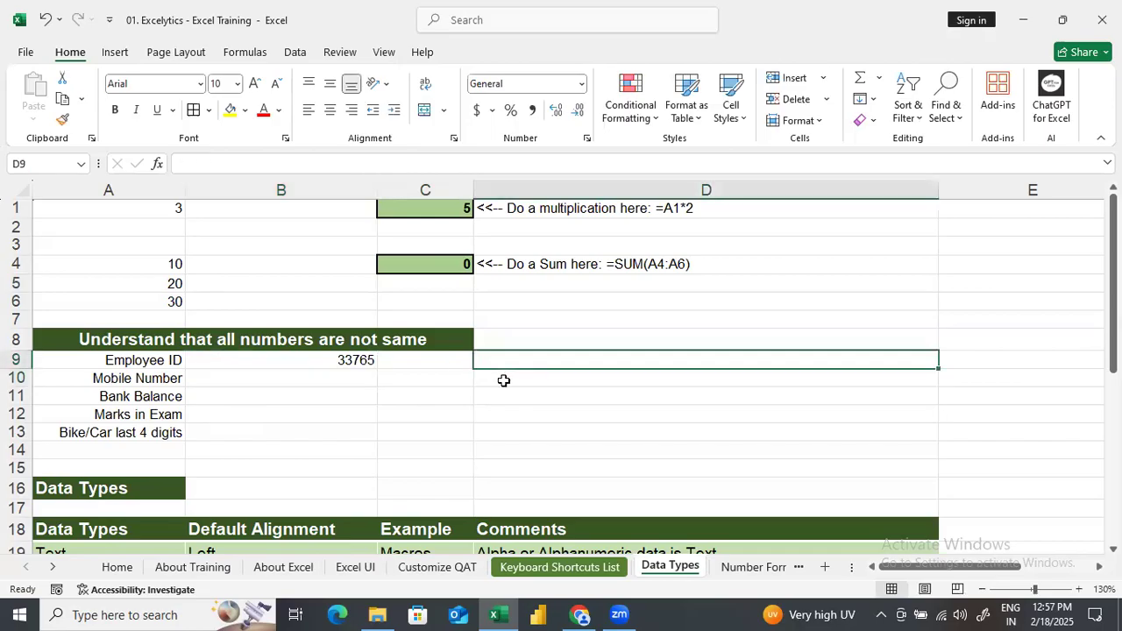
text(45679)
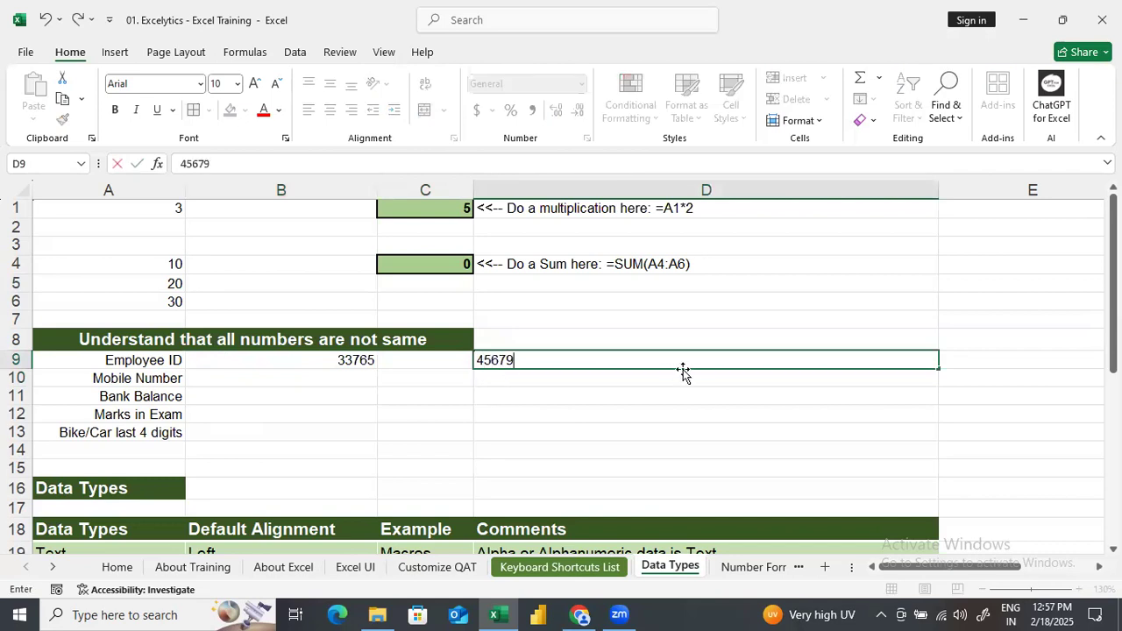
key(Return)
Step: Clear the contents of cells B9 to D9 in the Employee ID row
click(373, 359)
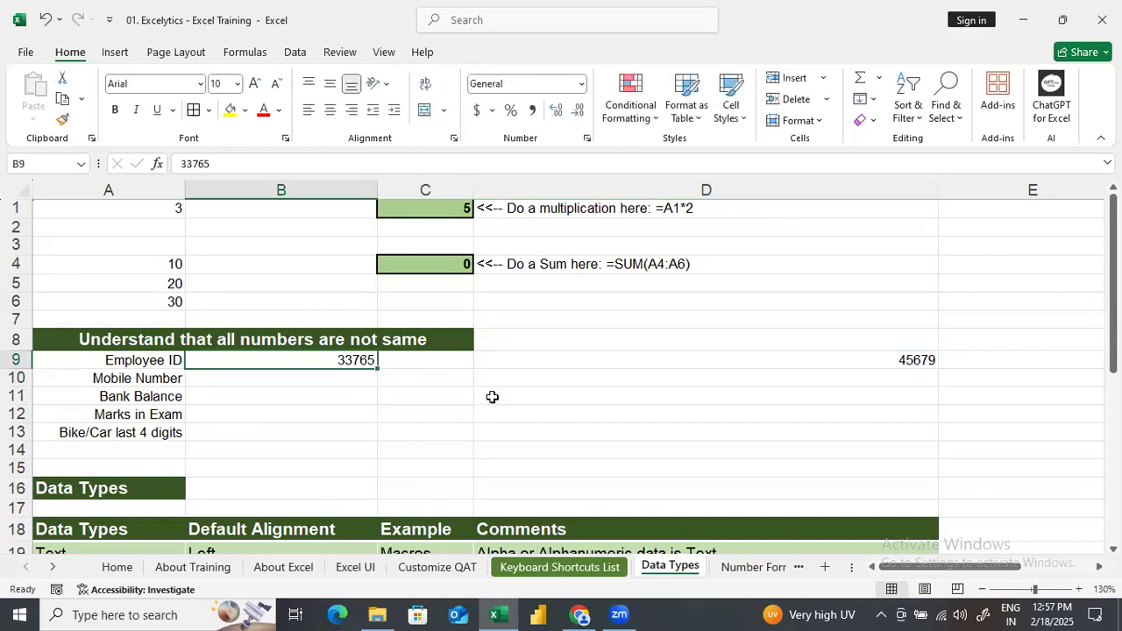
key(shift+Right)
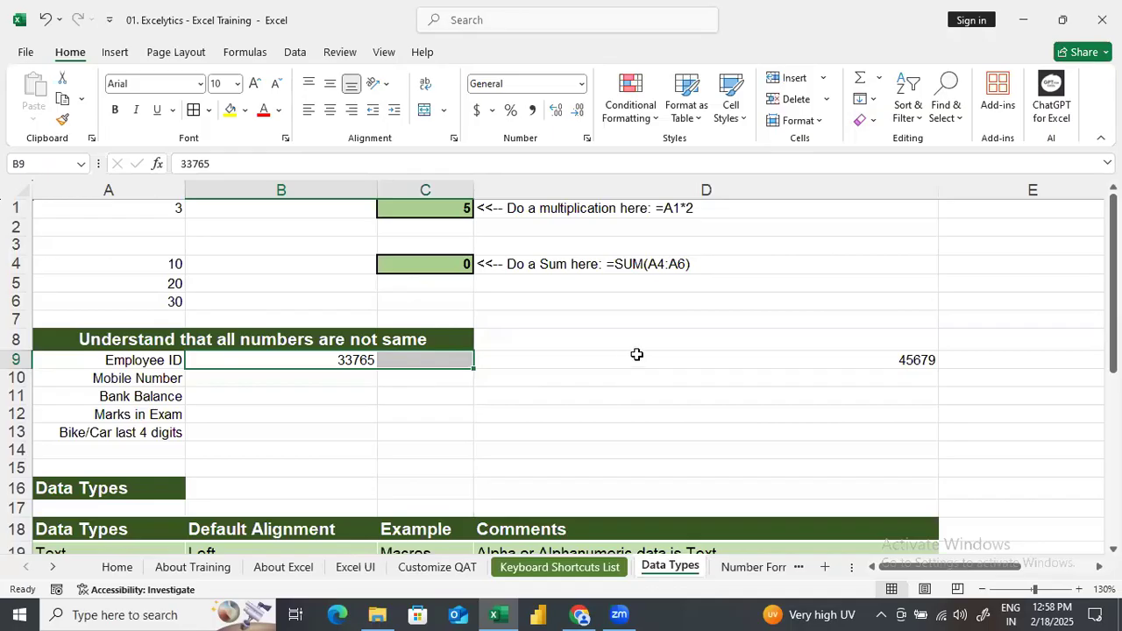
click(298, 439)
click(319, 362)
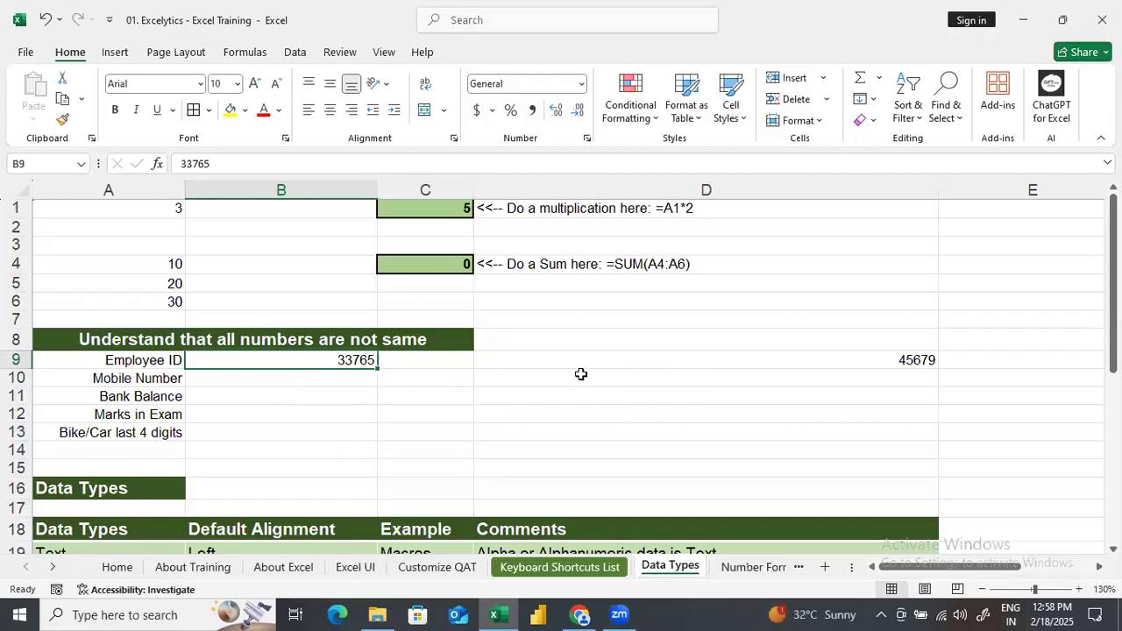
drag(578, 361, 369, 359)
right_click(368, 359)
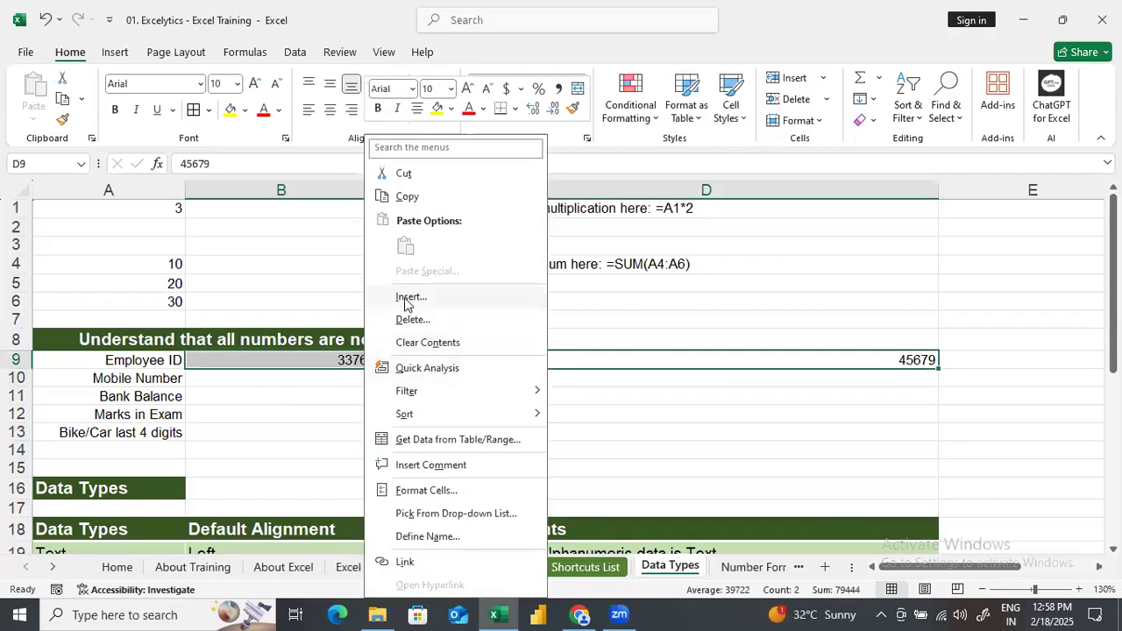
click(430, 341)
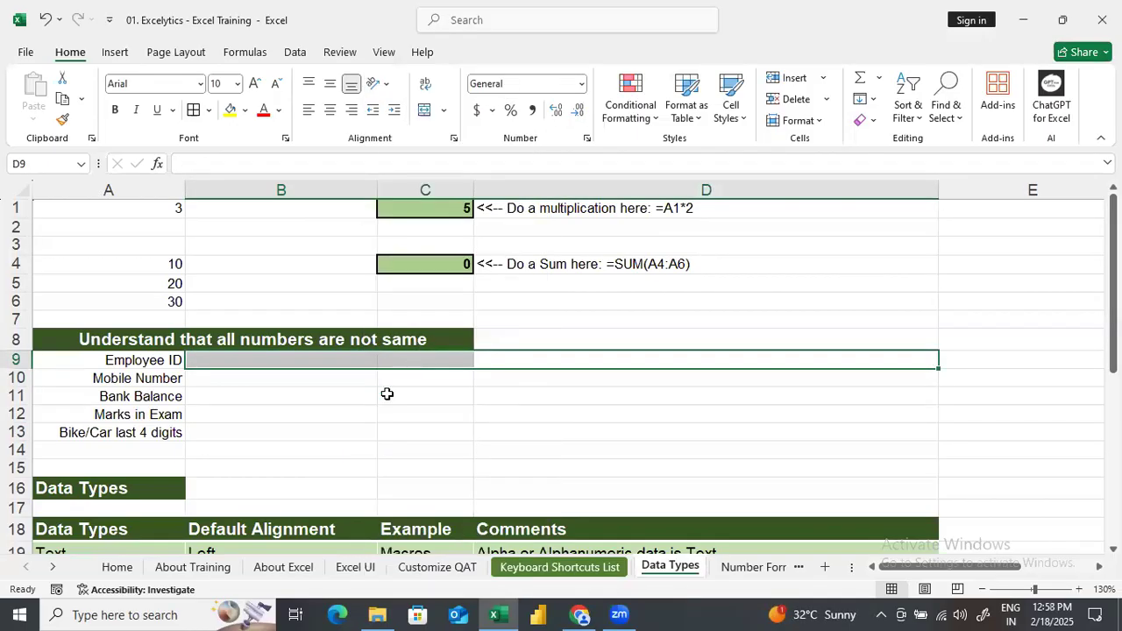
Step: Enter 33000 as the Bank Balance in cell B11
click(301, 358)
click(303, 379)
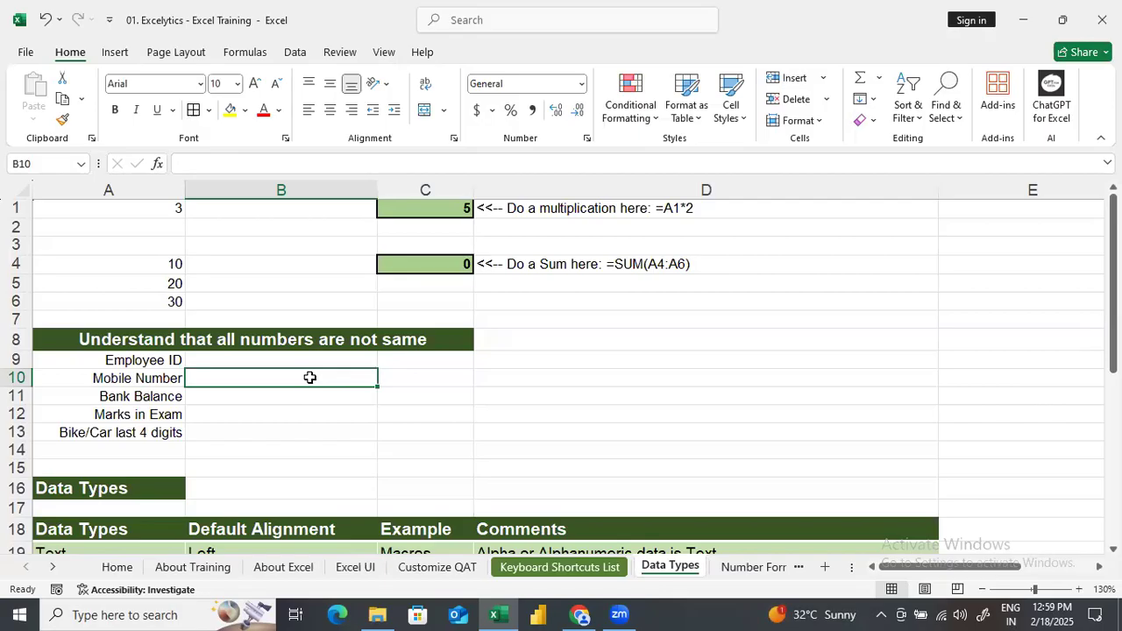
click(315, 396)
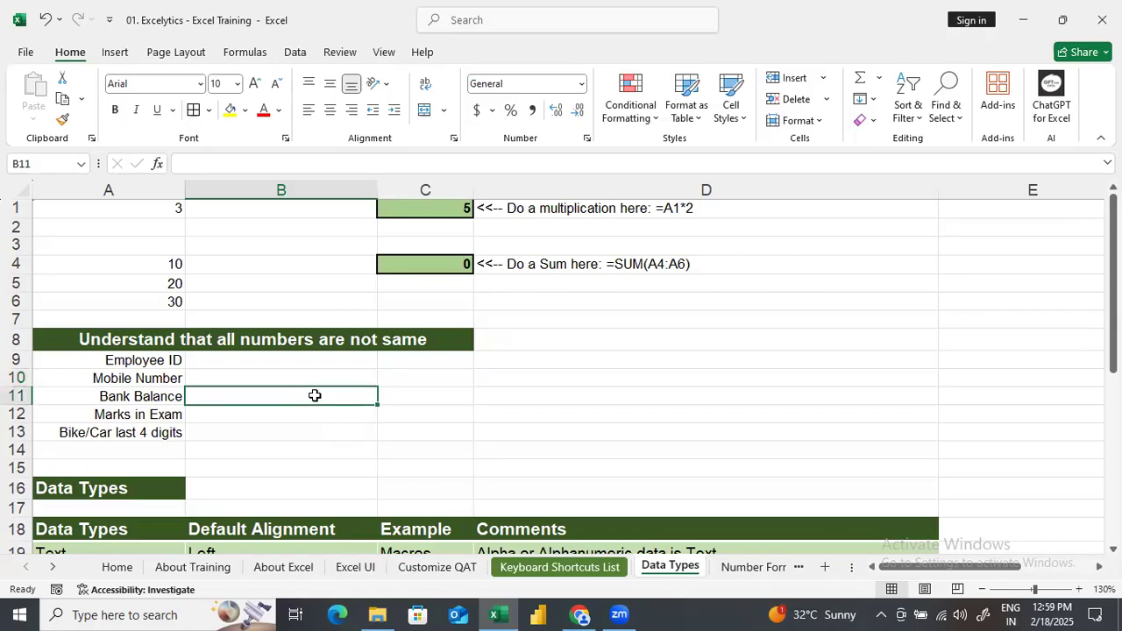
text(33000)
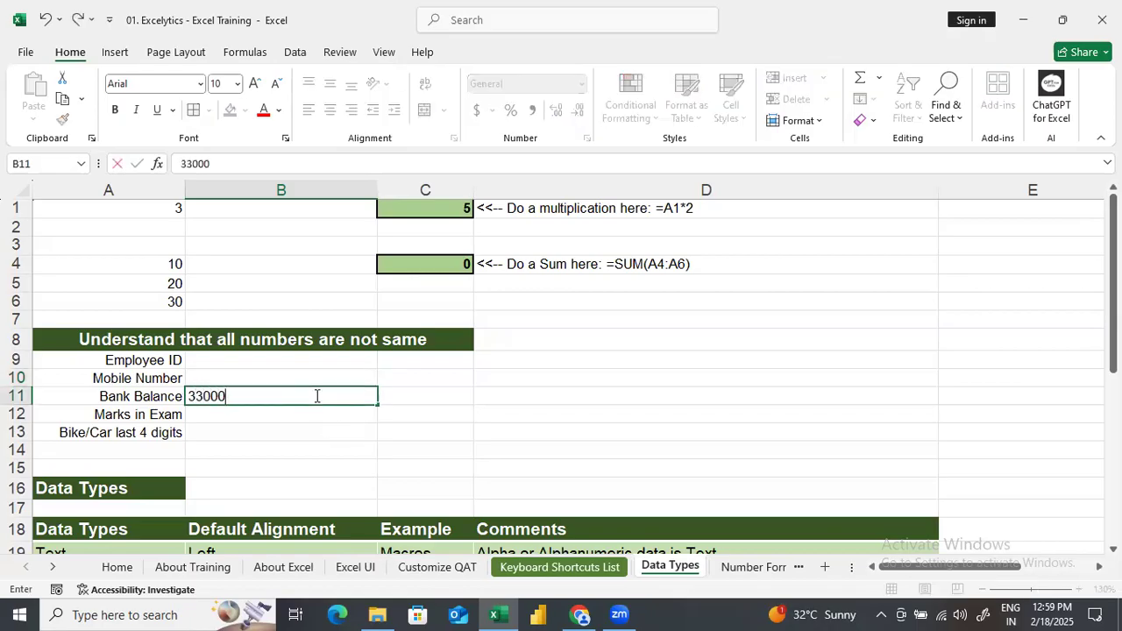
key(Return)
click(320, 393)
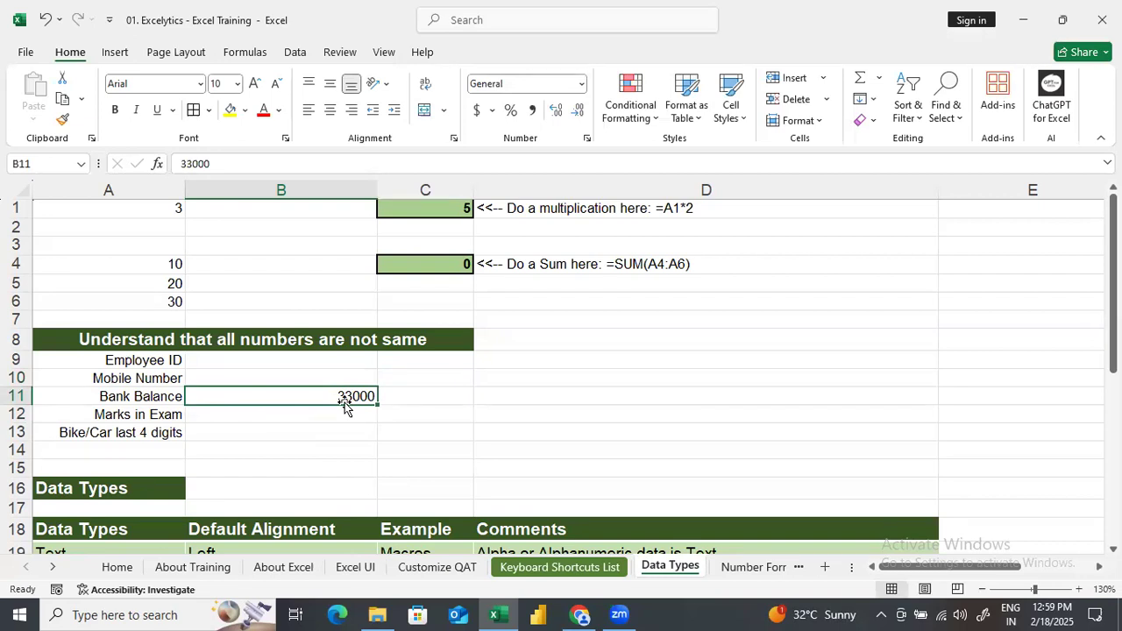
Step: Label the Bank Balance row NUMBER in C11 and the Mobile Number and Employee ID rows TEXT FORMATTED NUMBER in C10 and C9
click(451, 393)
text(NUMBER)
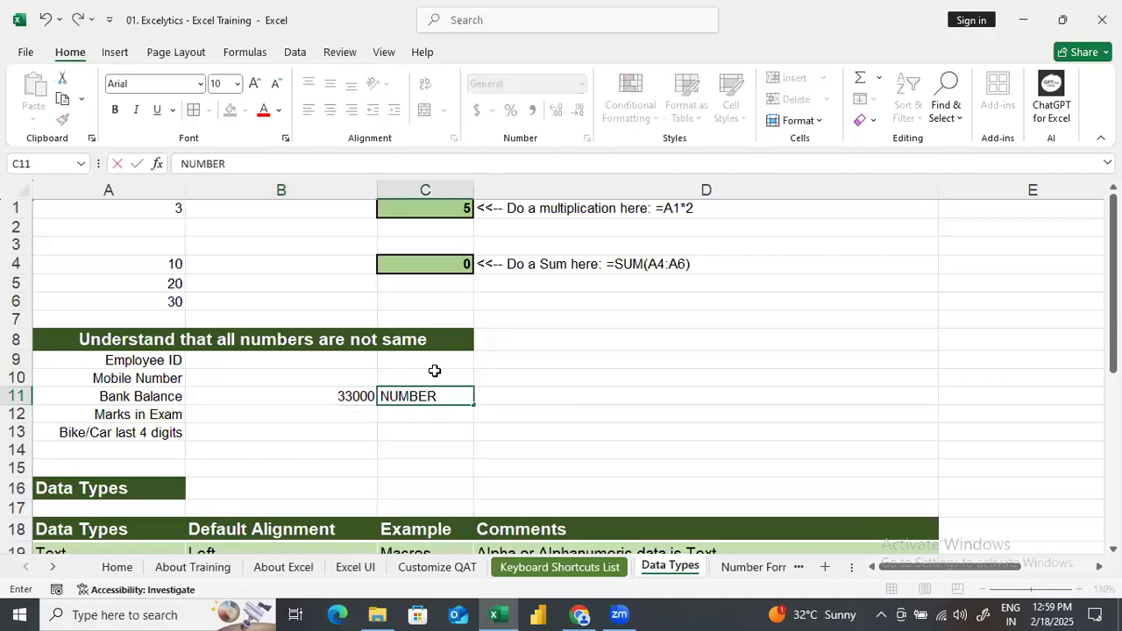
click(433, 374)
text(TEXT)
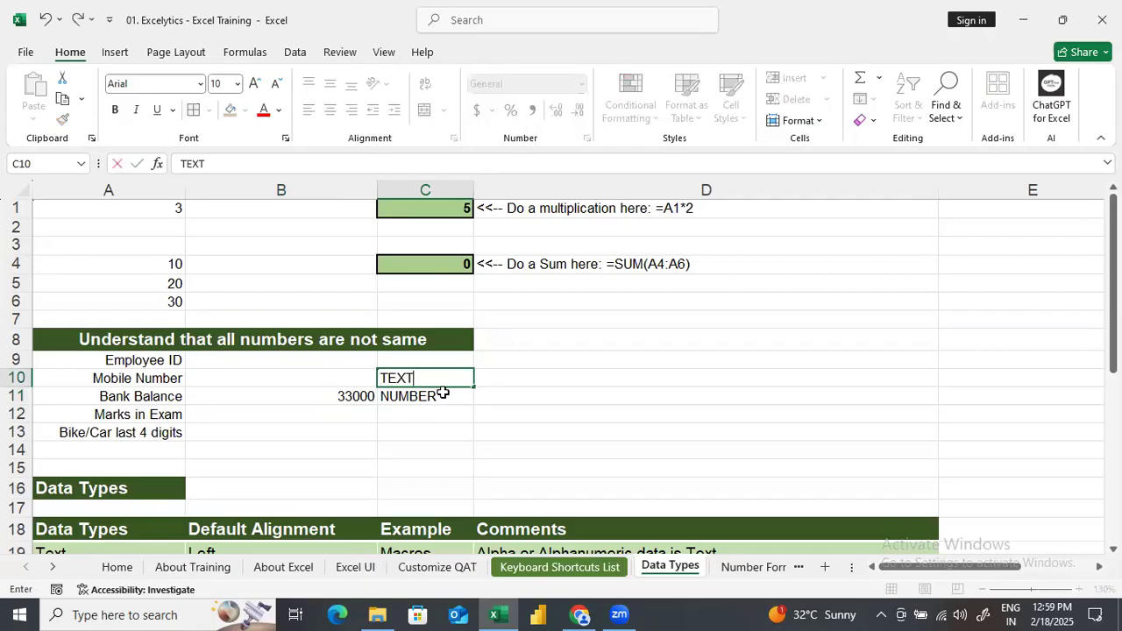
text( FORMATTED NUMBER)
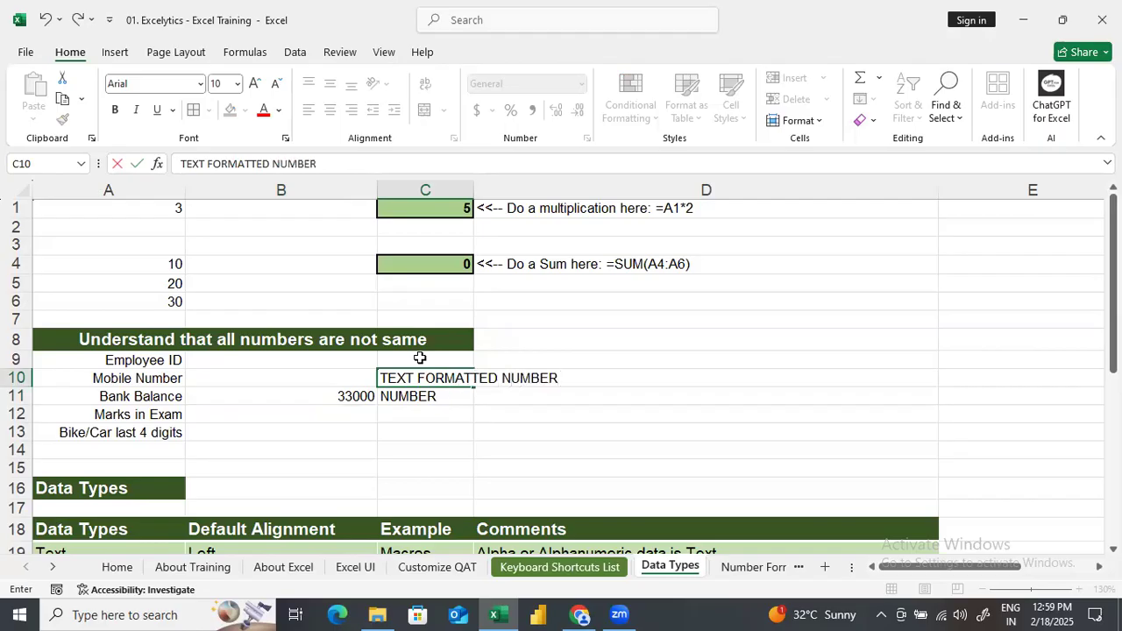
click(420, 358)
text(TE)
click(459, 448)
Step: Enter 900 as the Marks in Exam value in cell B12
click(400, 419)
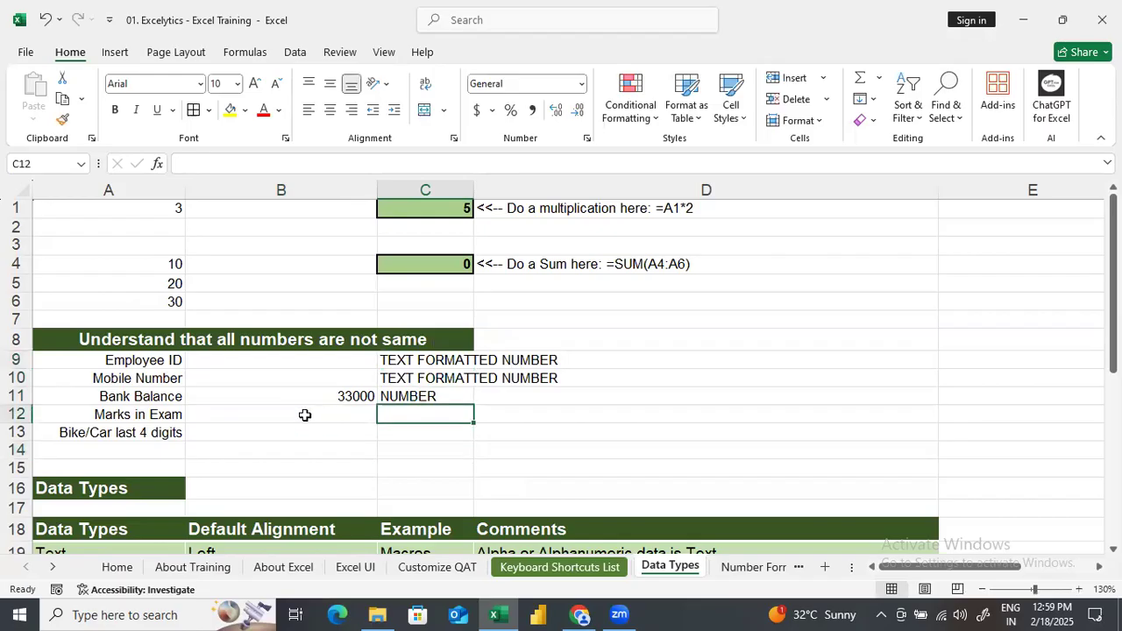
click(304, 416)
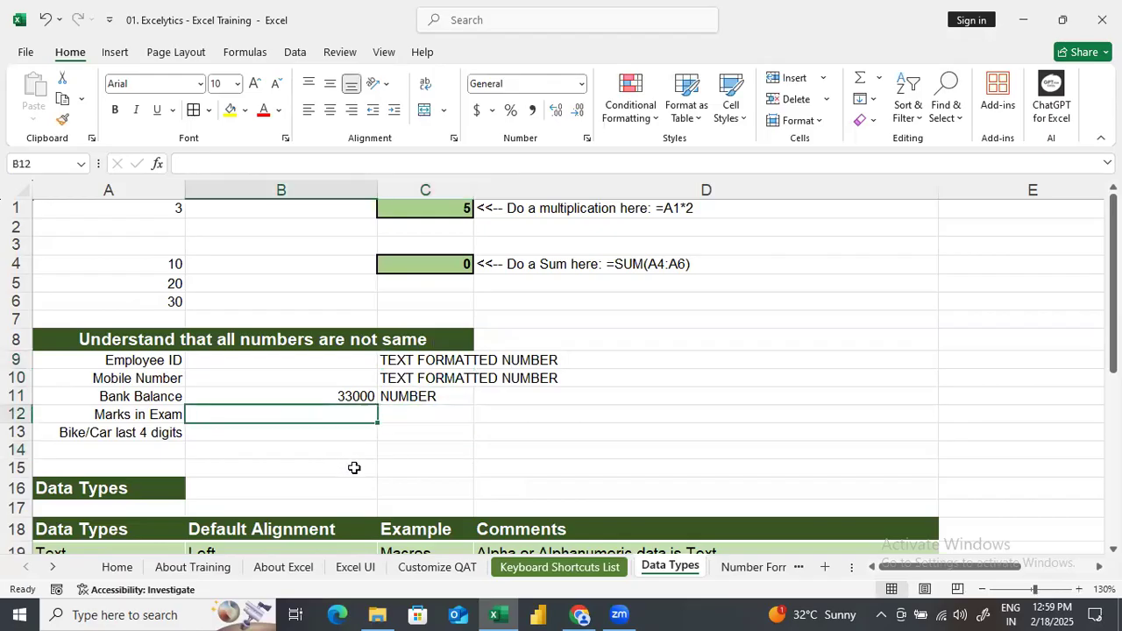
text(900)
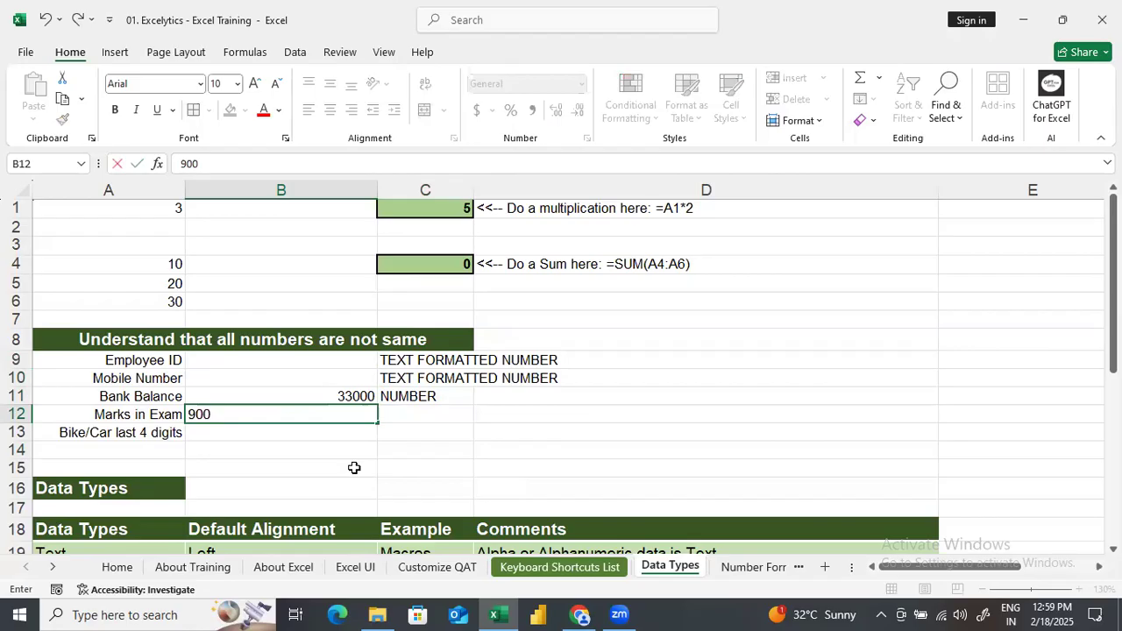
key(Return)
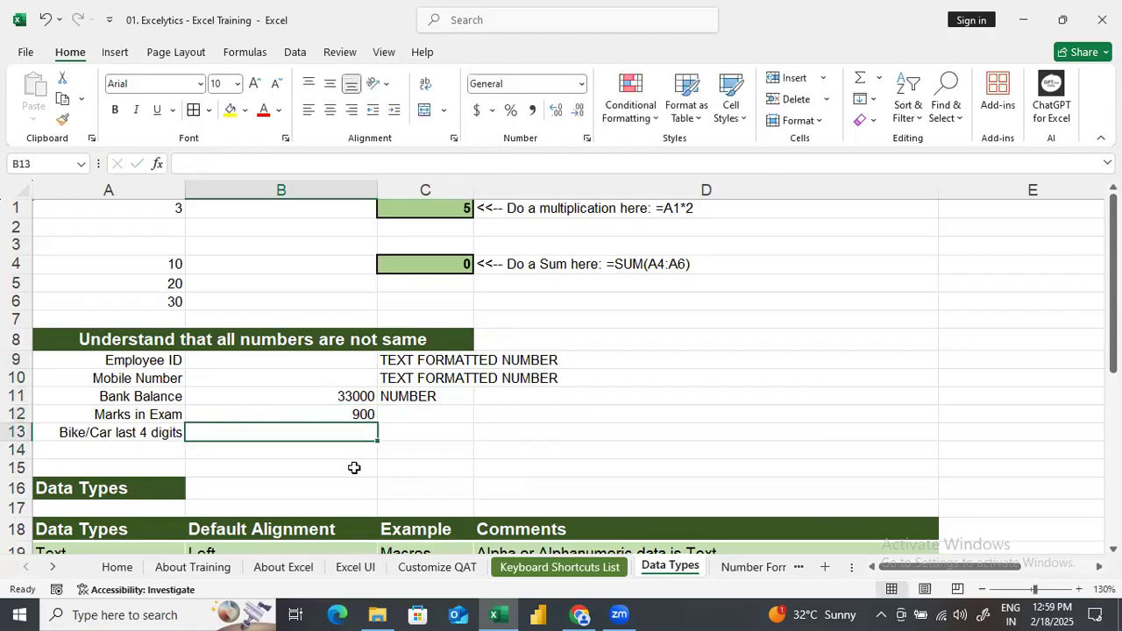
Step: Label the Marks in Exam row NUMBER in cell C12
click(403, 414)
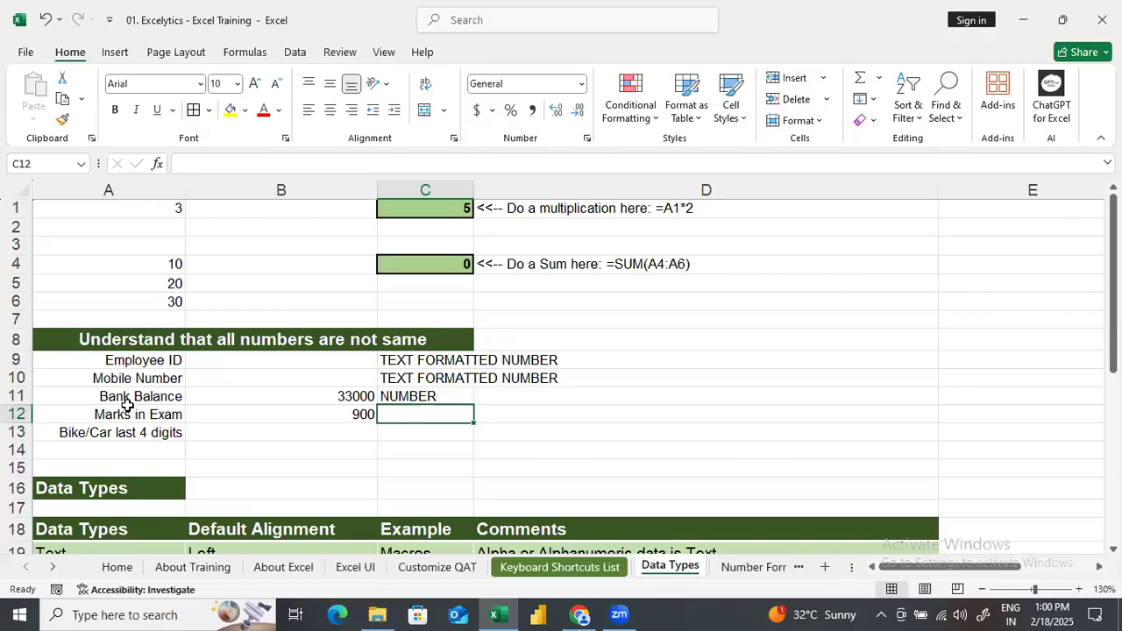
text(NUMBER)
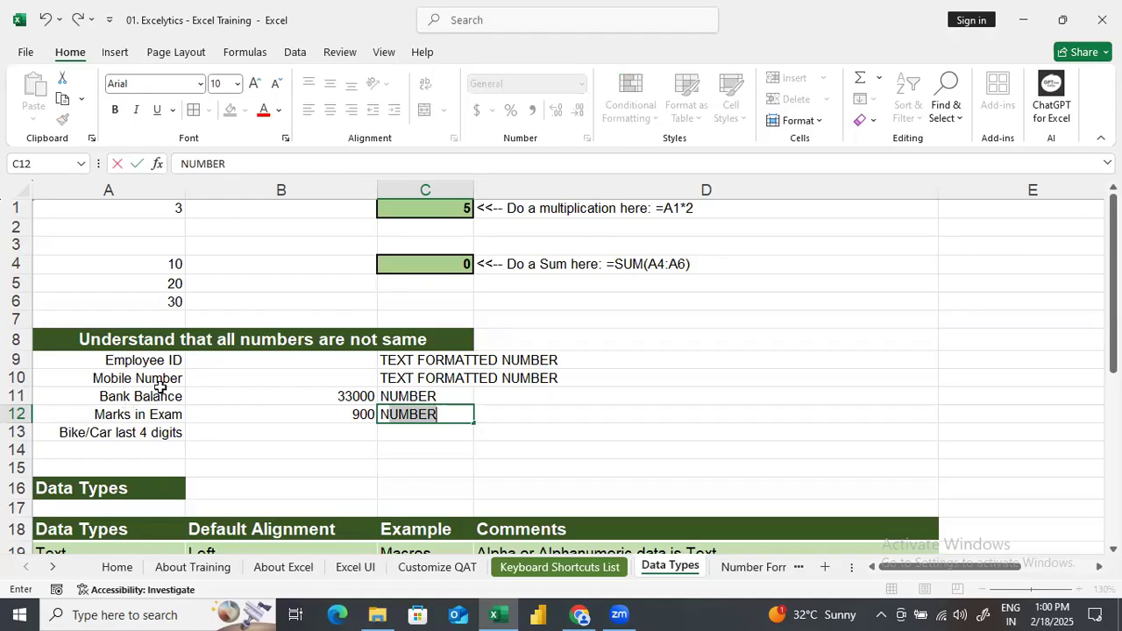
key(Return)
Step: Enter 3567 in B13 for the Bike/Car last 4 digits row and label it TEXT FORMATTED NUMBER in C13
key(Left)
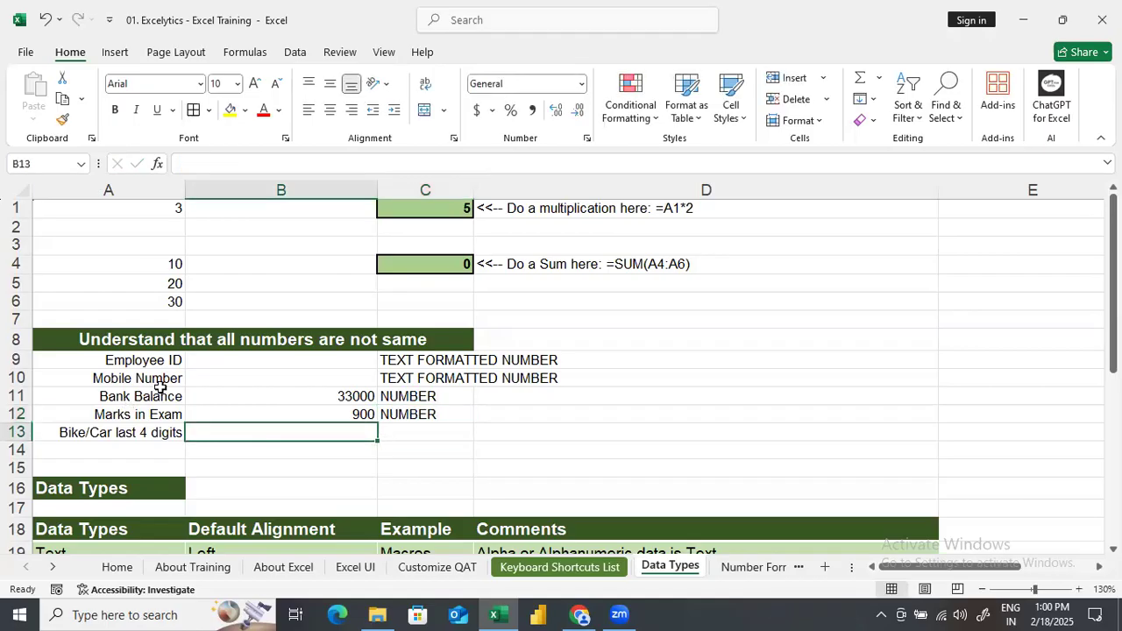
text(3567)
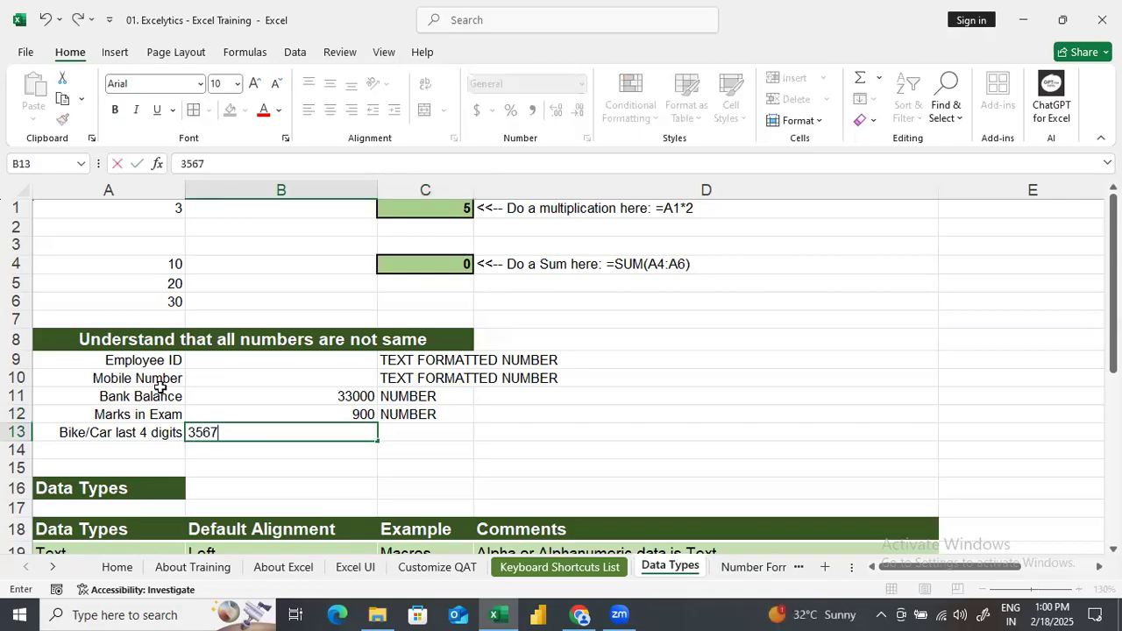
key(Right)
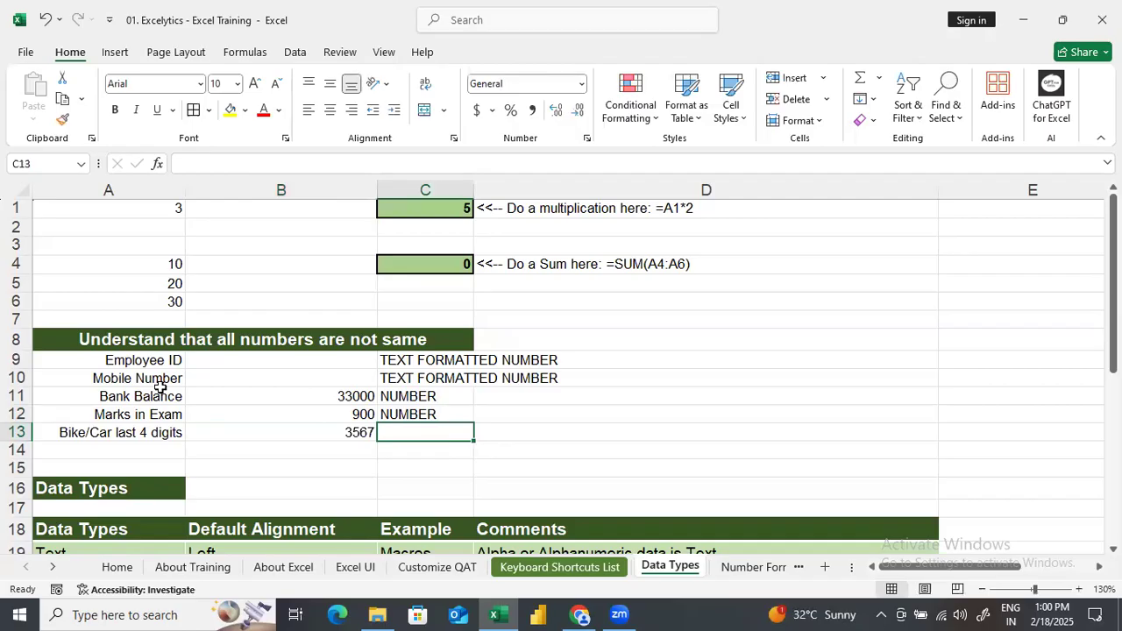
text(T)
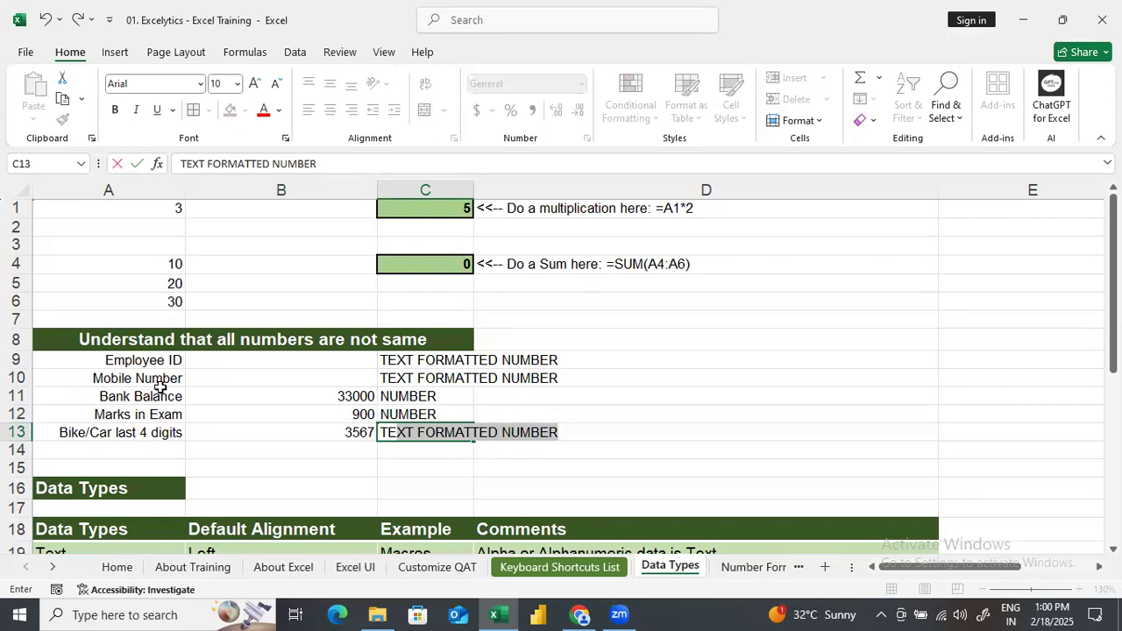
key(Return)
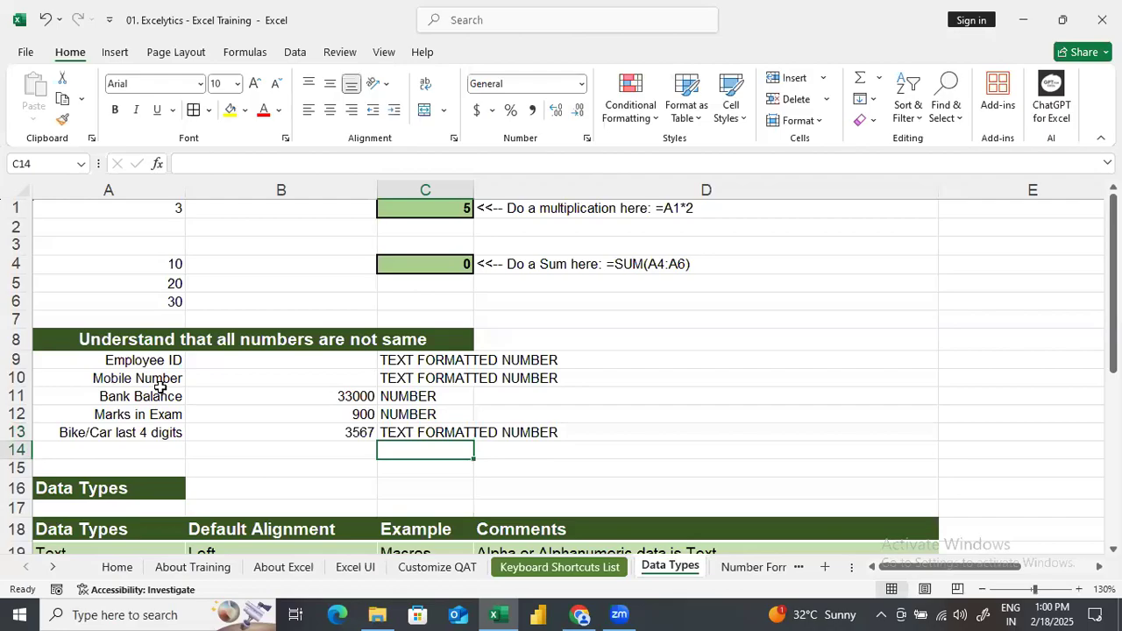
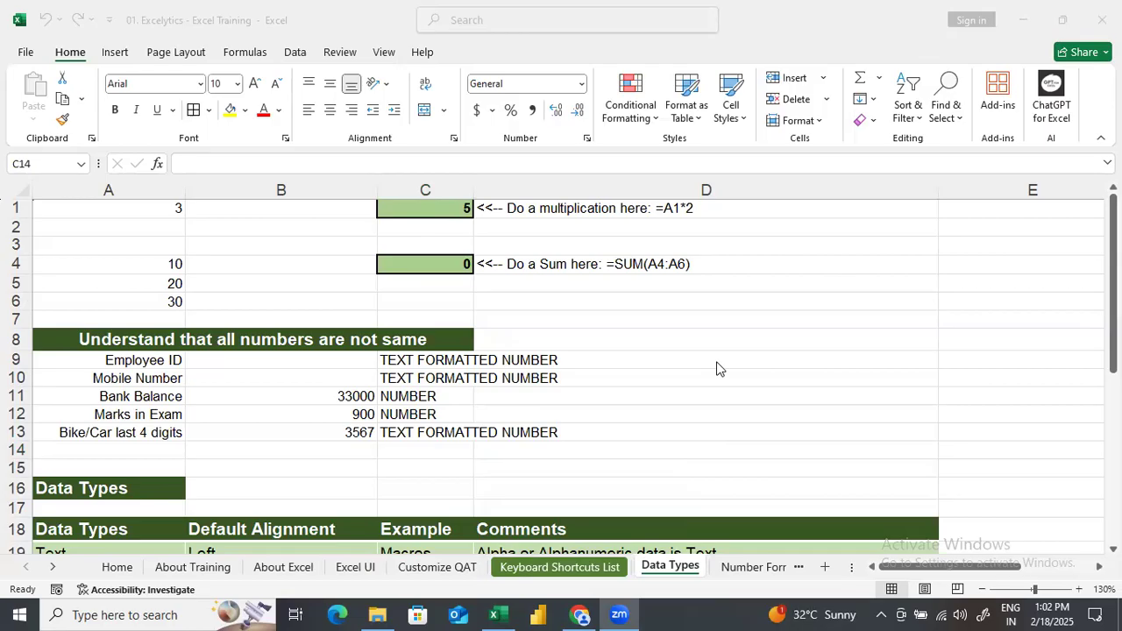
click(774, 350)
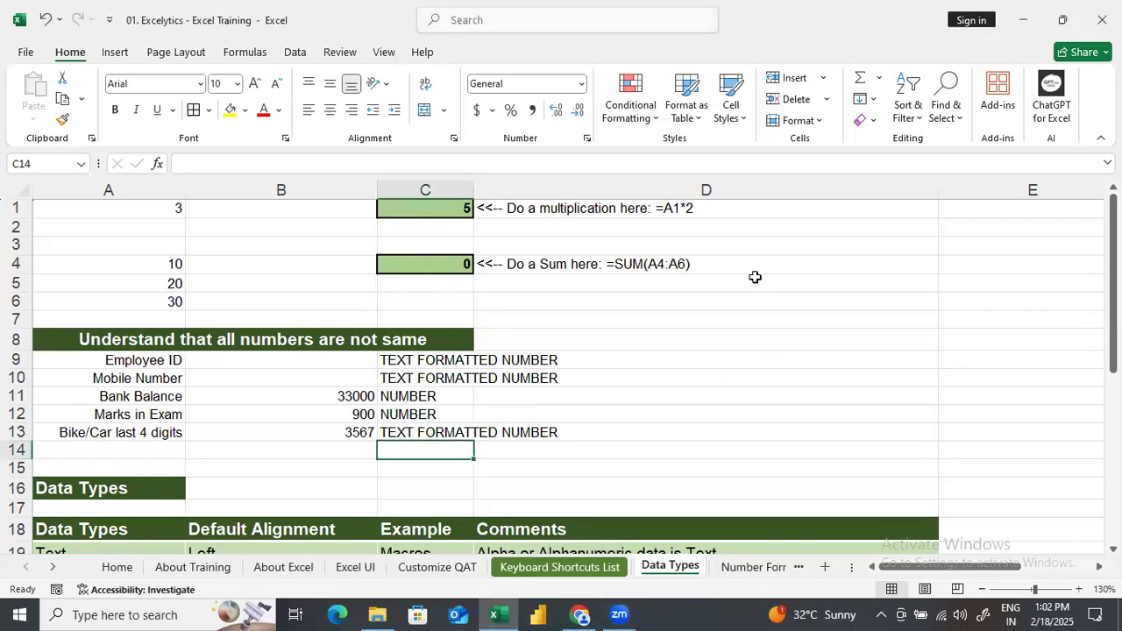
click(649, 286)
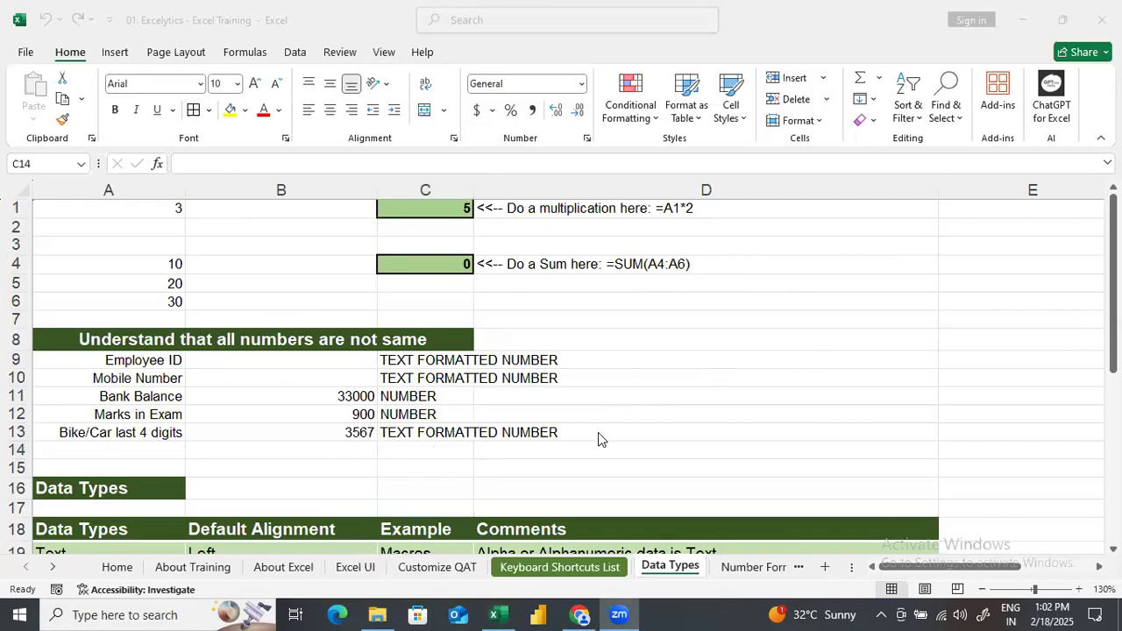
Step: Enter EXCEL as the Text example in cell C19 of the Data Types table
scroll(439, 396, down, 3)
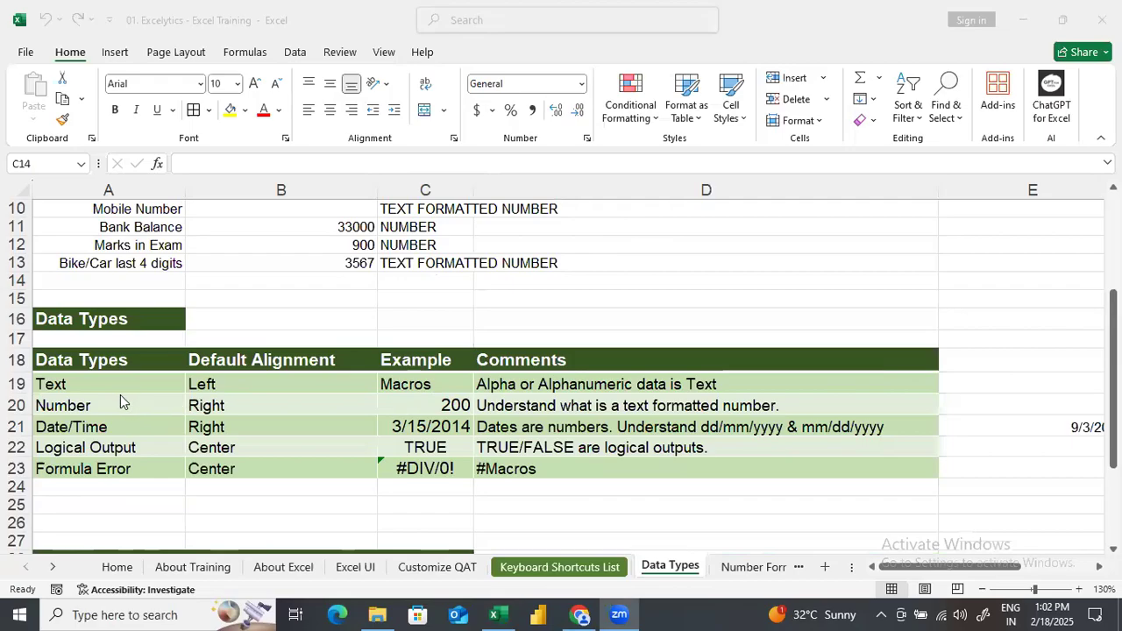
click(430, 386)
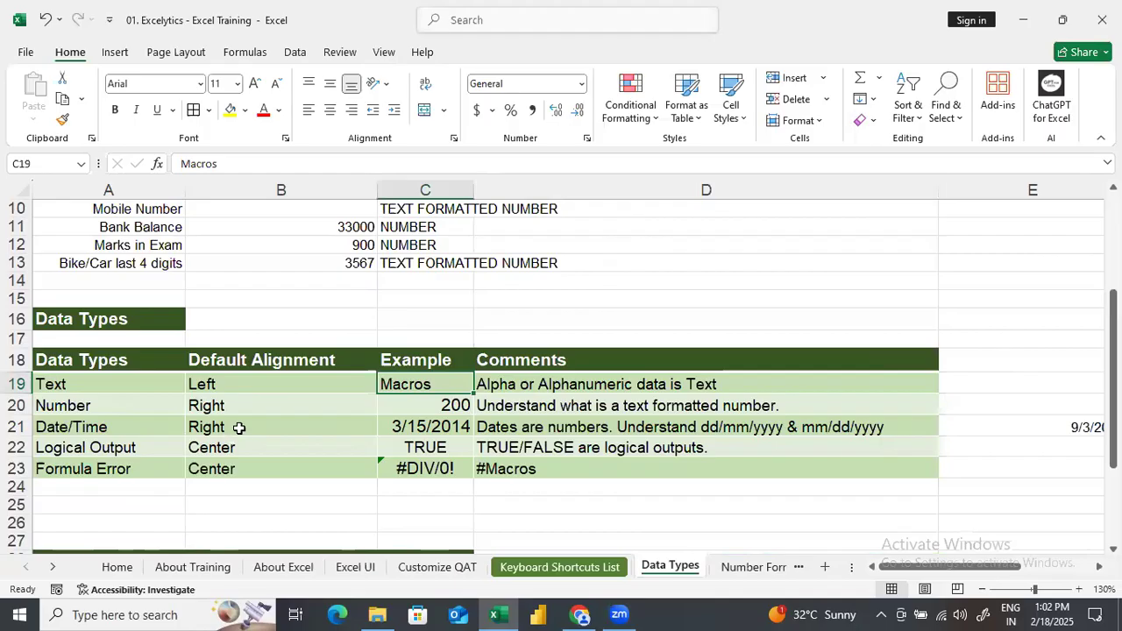
text(Example)
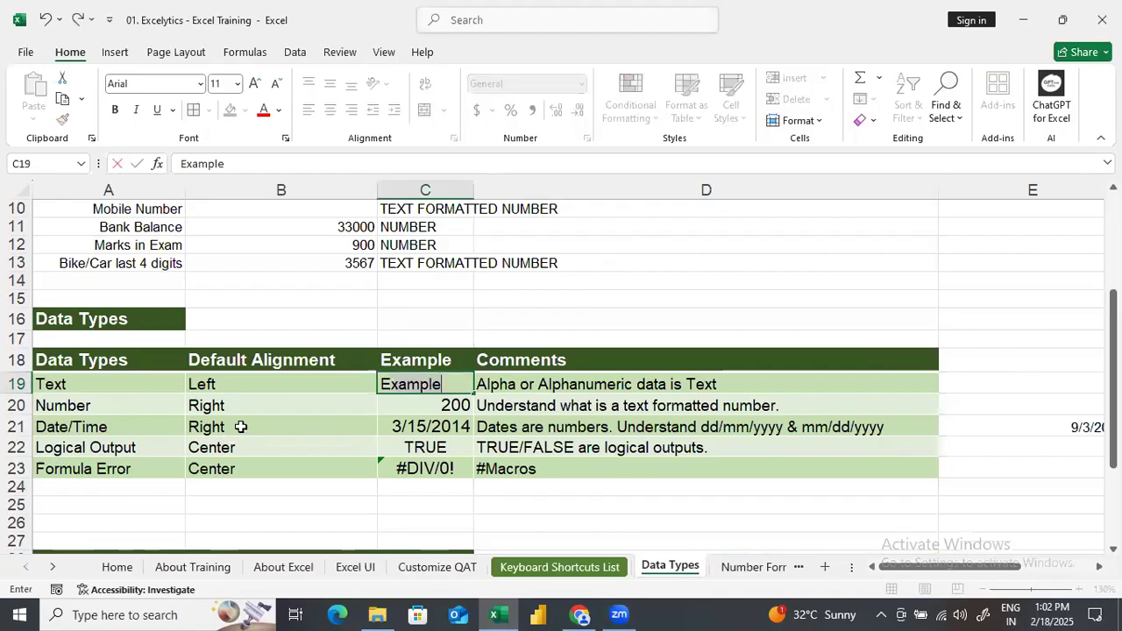
key(BackSpace)
key(BackSpace)
key(BackSpace)
key(BackSpace)
key(BackSpace)
key(BackSpace)
key(BackSpace)
text(EXCEL)
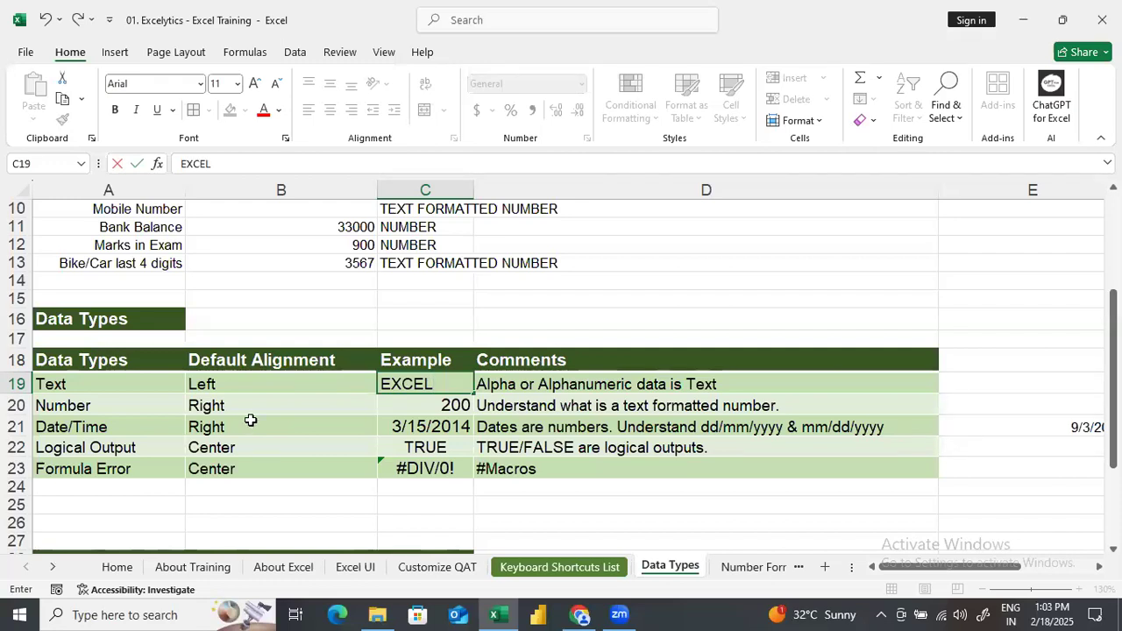
key(Return)
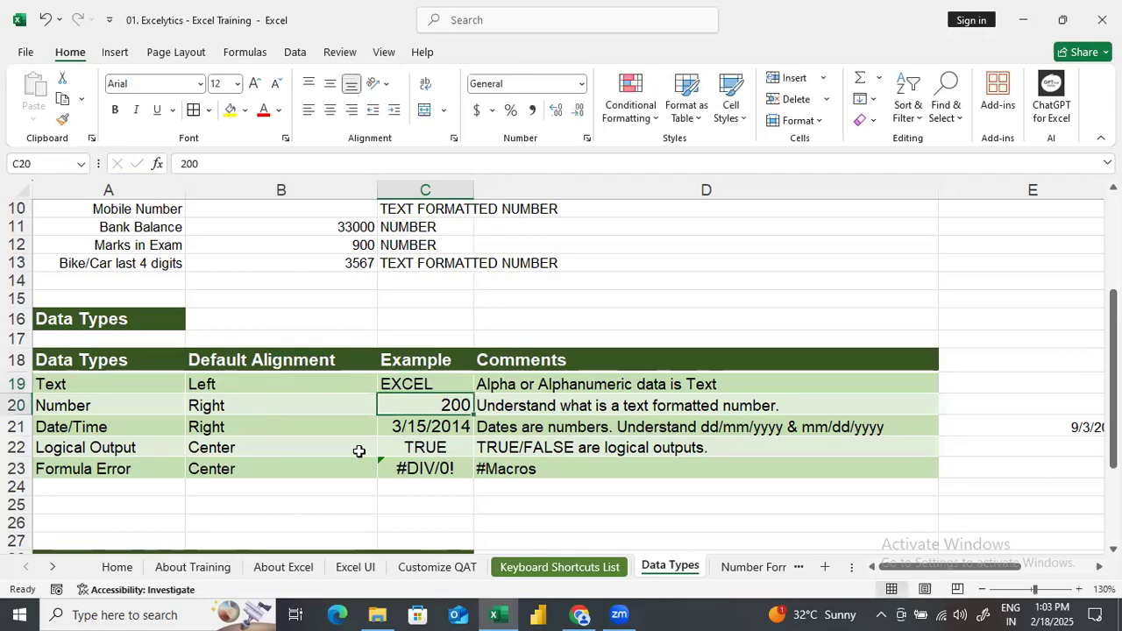
Step: Widen column C slightly and enter A1000 as the Text example in cell C19
click(412, 385)
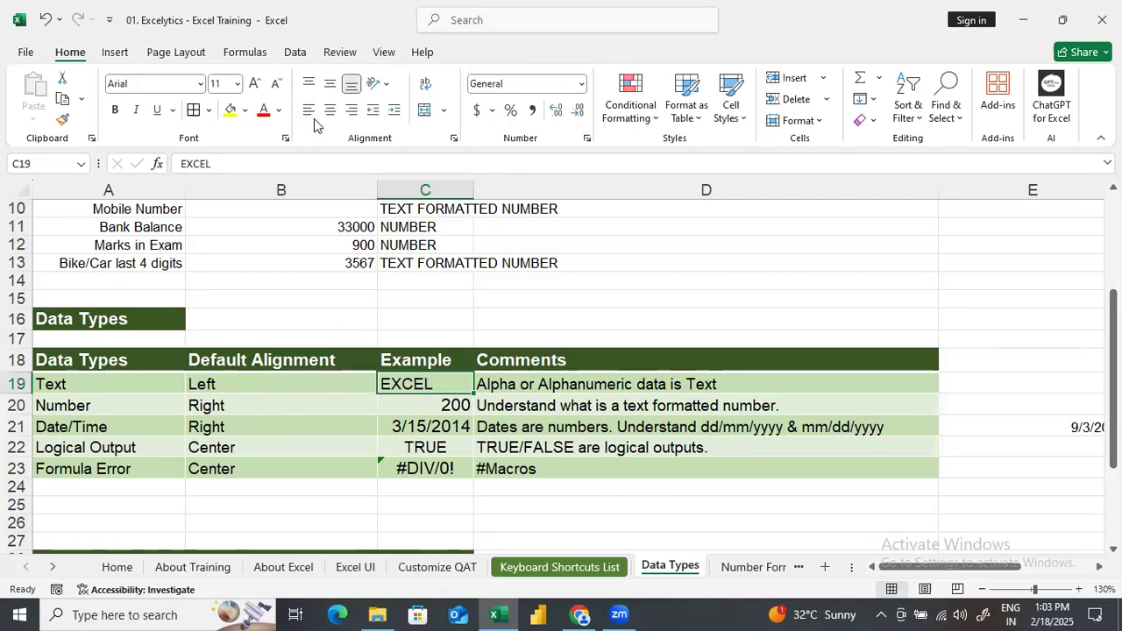
drag(475, 188, 515, 177)
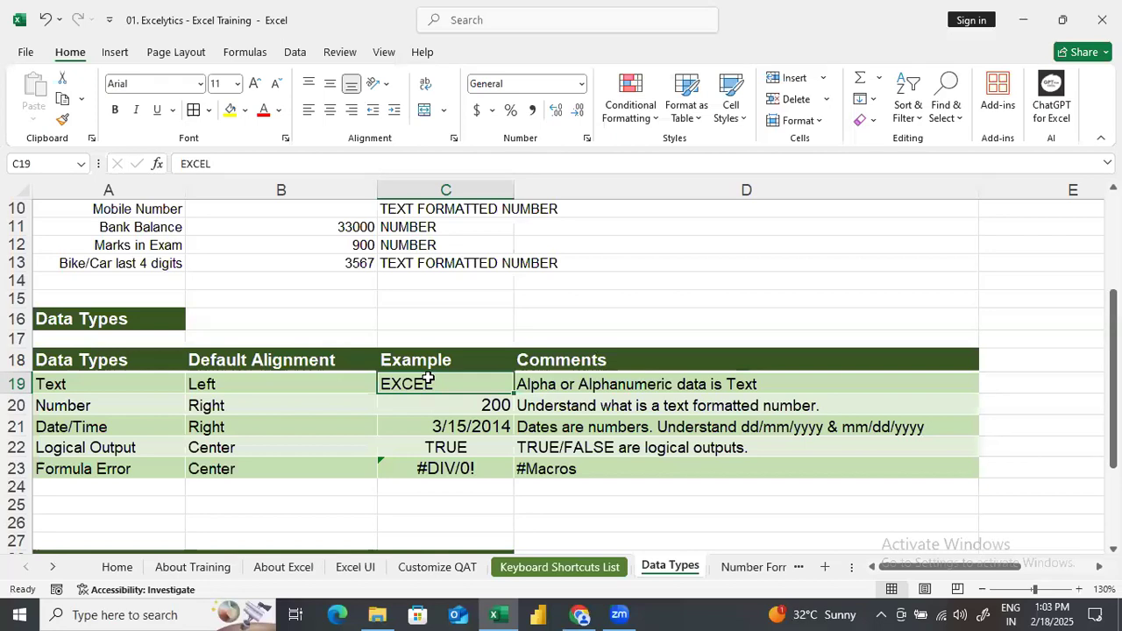
text(A1000)
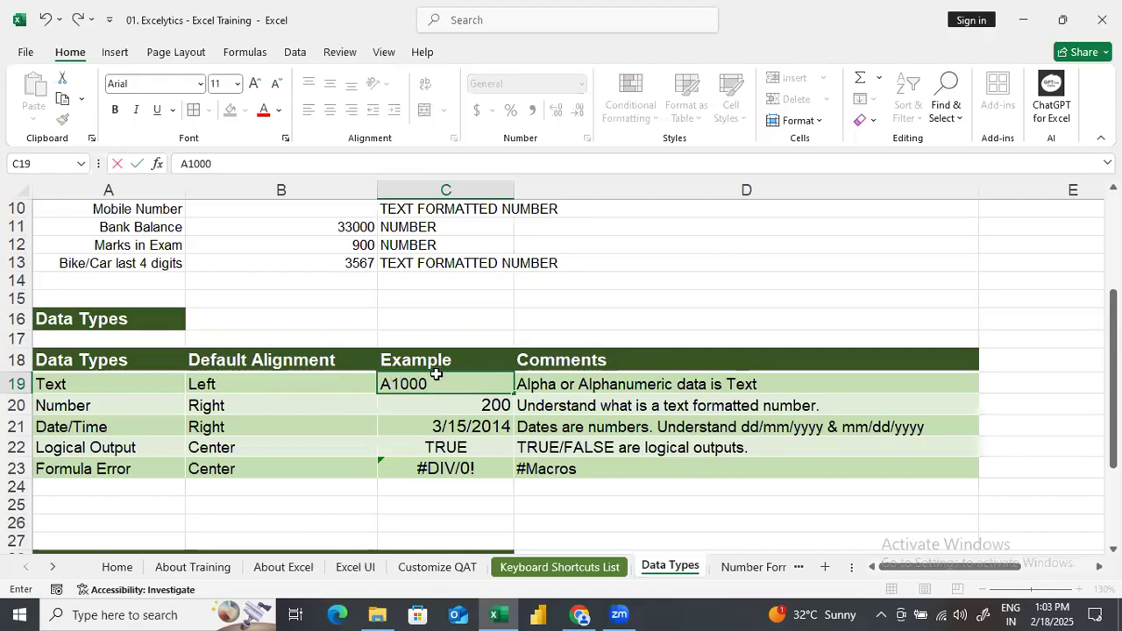
key(Return)
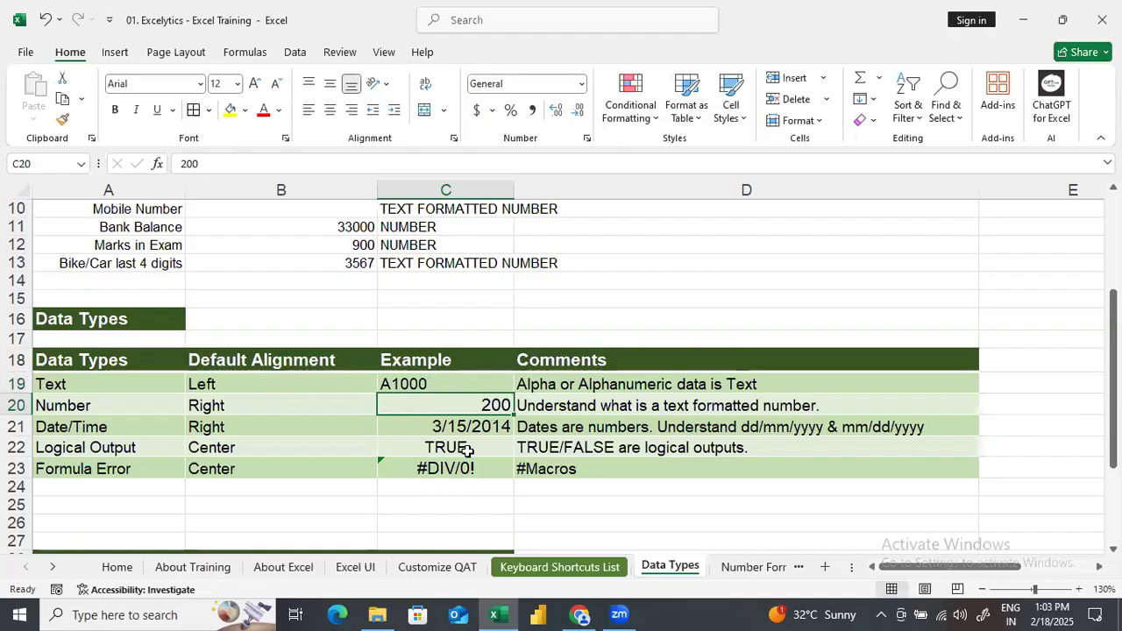
Step: Set the Number example in C20 to 500 and insert the current date, 2/18/2025, as the Date/Time example in C21
text(500)
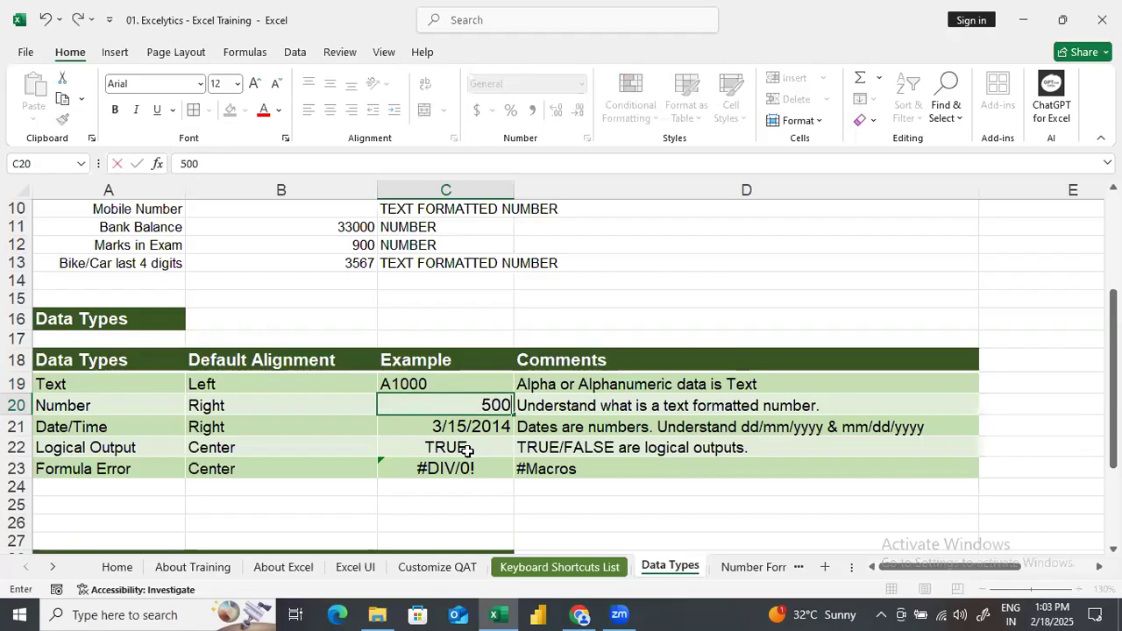
key(Return)
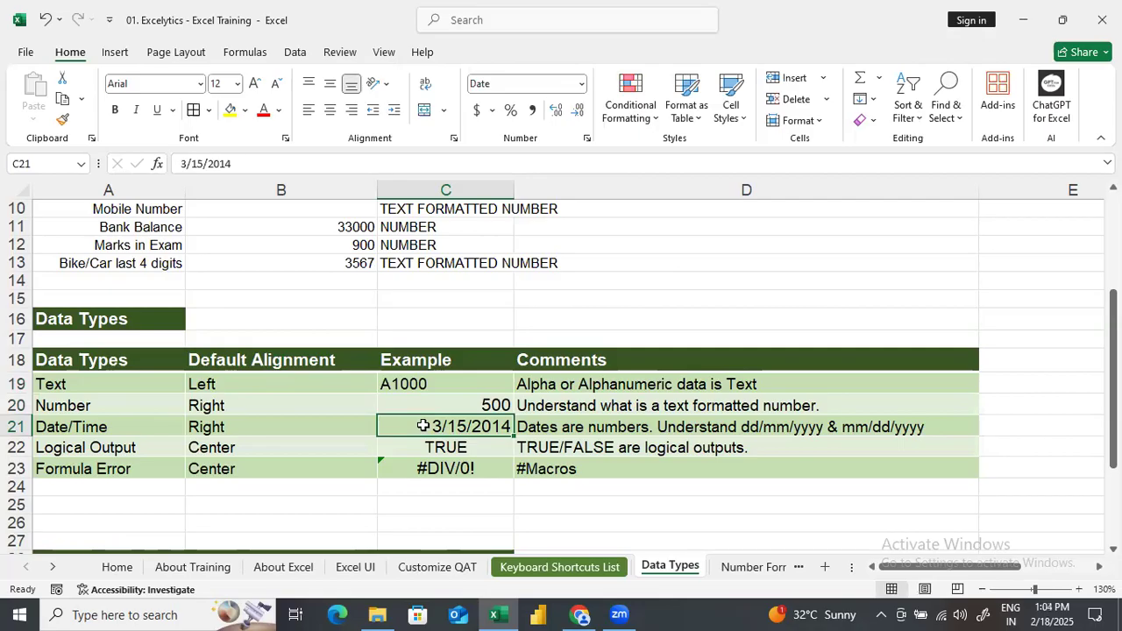
key(ctrl+semicolon)
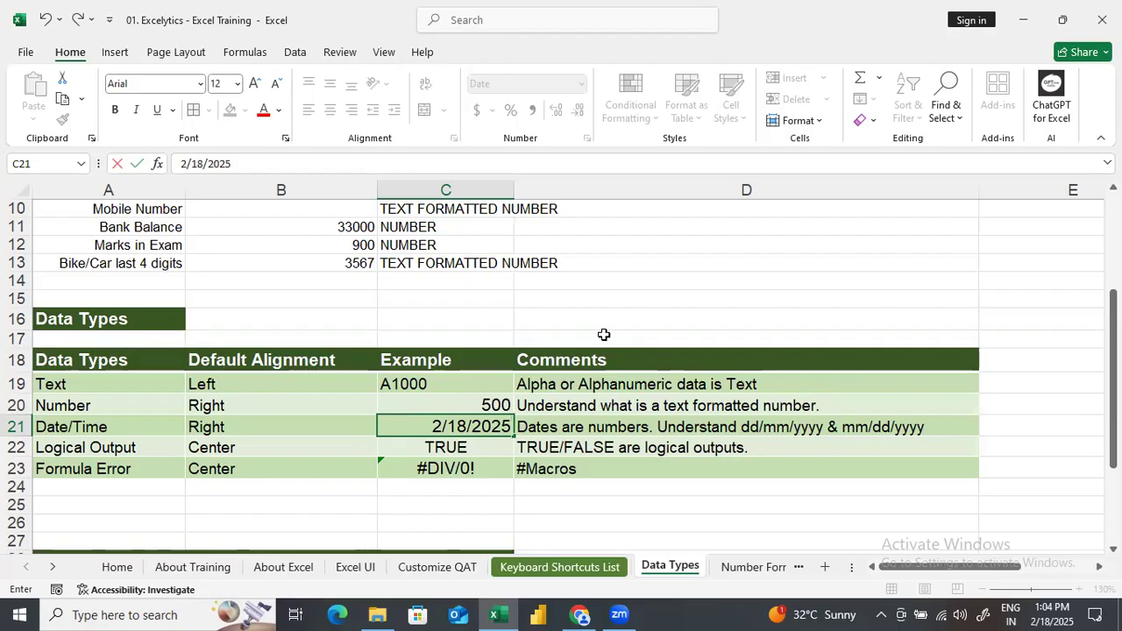
key(Return)
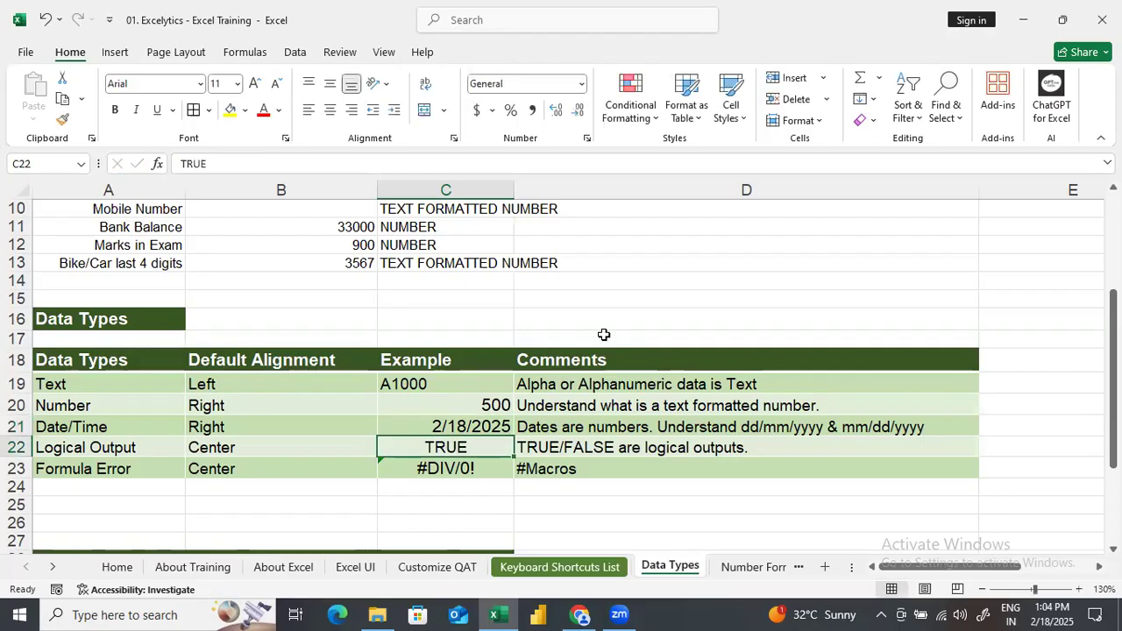
click(477, 419)
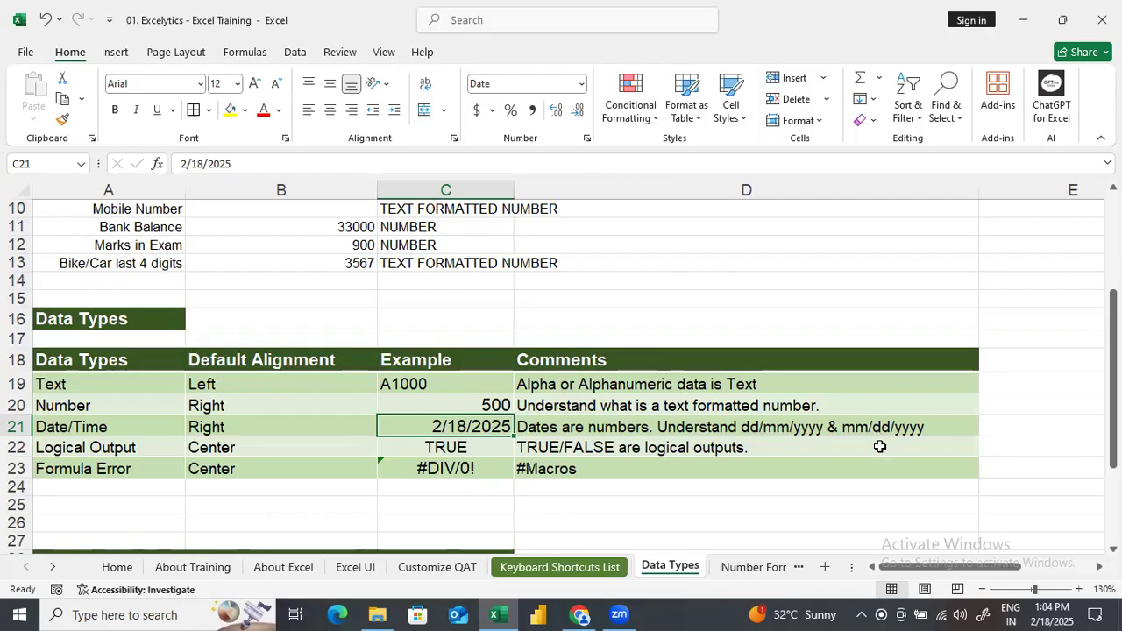
Step: Enter the day-first date 18-02-2025 in cell C26 below the Data Types table and reselect that cell
mouse_move(1040, 612)
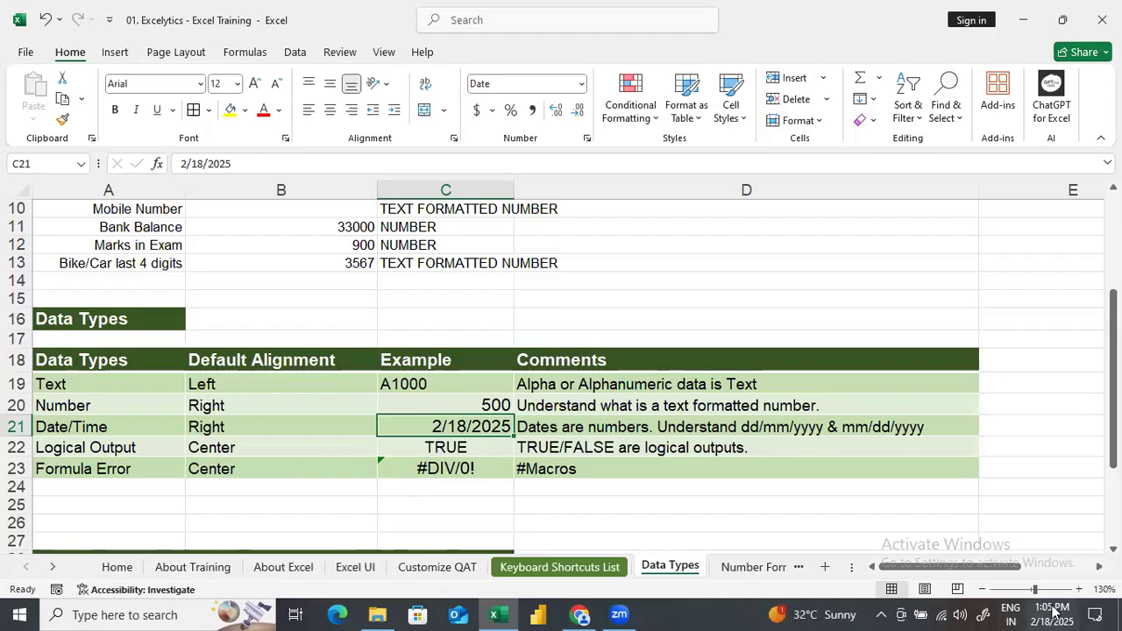
click(436, 521)
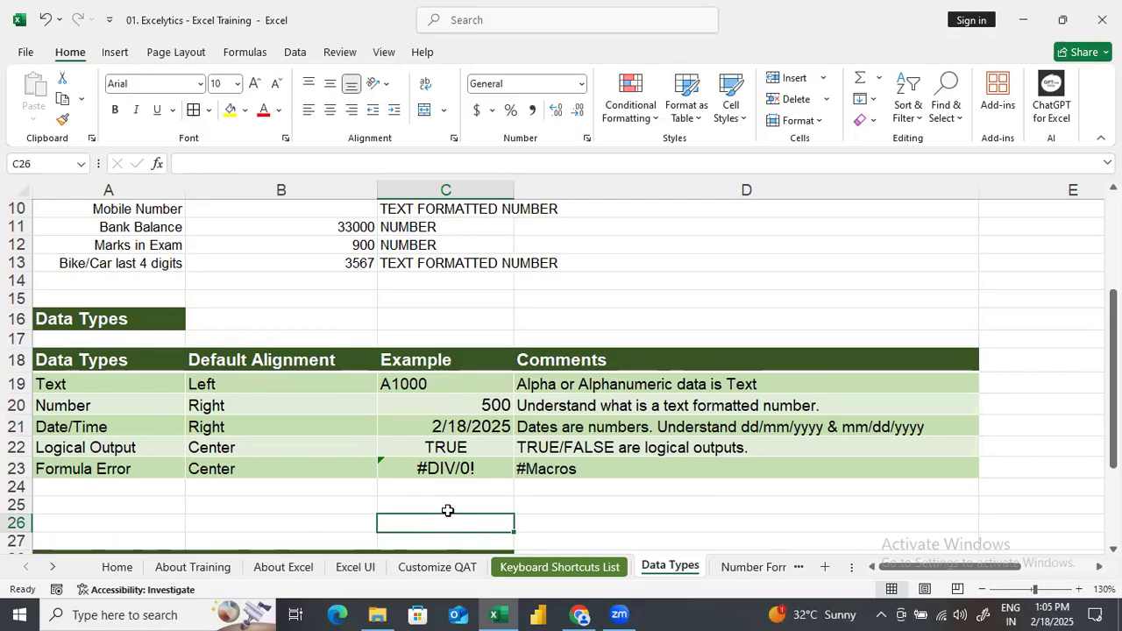
text(18)
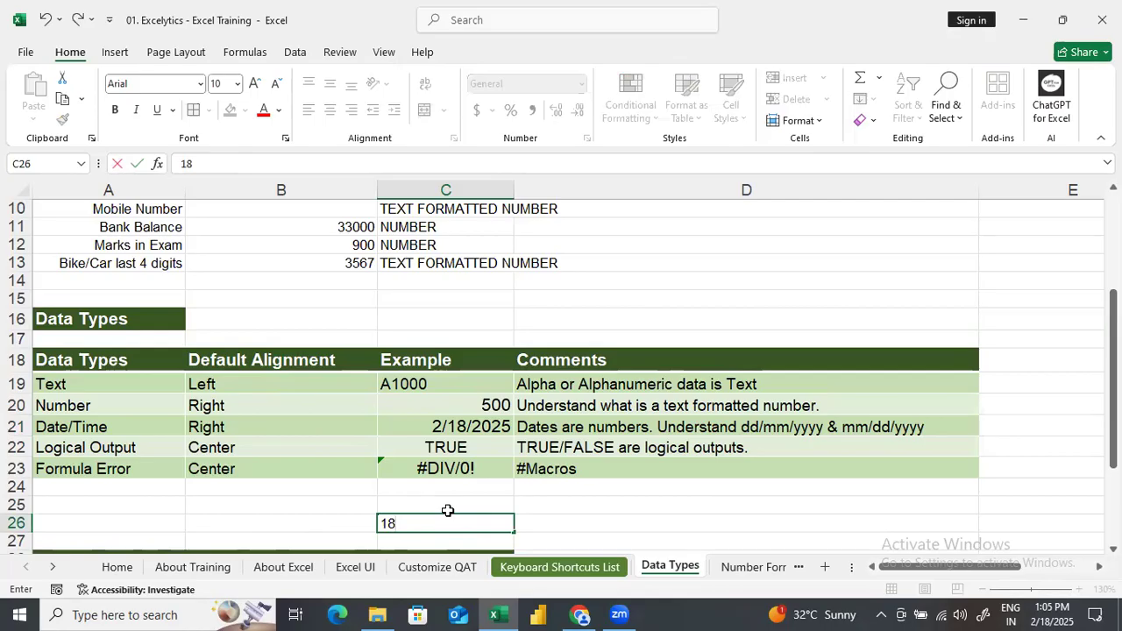
text(-02-2025)
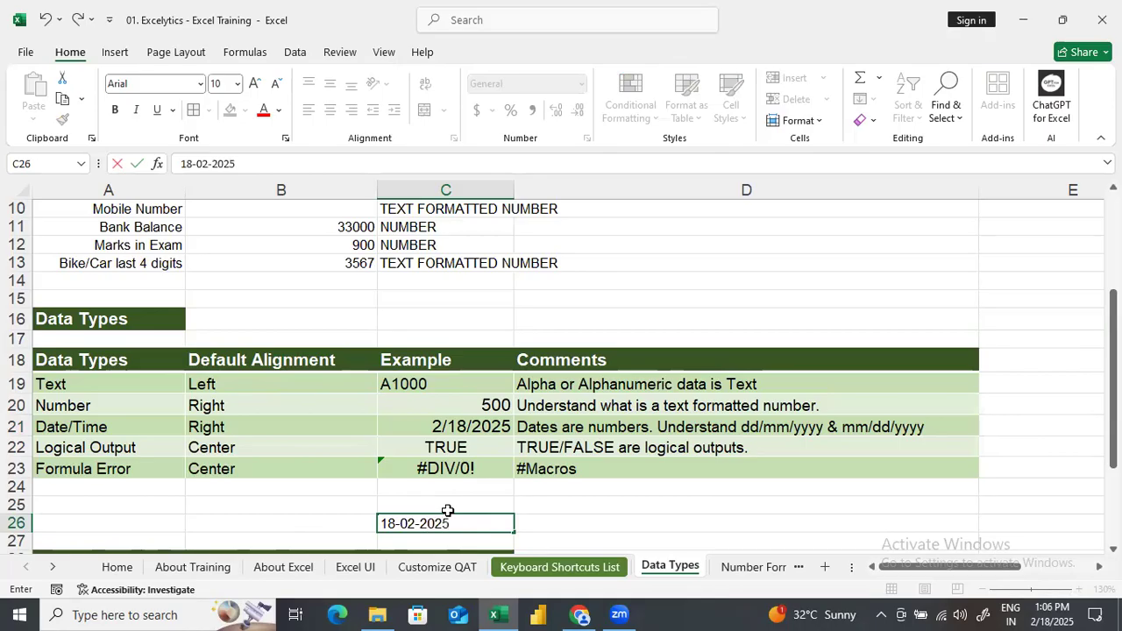
key(Return)
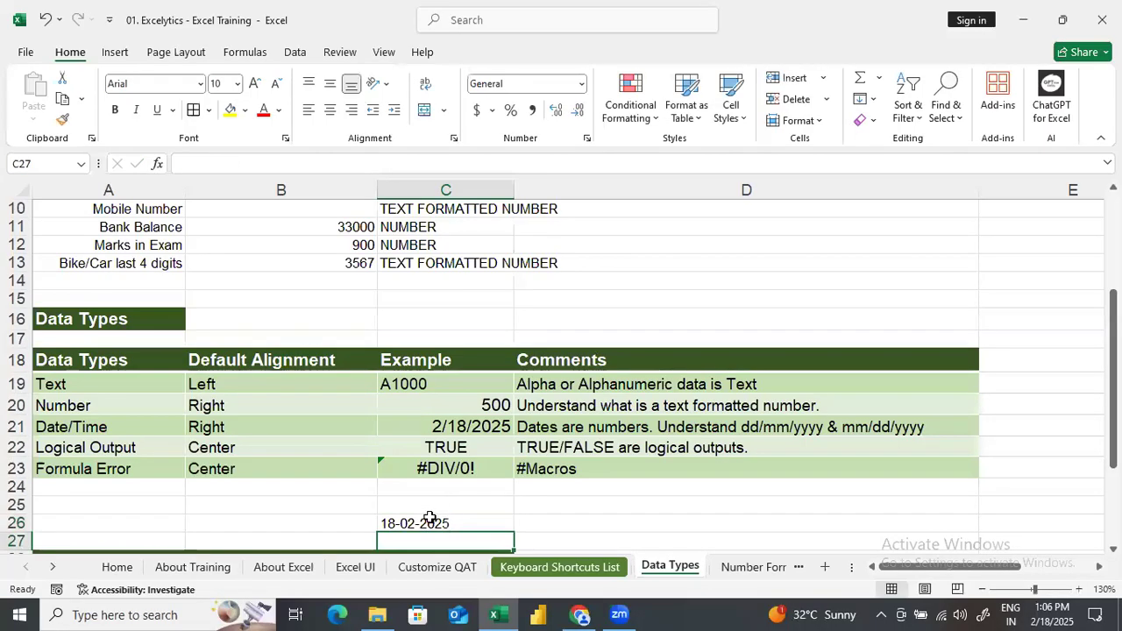
click(430, 521)
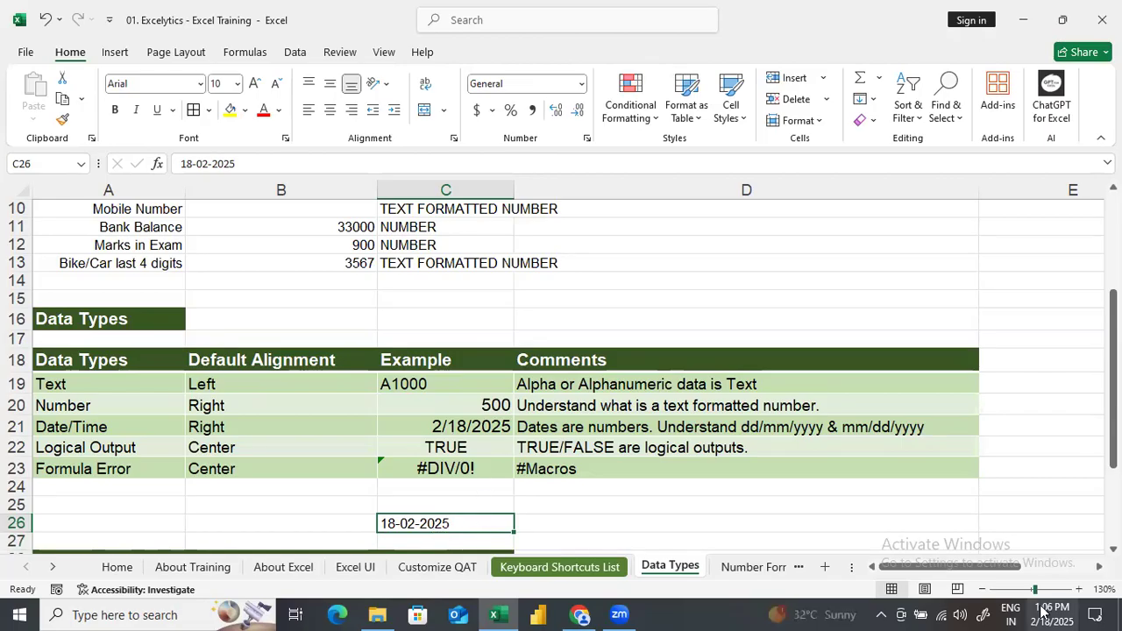
Step: Enter the date 02-02-25 in cell C25, above the 18-02-2025 entry, and reselect that cell
mouse_move(1032, 612)
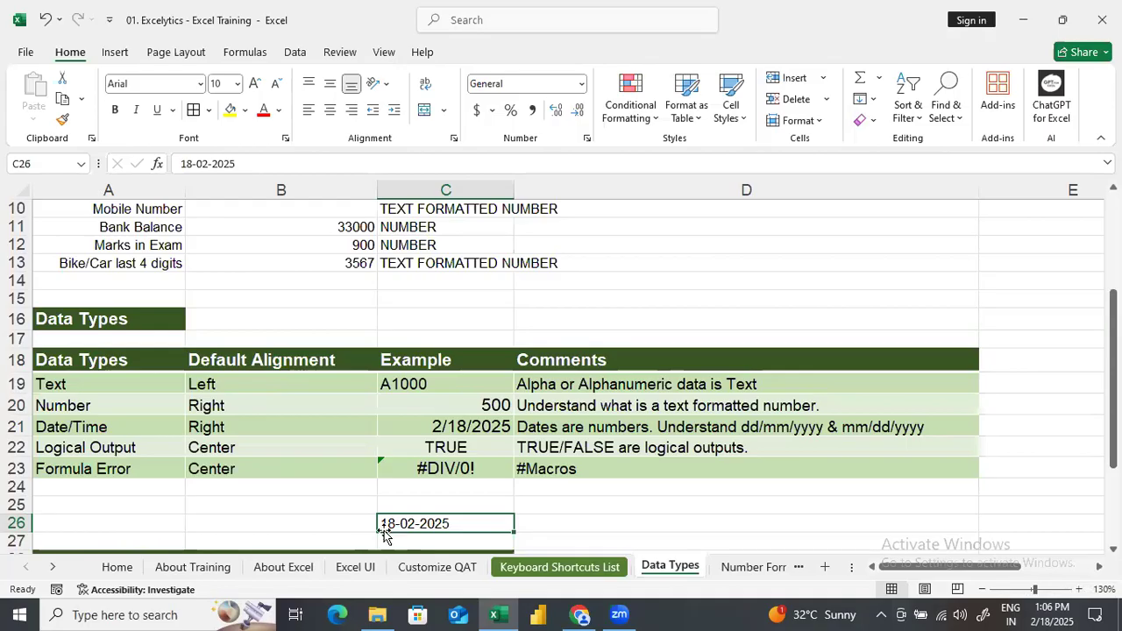
click(433, 500)
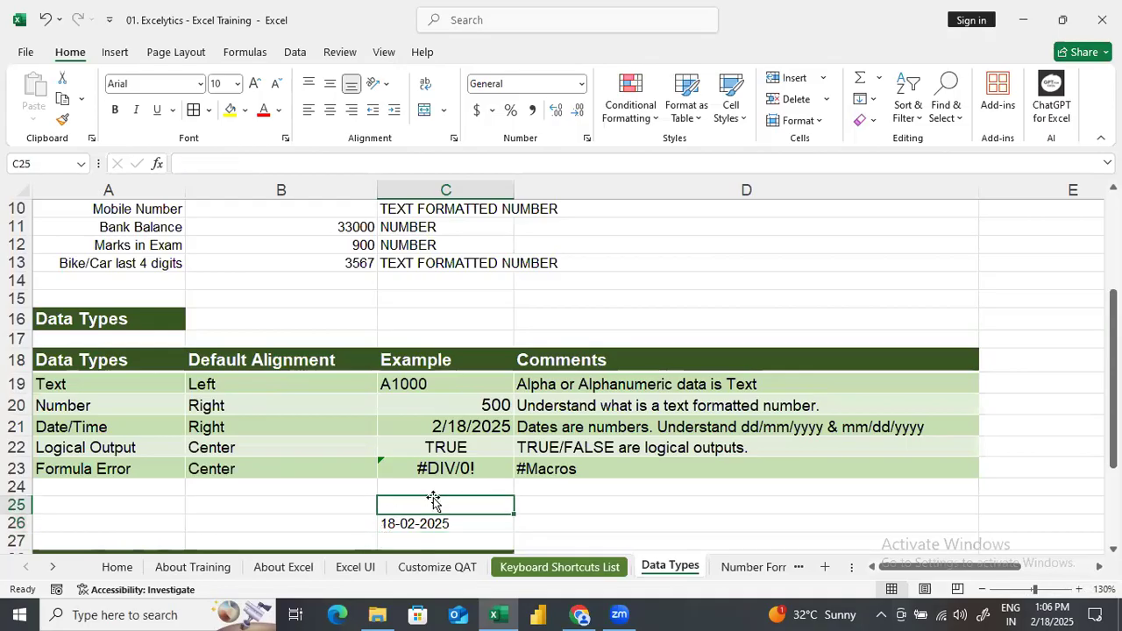
text(0)
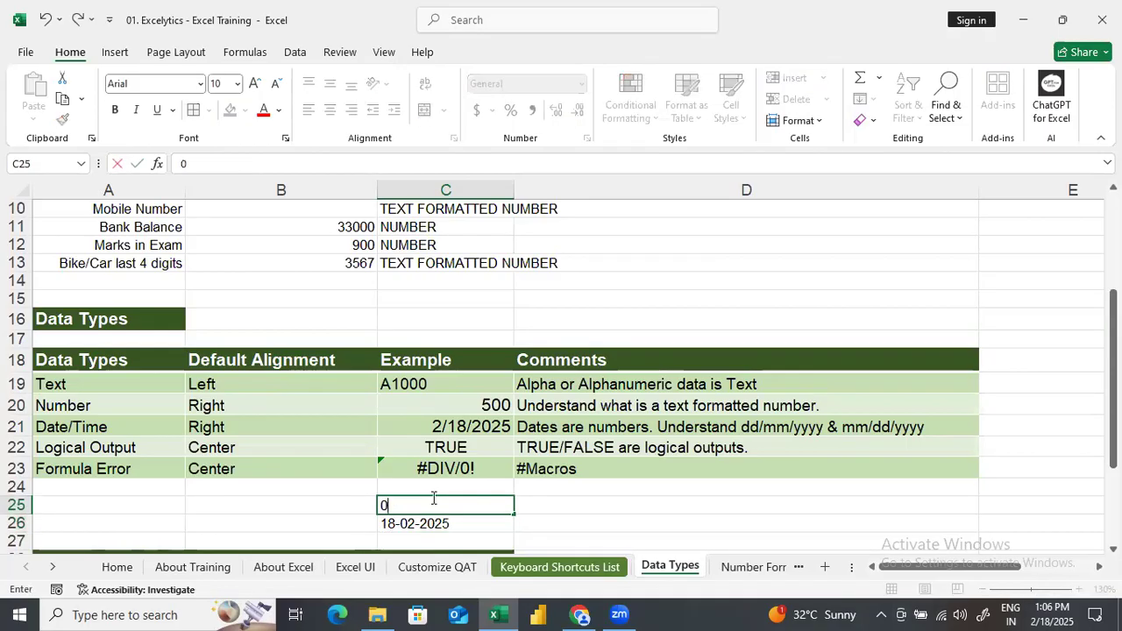
text(2-02-25)
key(Return)
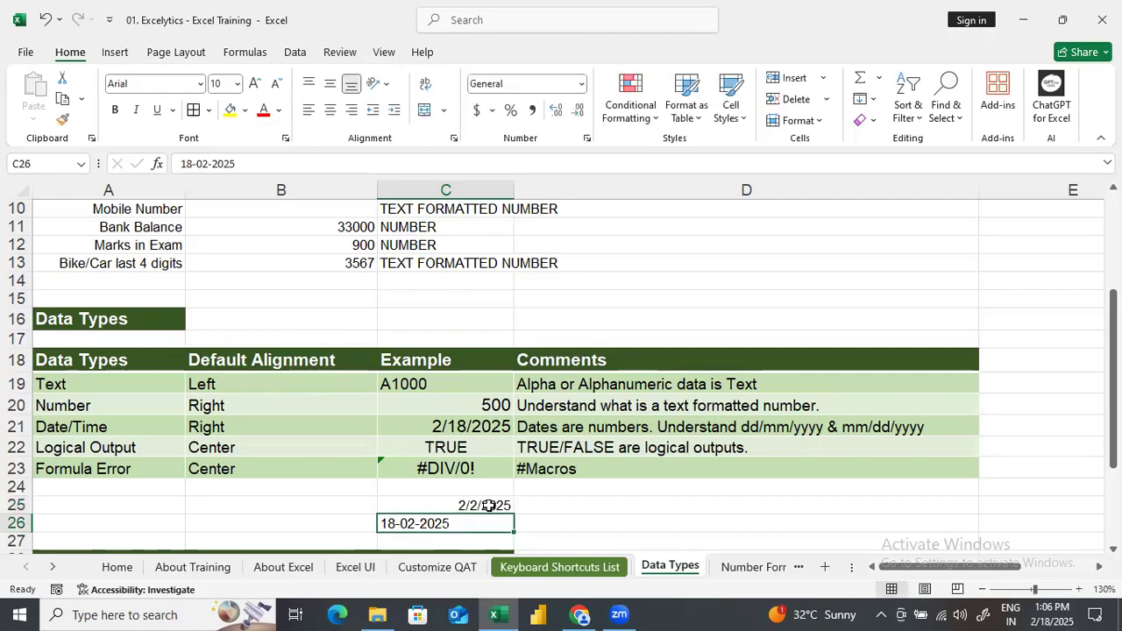
click(488, 505)
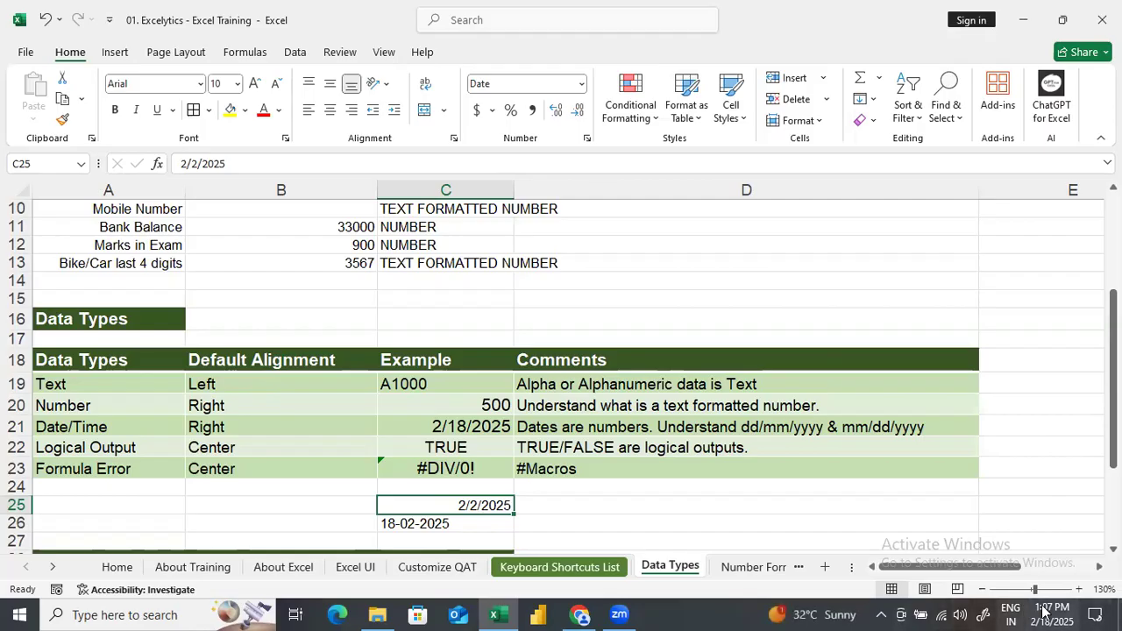
mouse_move(1044, 612)
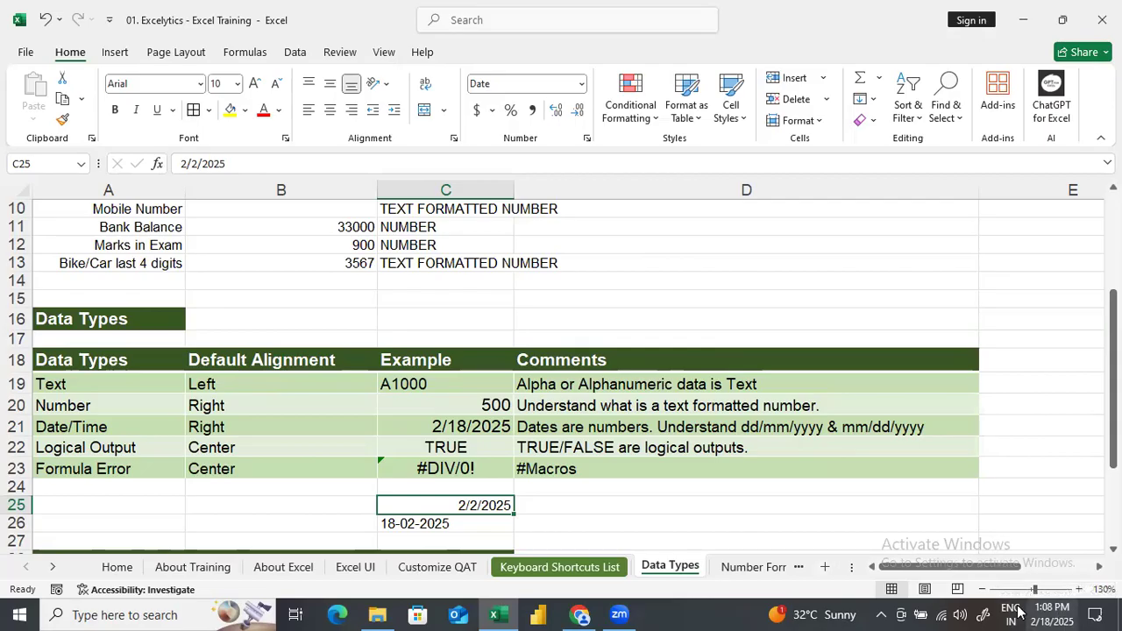
click(710, 283)
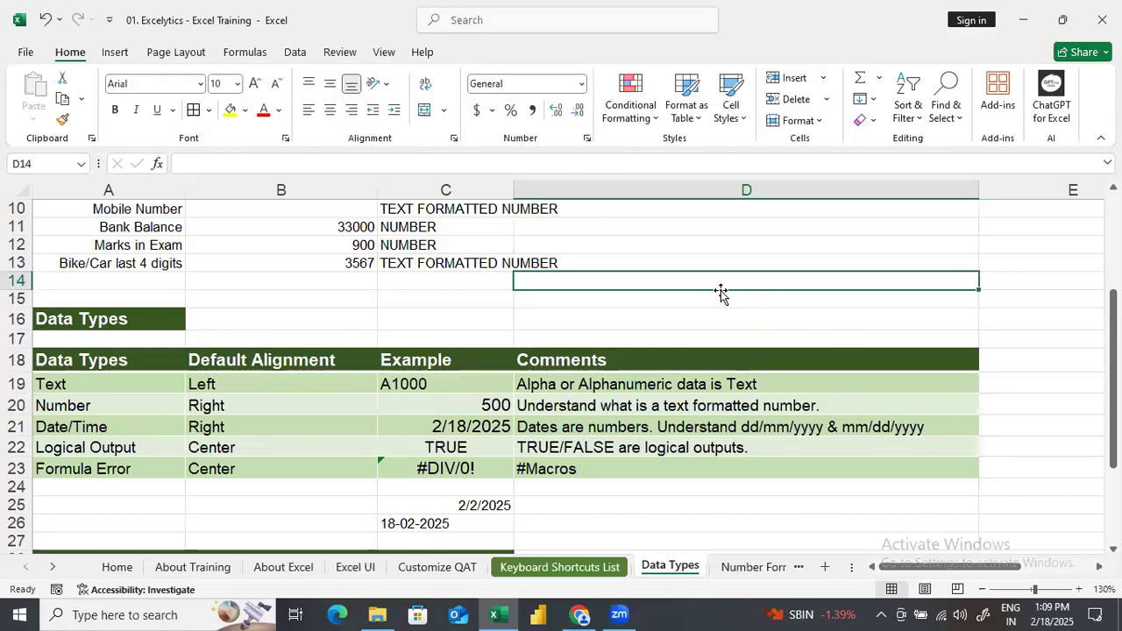
click(627, 300)
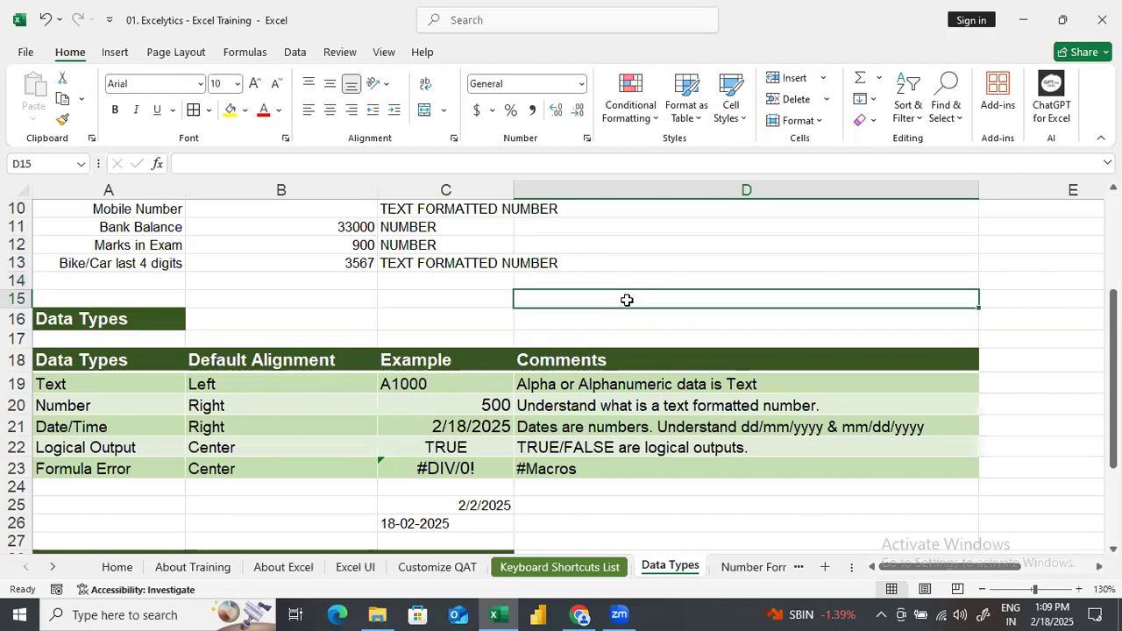
Step: Clear the contents of the two date entries in C25:C26 below the Data Types table
click(407, 525)
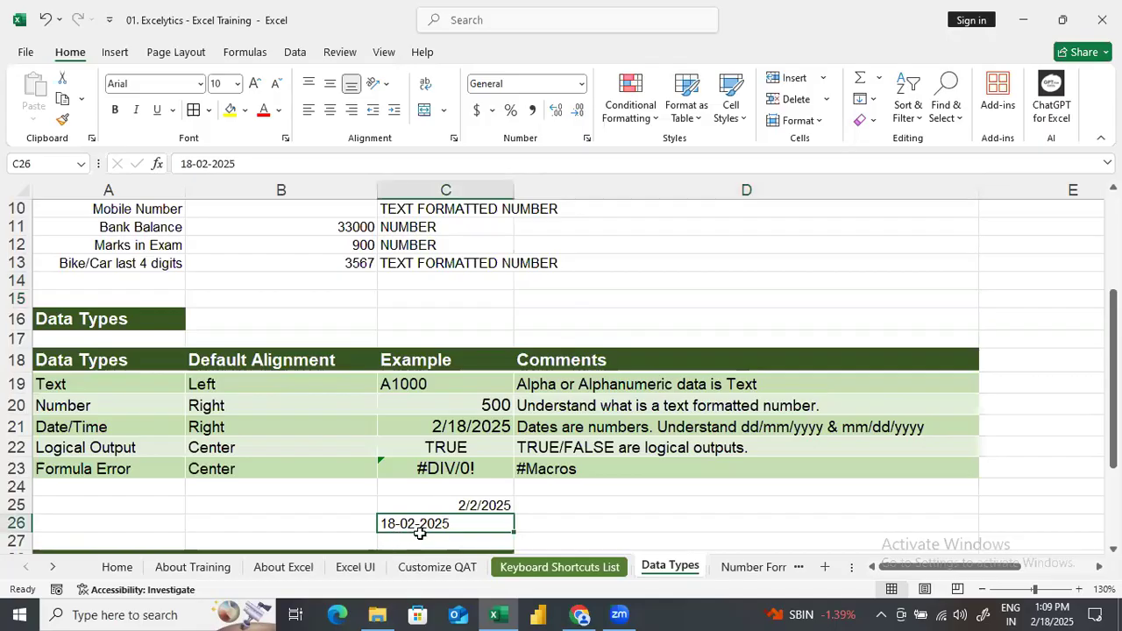
click(433, 509)
shift+click(430, 522)
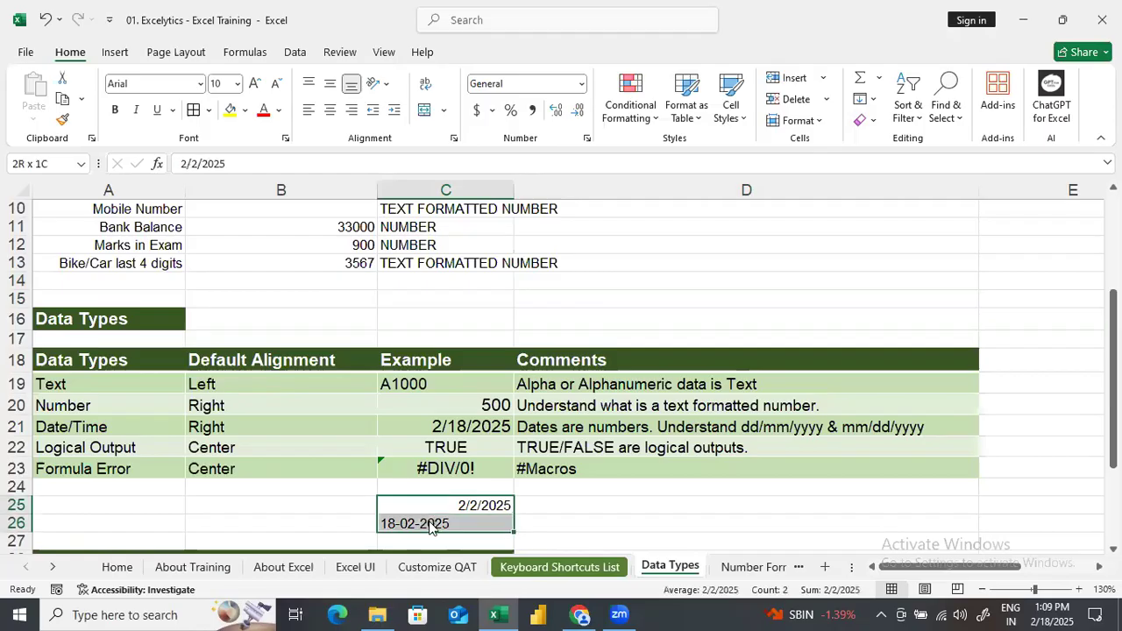
right_click(432, 524)
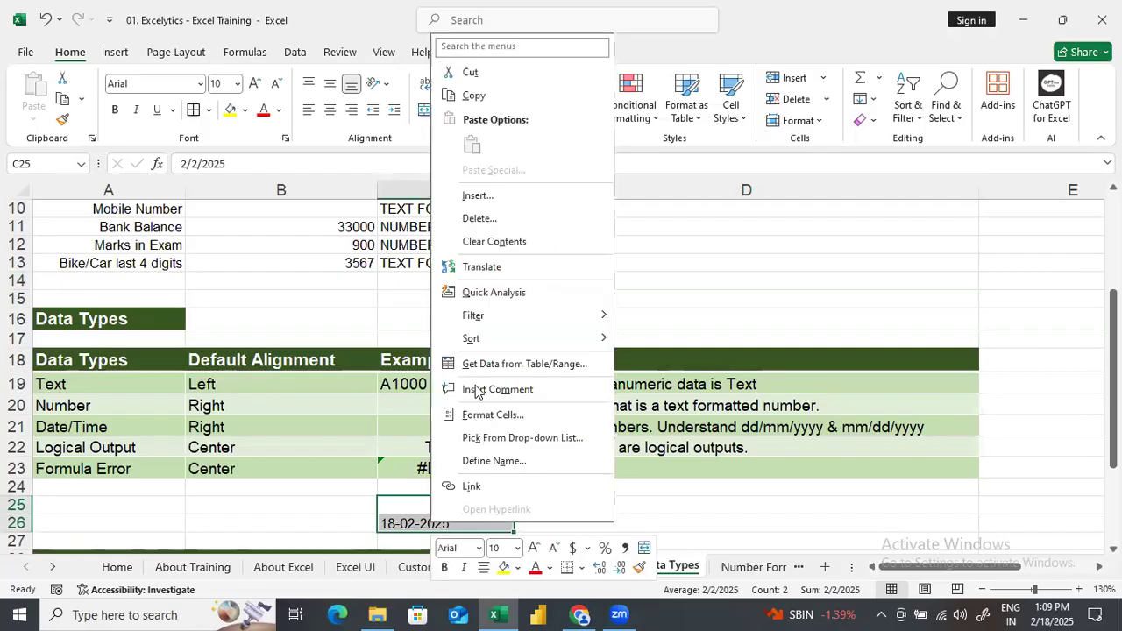
click(484, 242)
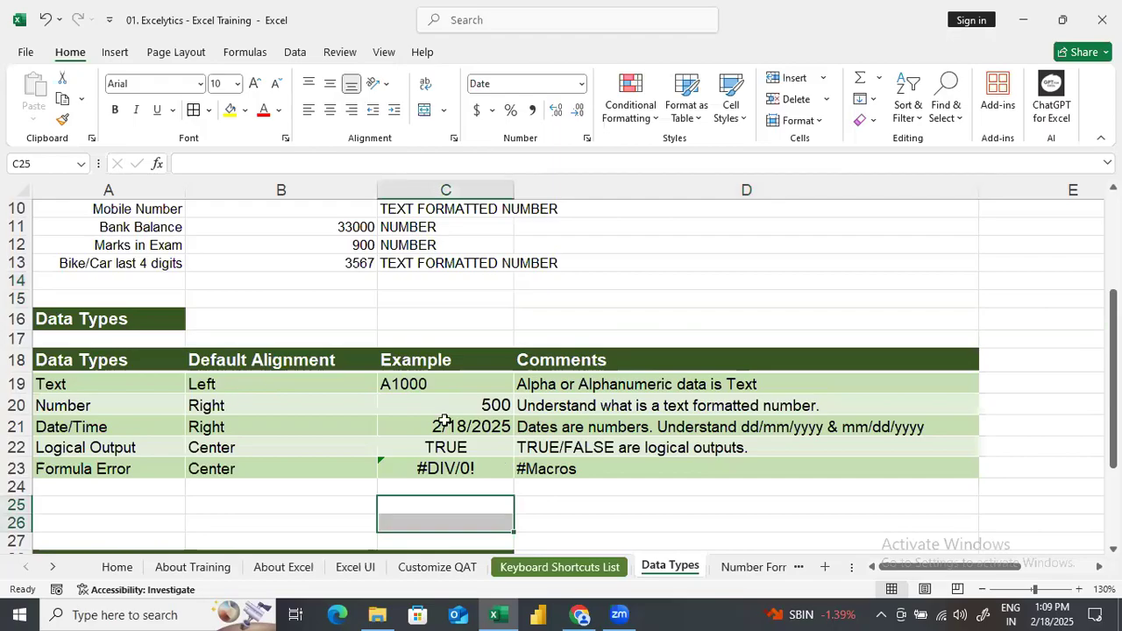
Step: Replace the Date/Time example in C21 with the current time, 1:10 PM, reselect the cell and empty it
click(444, 421)
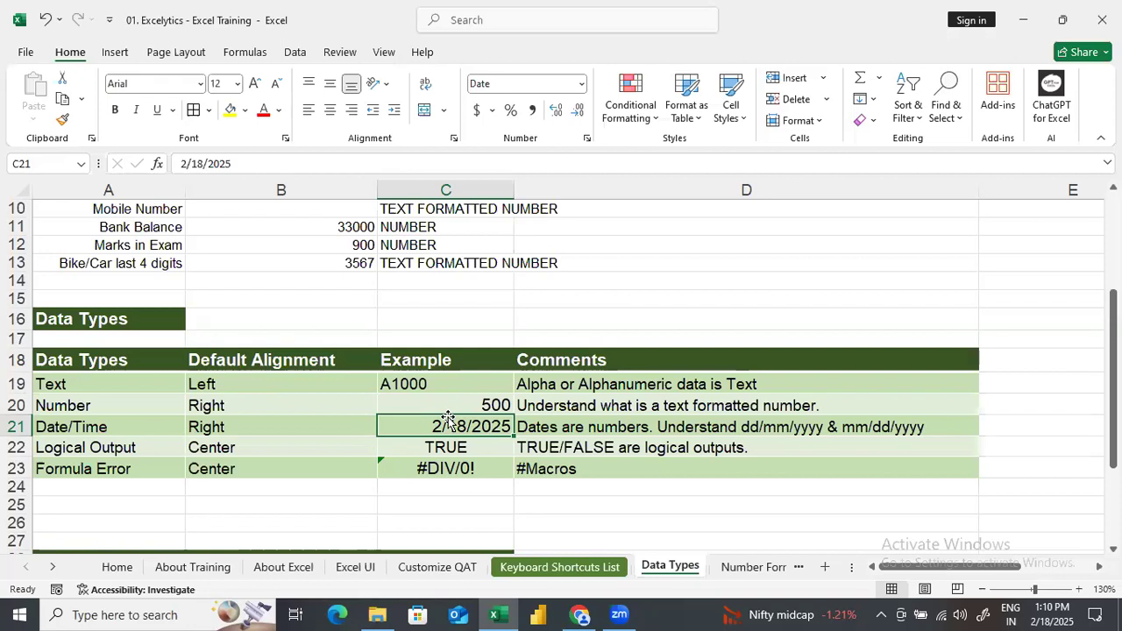
key(BackSpace)
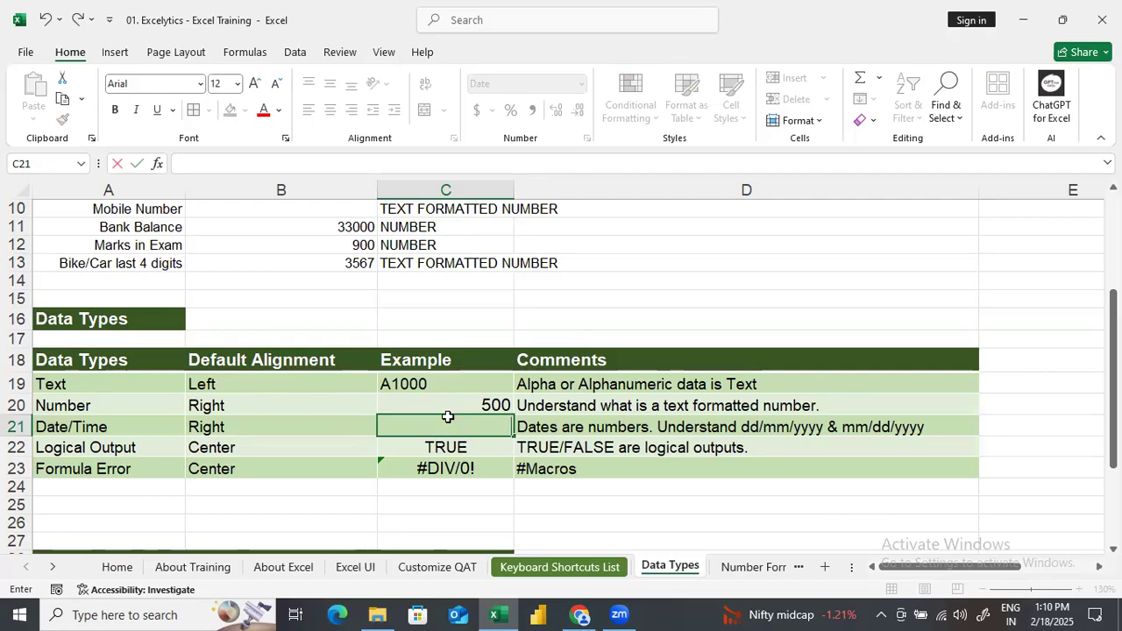
key(ctrl+shift+semicolon)
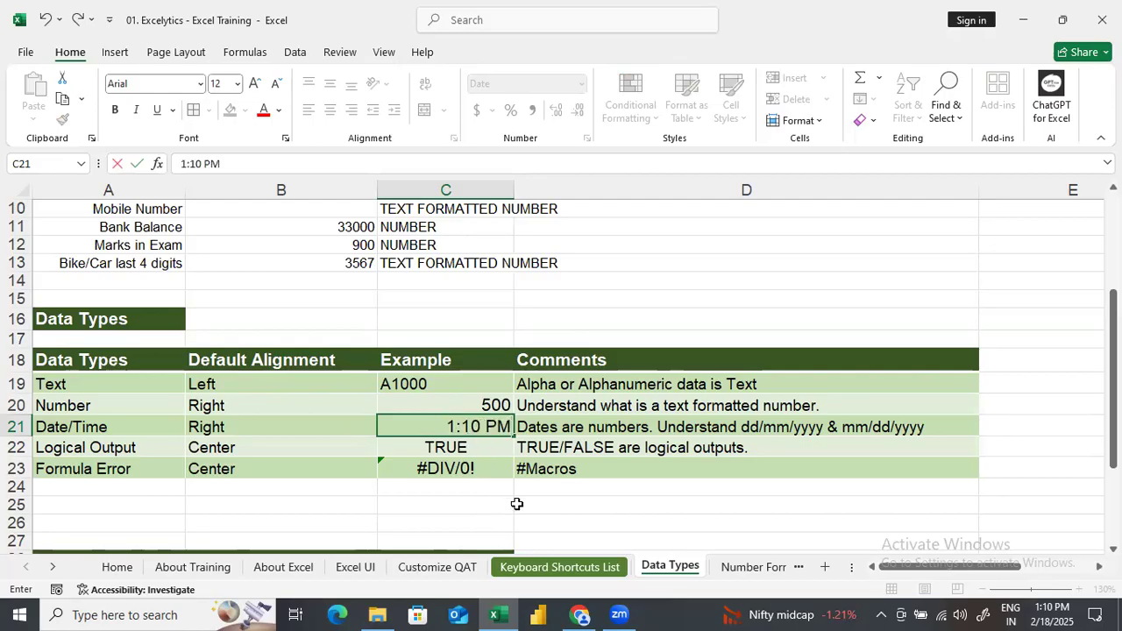
key(Return)
key(Return)
key(Return)
key(Return)
key(Return)
key(Up)
key(Up)
key(Up)
key(Up)
key(Up)
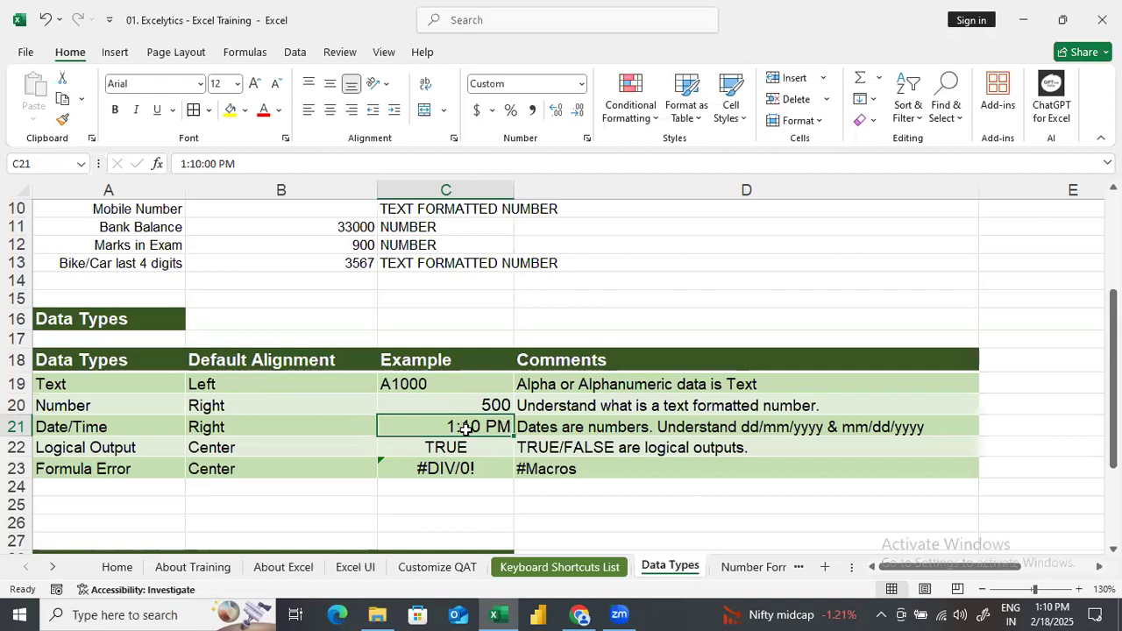
key(BackSpace)
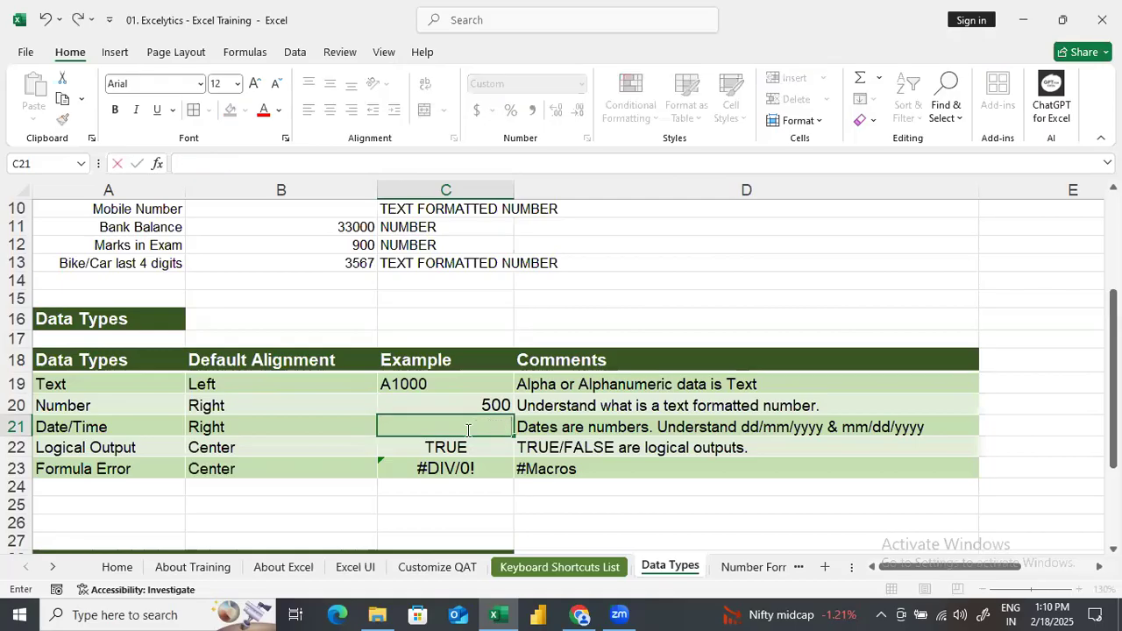
Step: Enter the logical values TRUE in C26 and FALSE in C27 below the Data Types table
click(489, 517)
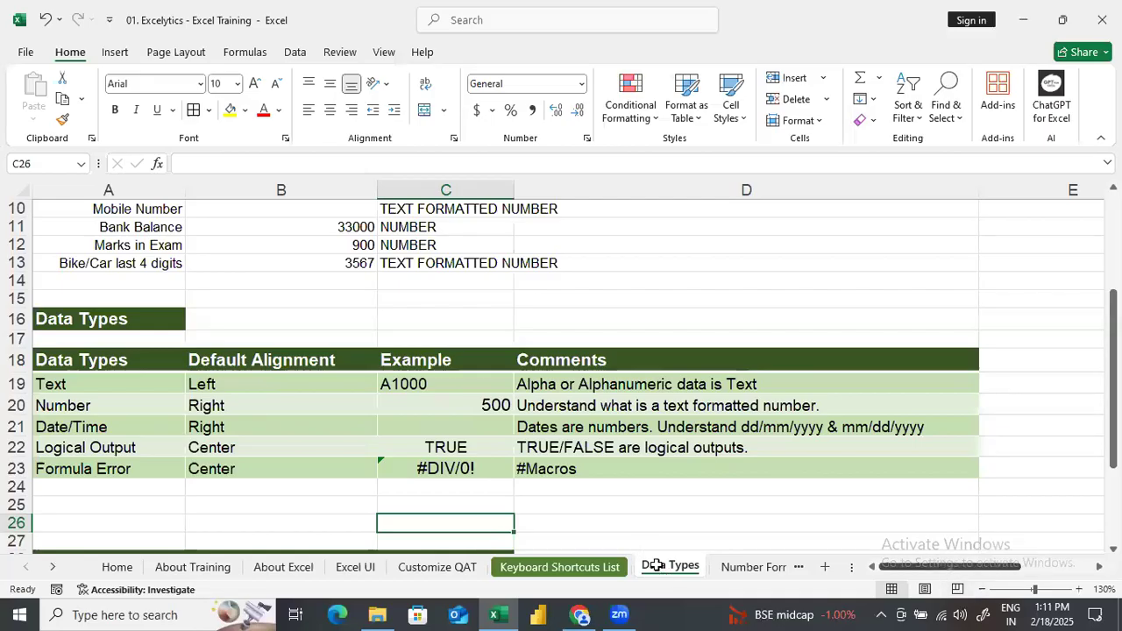
scroll(439, 466, down, 1)
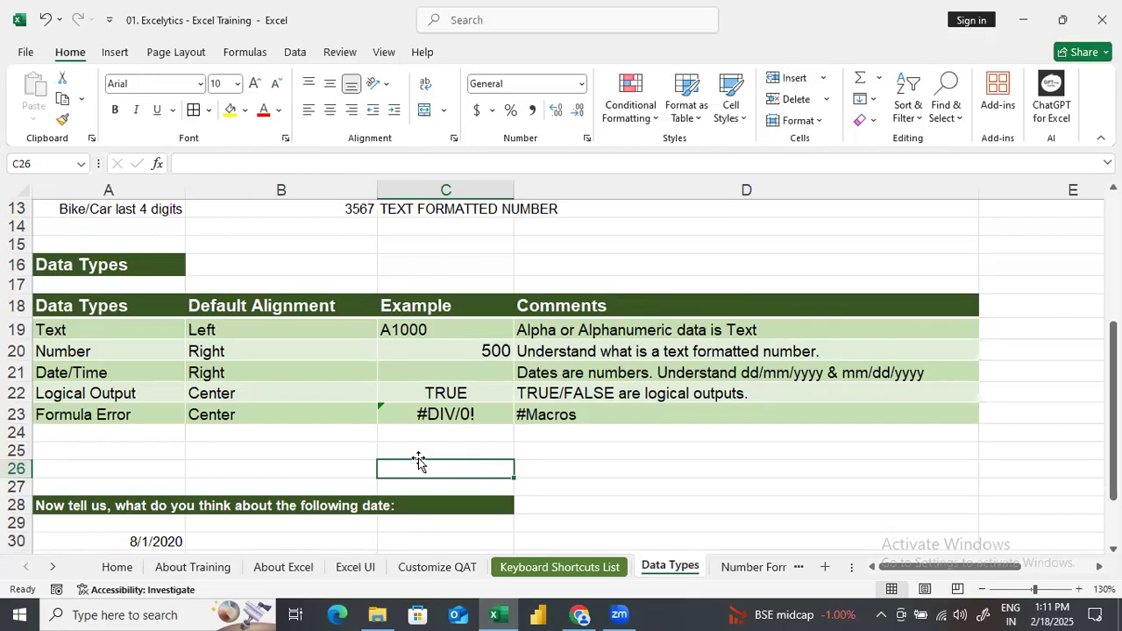
text(TRUE)
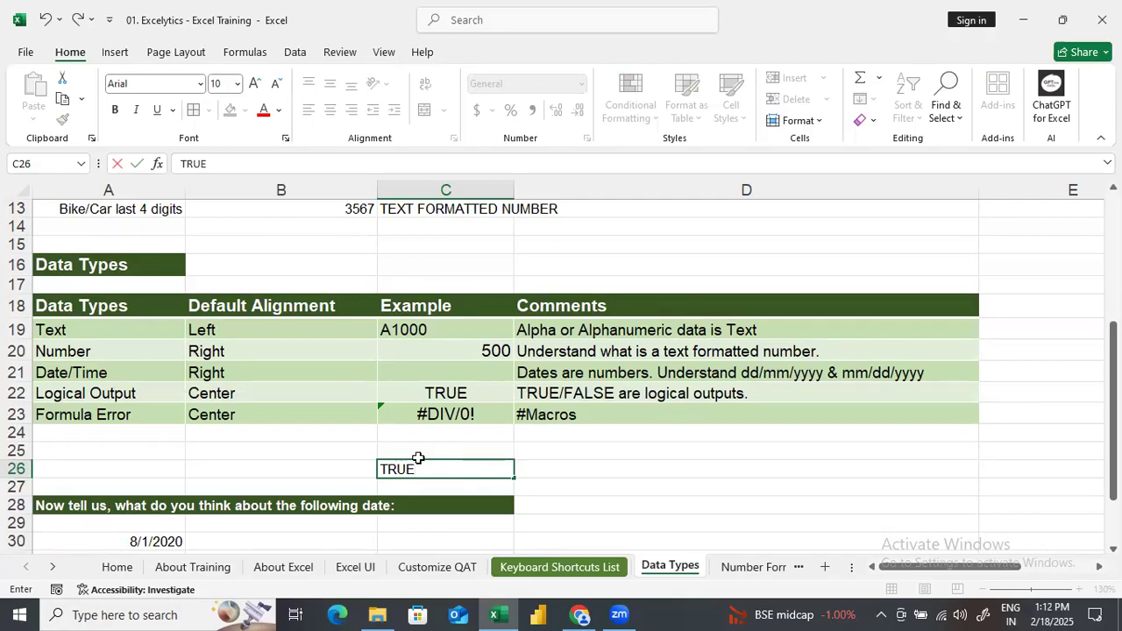
key(Return)
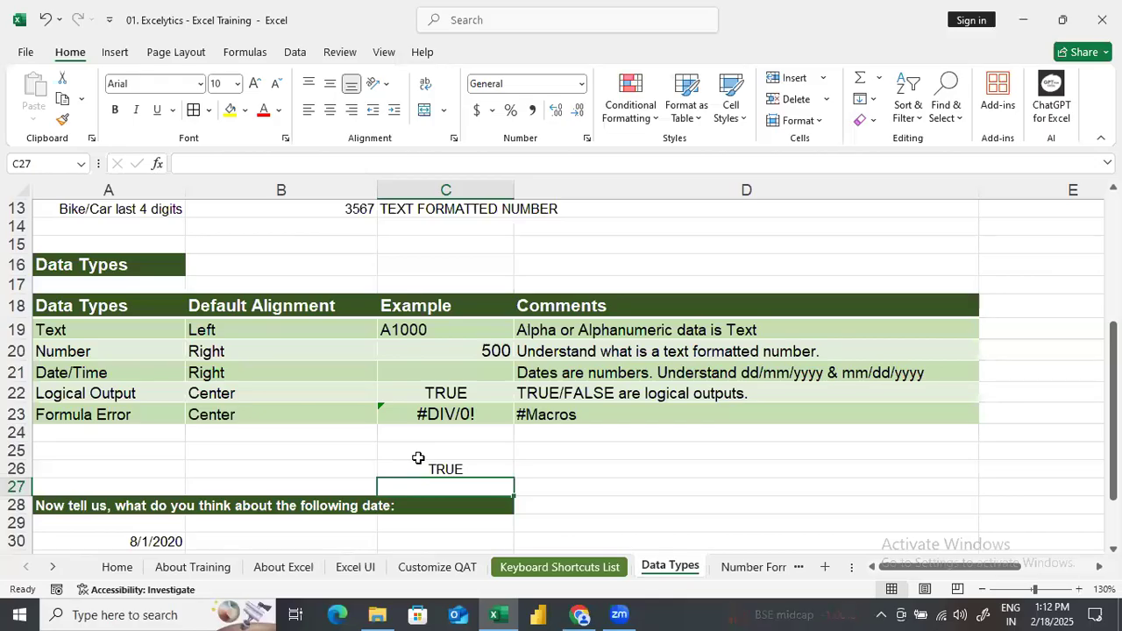
text(FALSE)
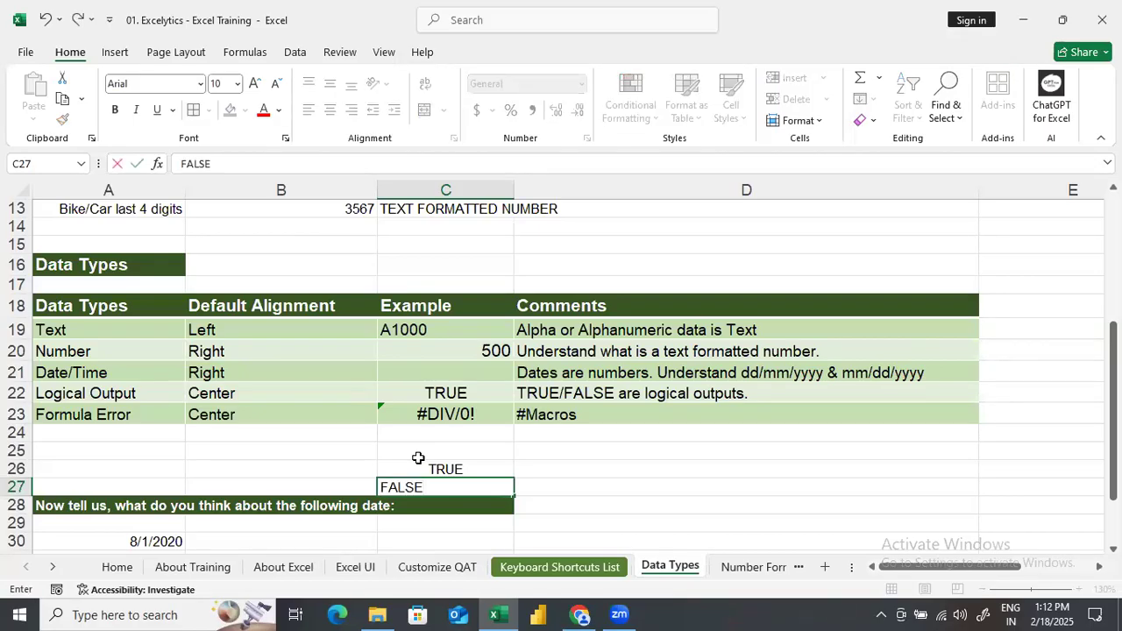
key(Return)
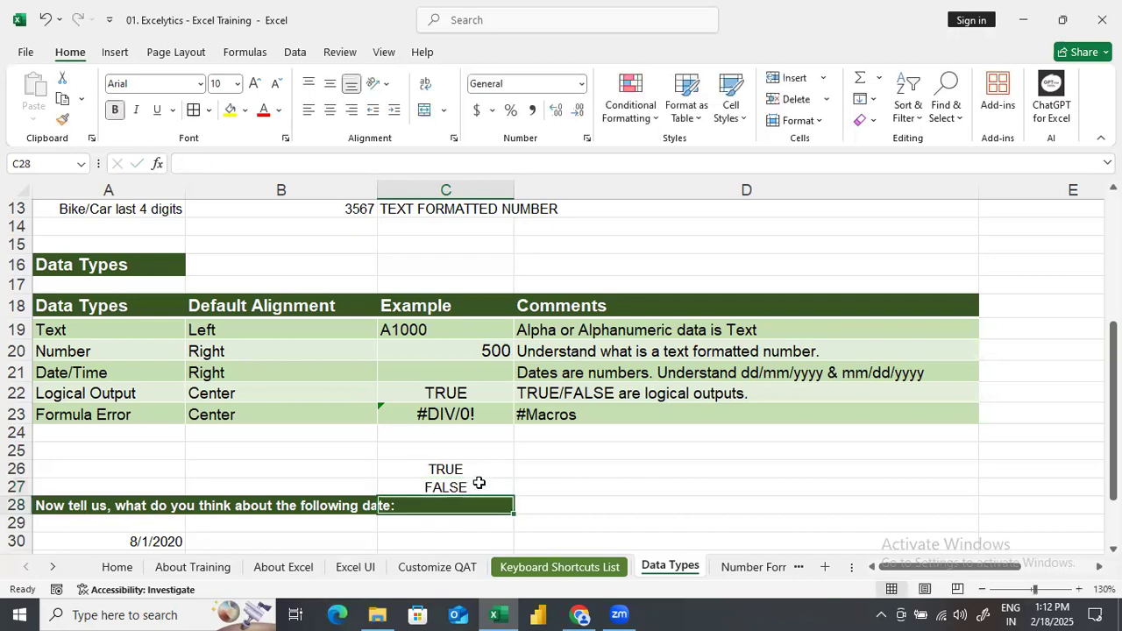
Step: Try left and right alignment on the TRUE and FALSE entries in C26:C27, and restore their default alignment
drag(478, 470, 481, 483)
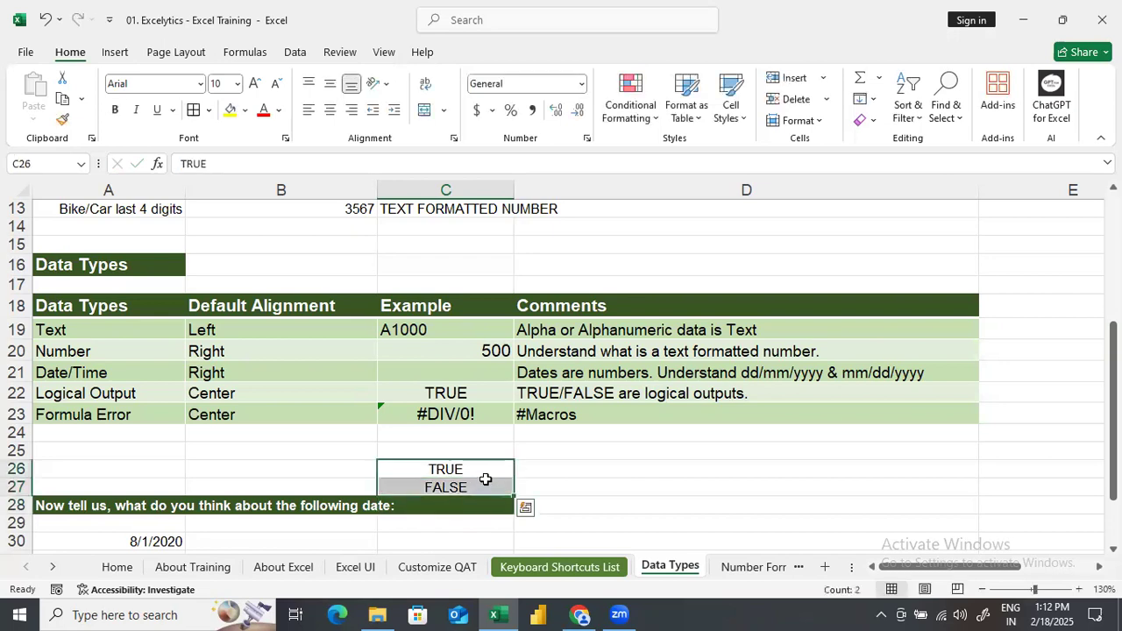
click(308, 114)
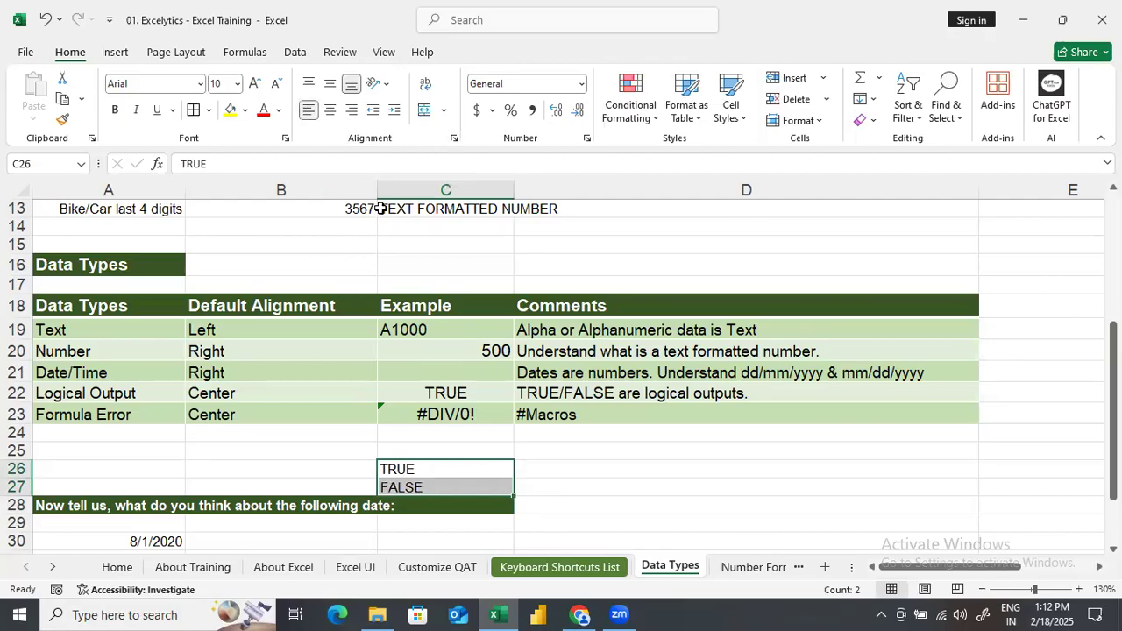
click(313, 113)
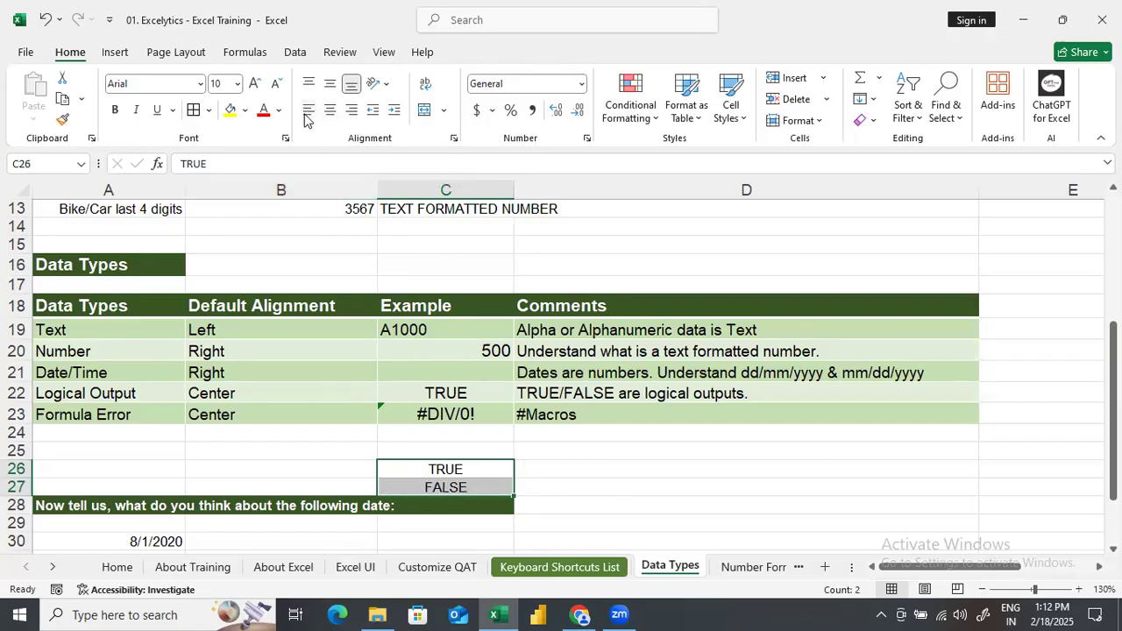
click(308, 112)
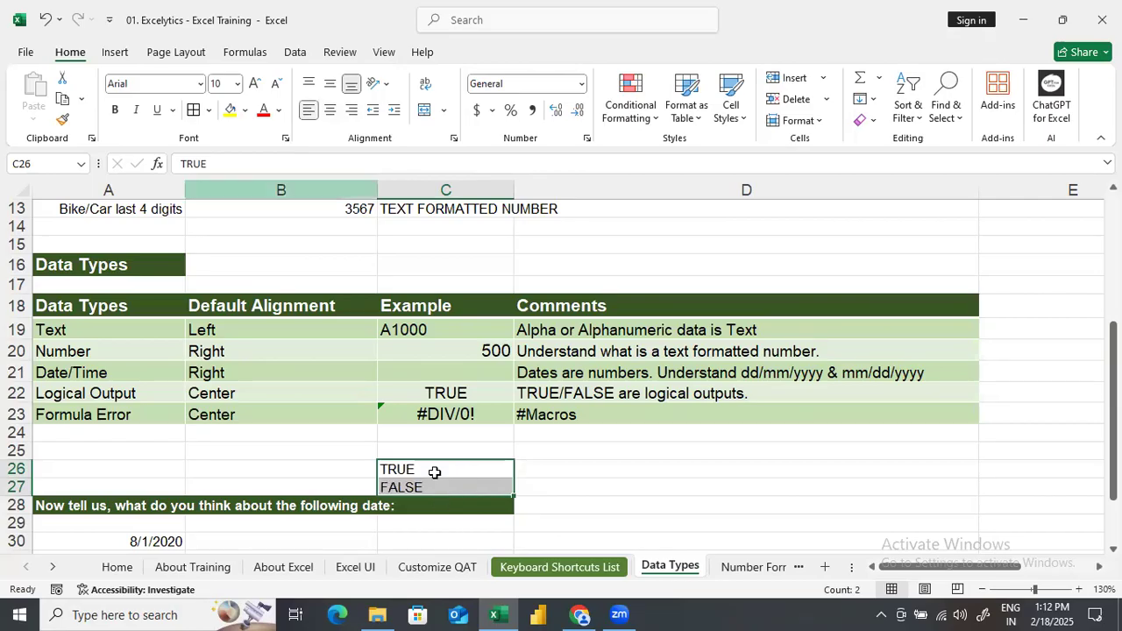
click(351, 119)
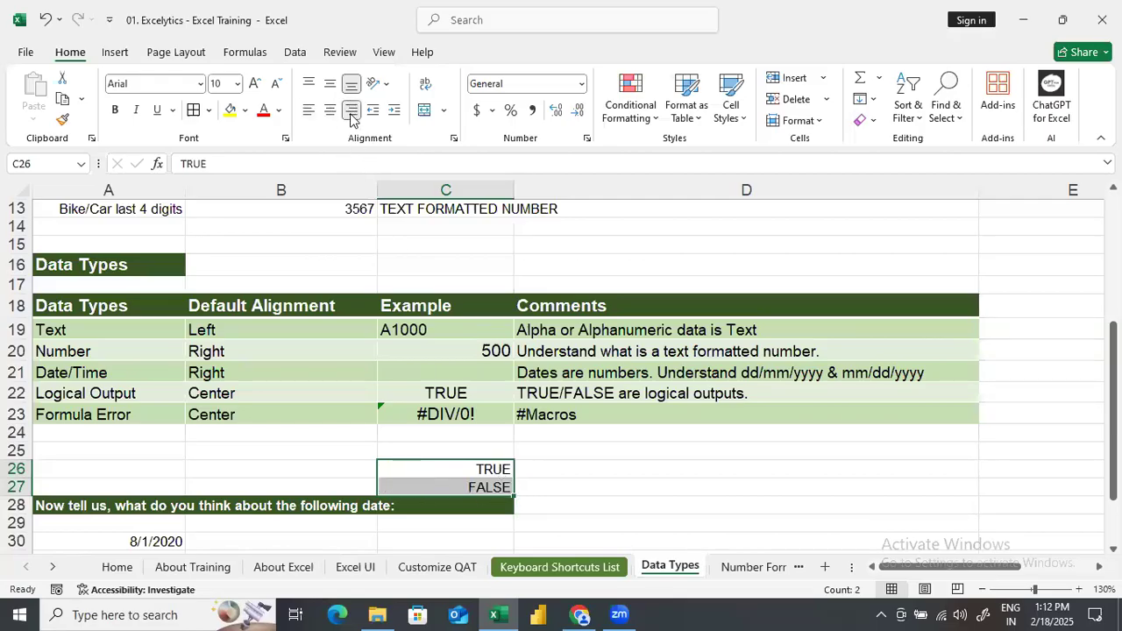
key(ctrl+z)
click(607, 489)
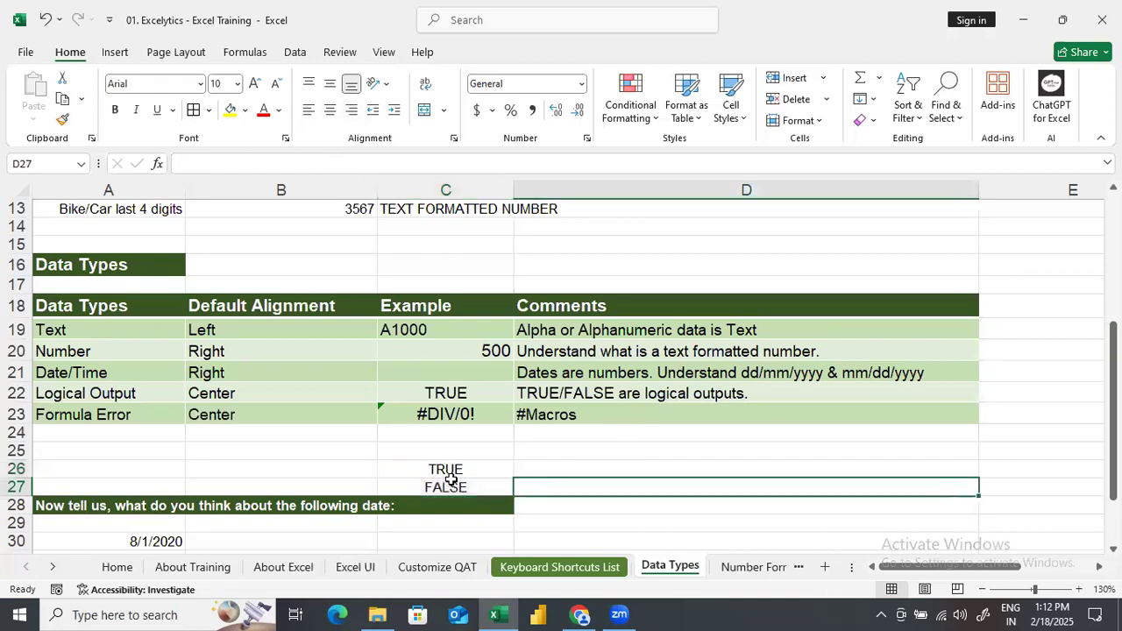
Step: Clear the contents of the TRUE and FALSE entries in C26:C27
drag(447, 472, 447, 488)
key(shift+F10)
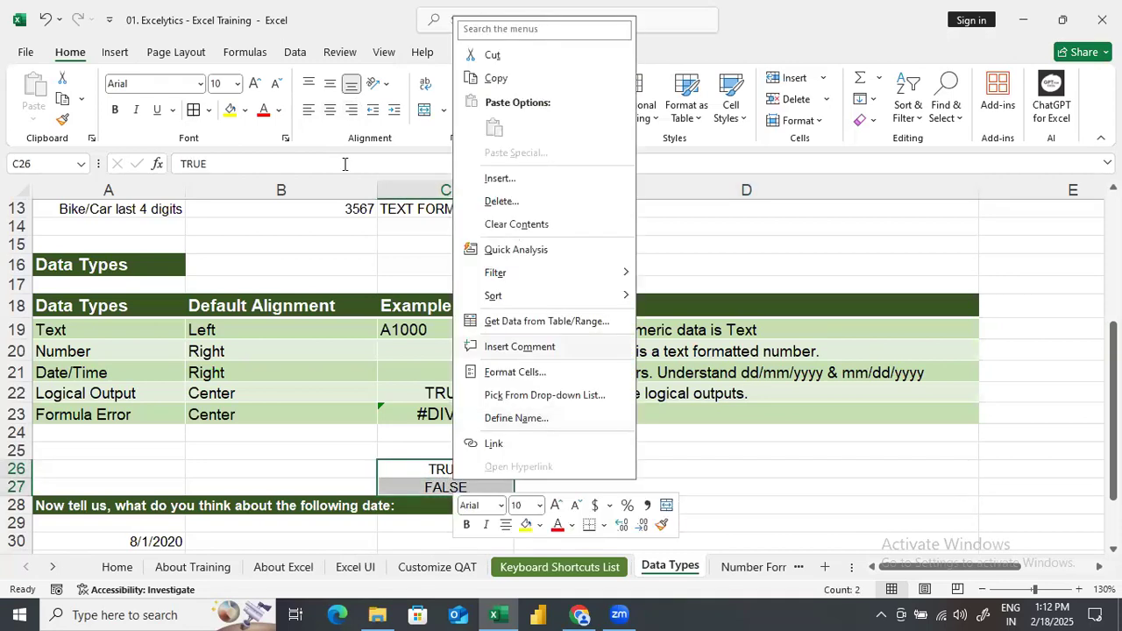
key(n)
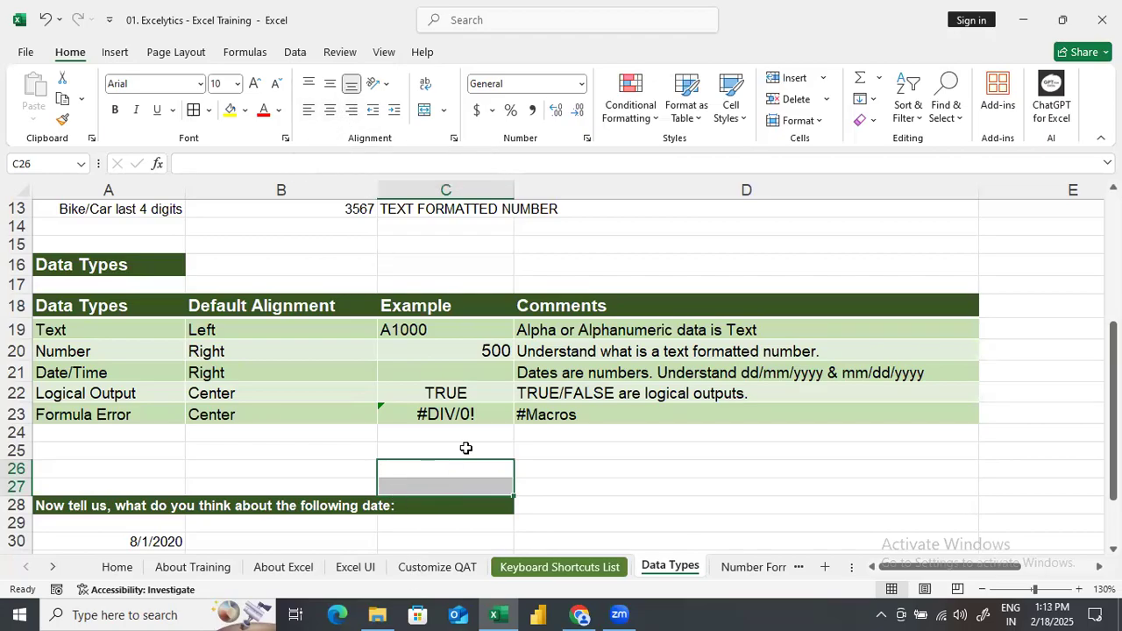
click(570, 453)
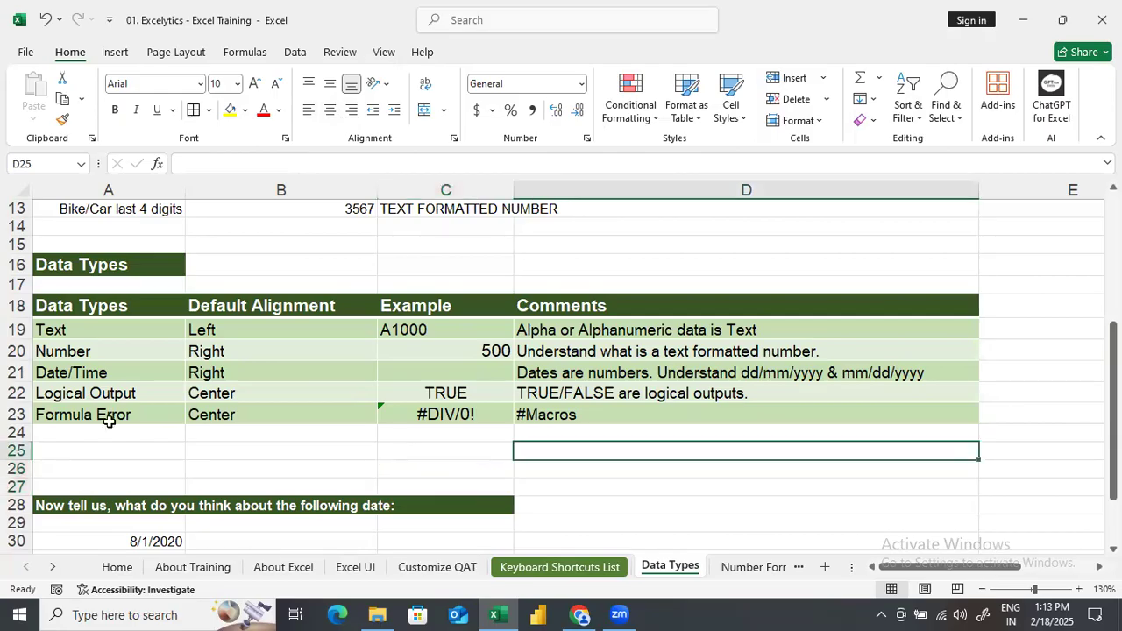
Step: Enter the formula =1/0 in C25 as a formula error demonstration, reselect the cell and delete the formula
click(414, 448)
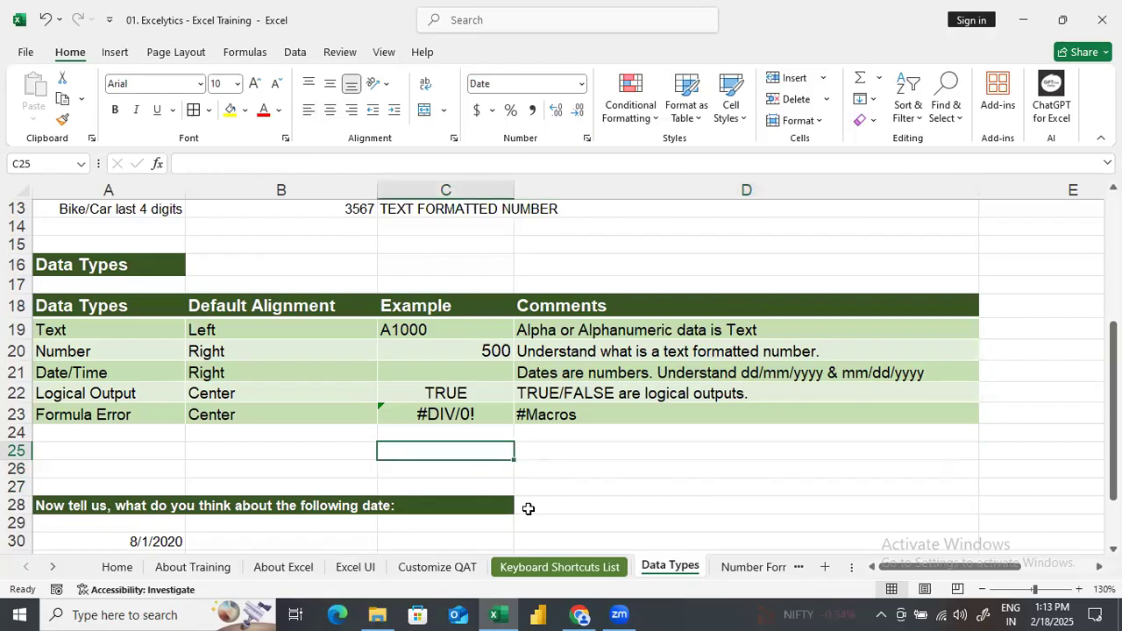
text(=1/0)
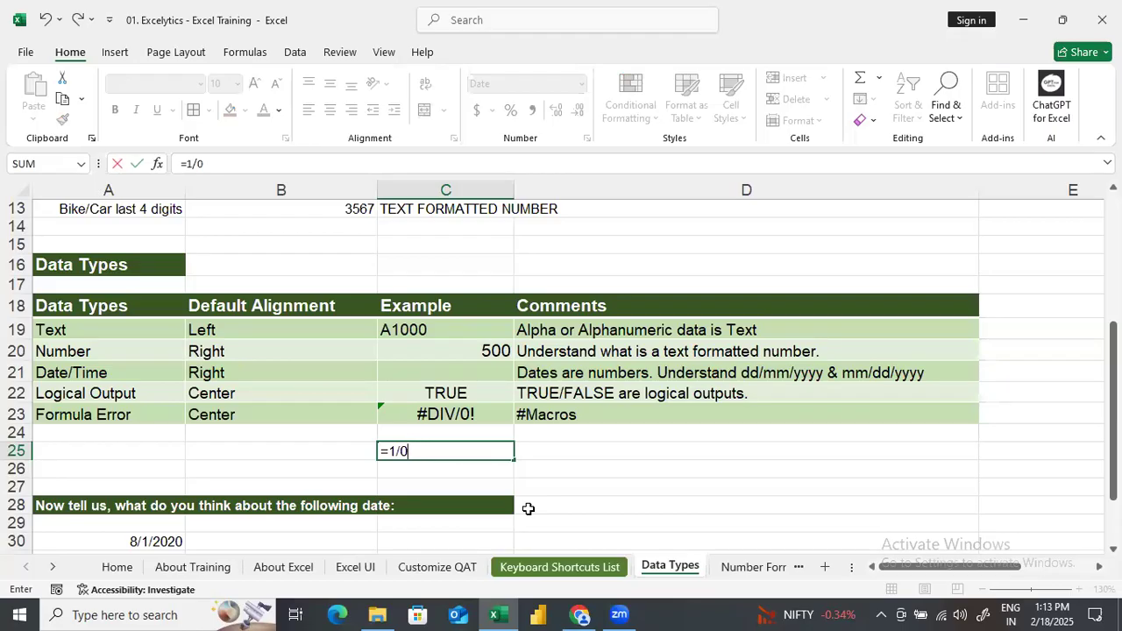
key(Return)
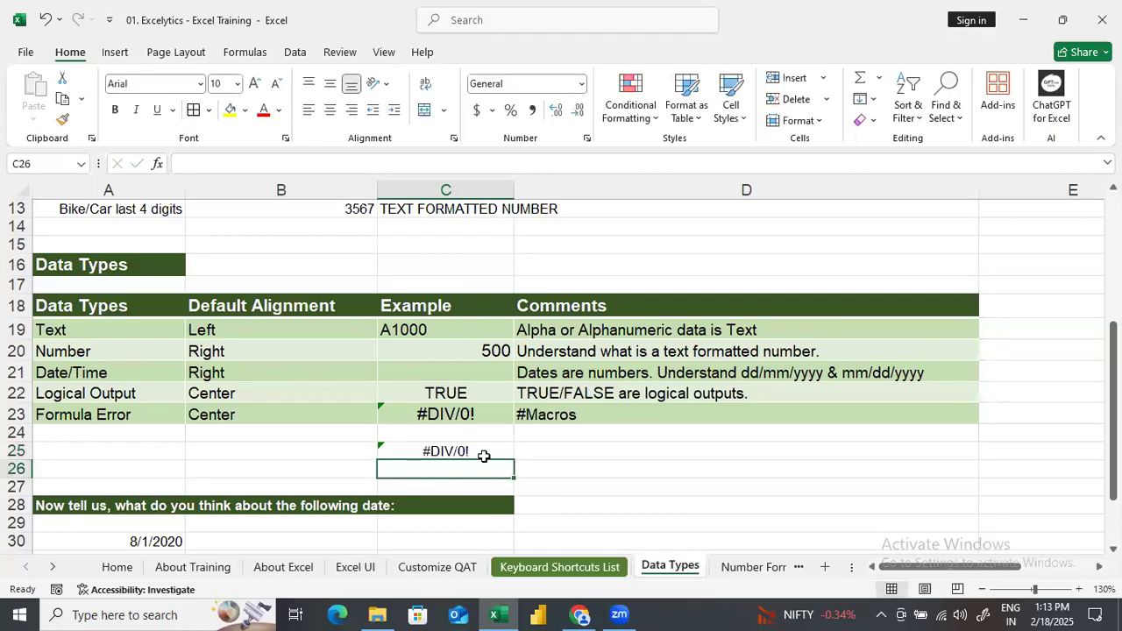
click(484, 452)
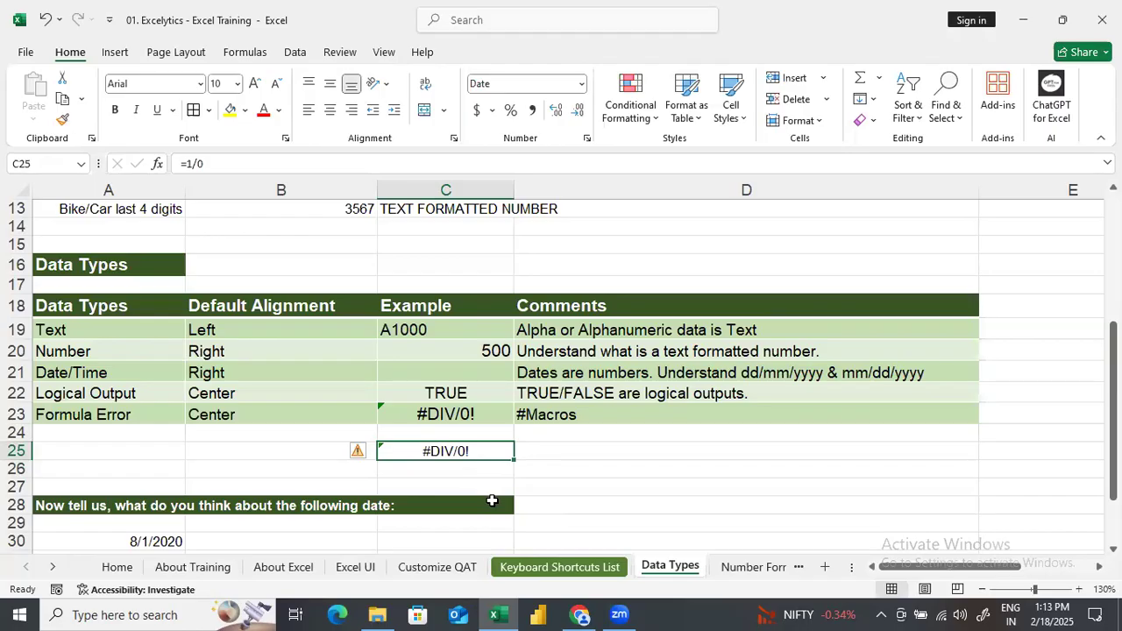
key(BackSpace)
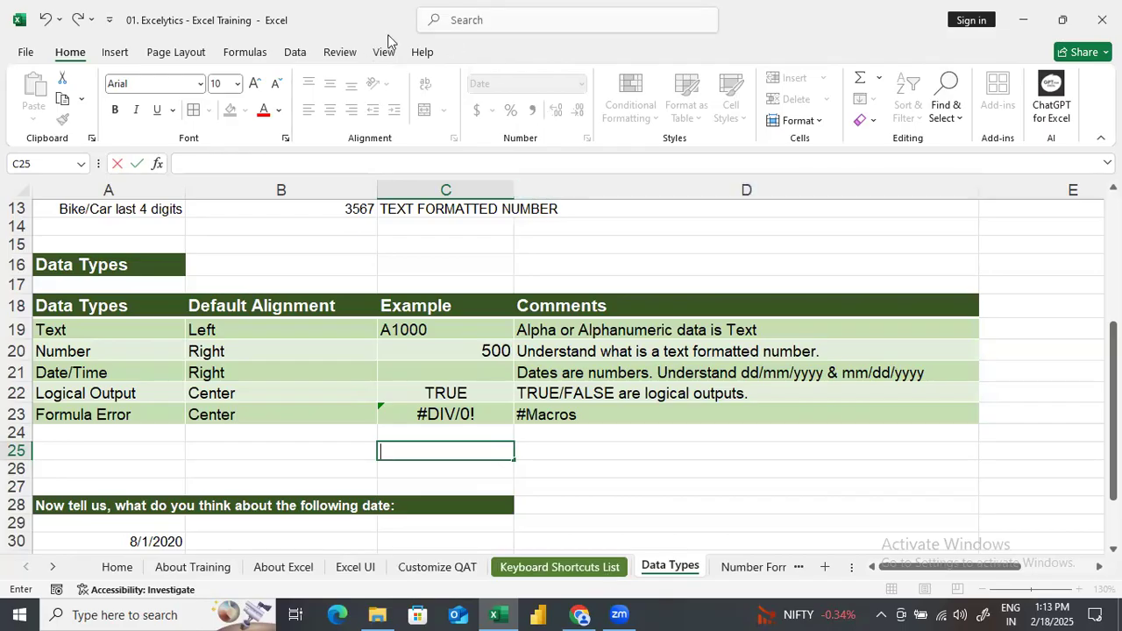
Step: Examine the date question below the Data Types table together with its two answer options
click(496, 84)
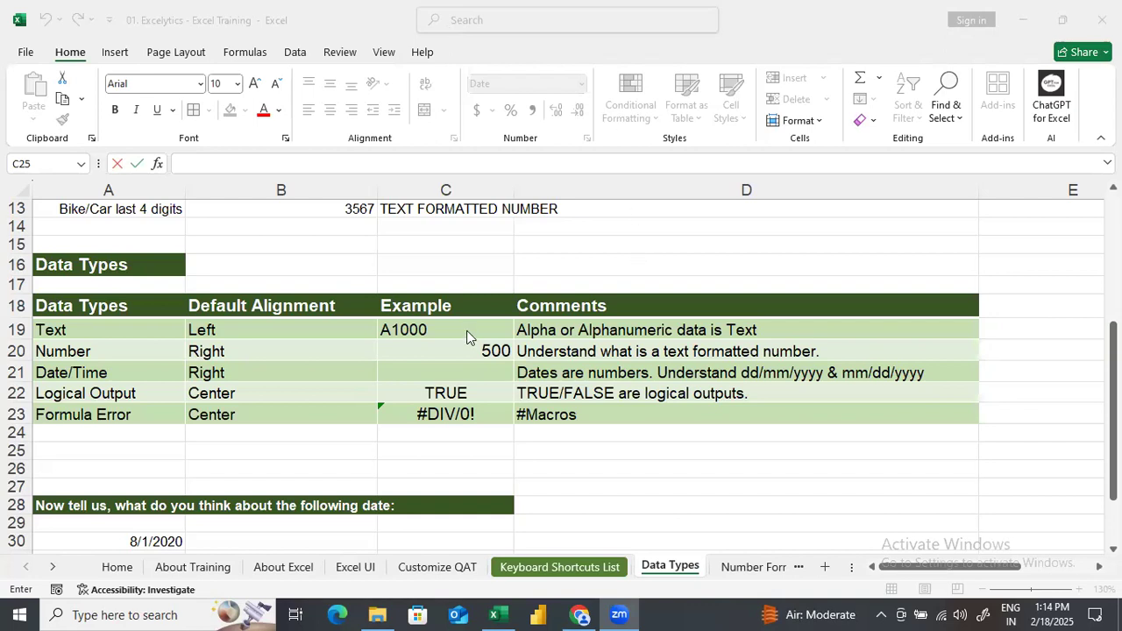
scroll(468, 330, down, 1)
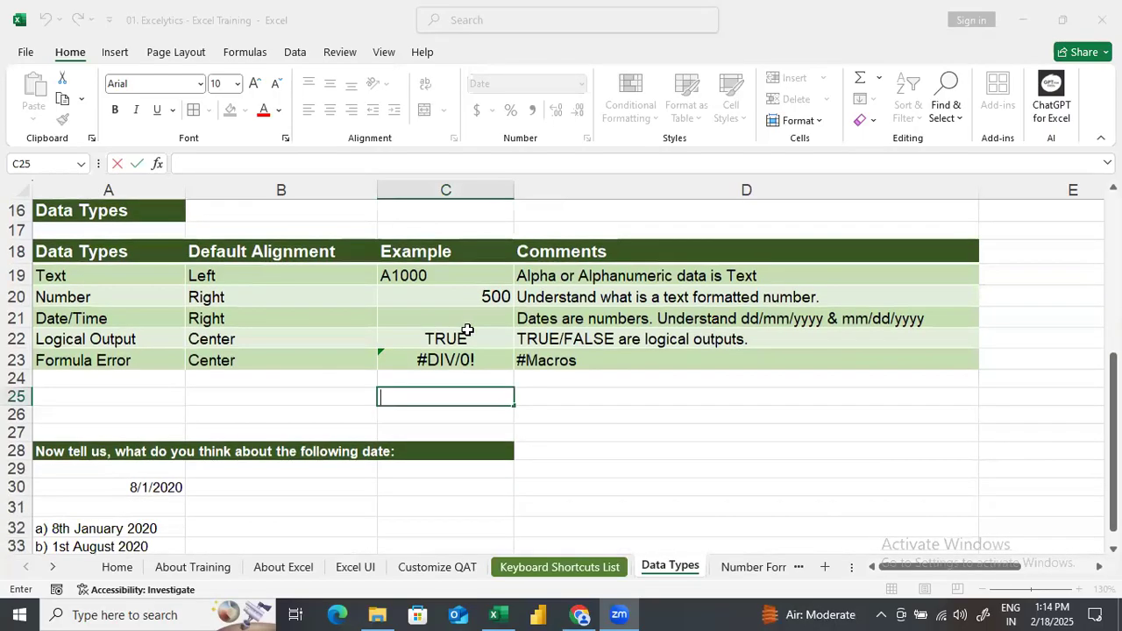
scroll(468, 329, up, 1)
scroll(468, 330, down, 2)
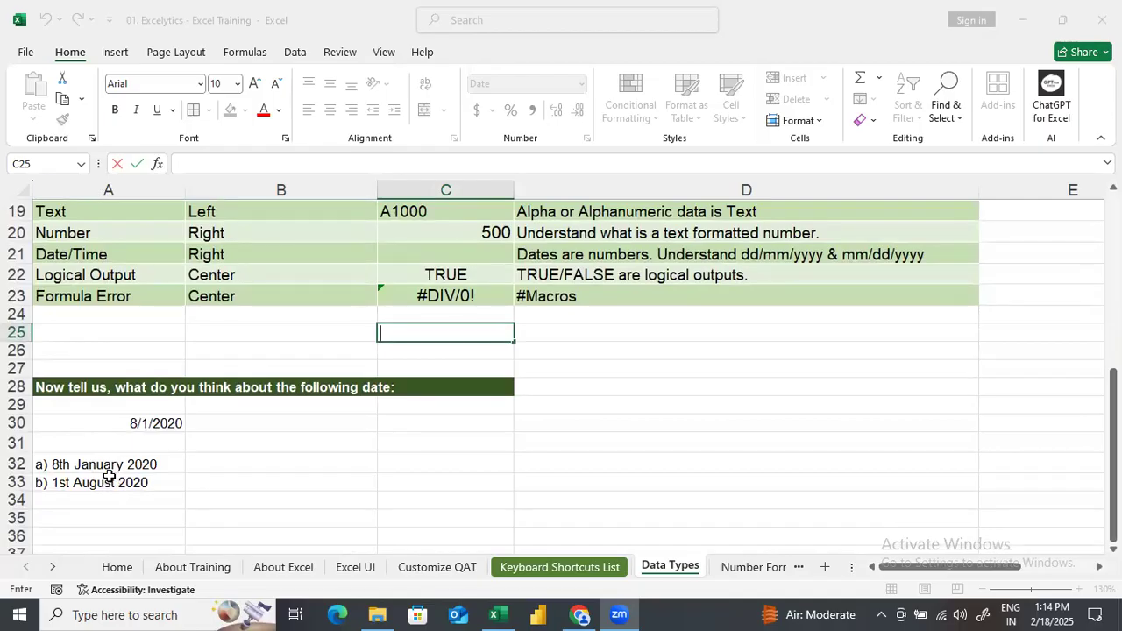
Step: Compare the date in A30 with the two answer options in A32:A33, ending with A30 selected
click(154, 428)
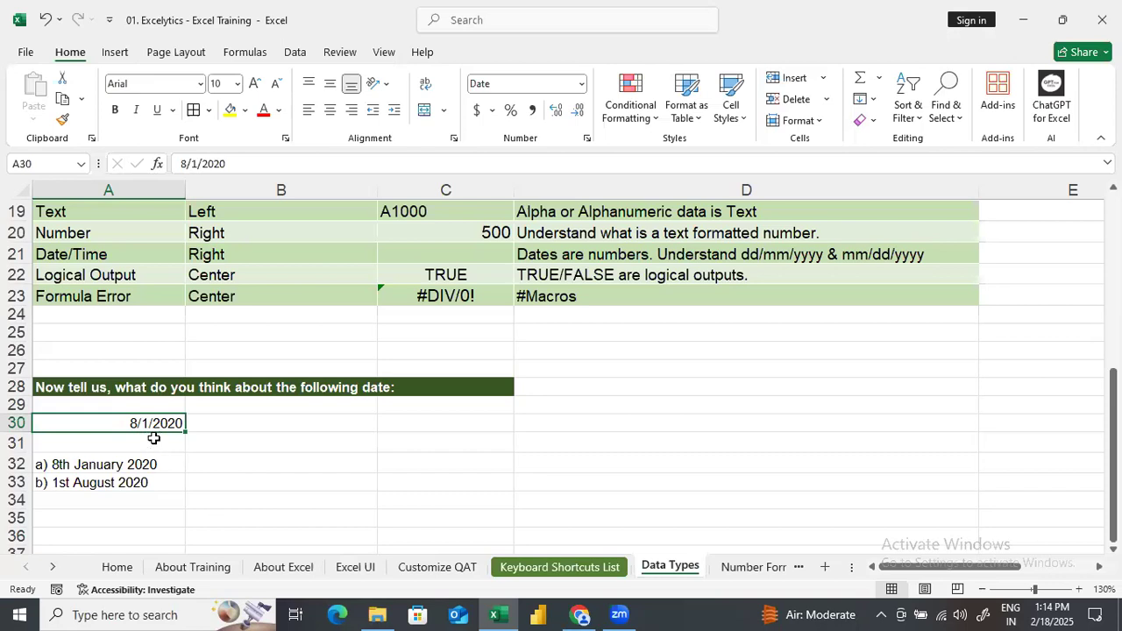
drag(145, 465, 141, 482)
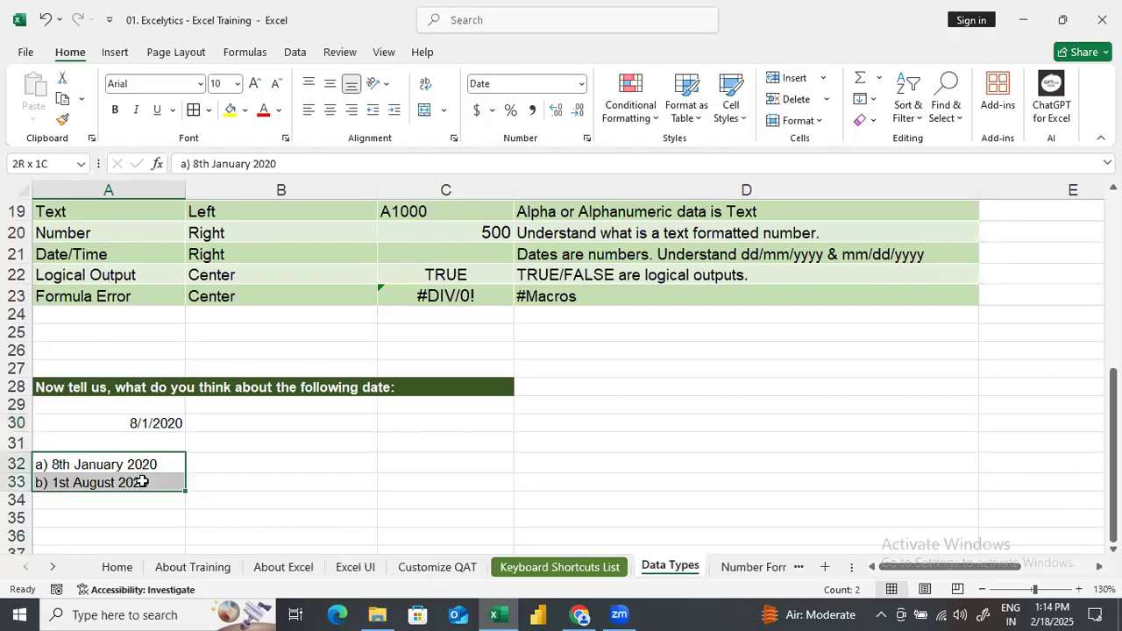
click(244, 478)
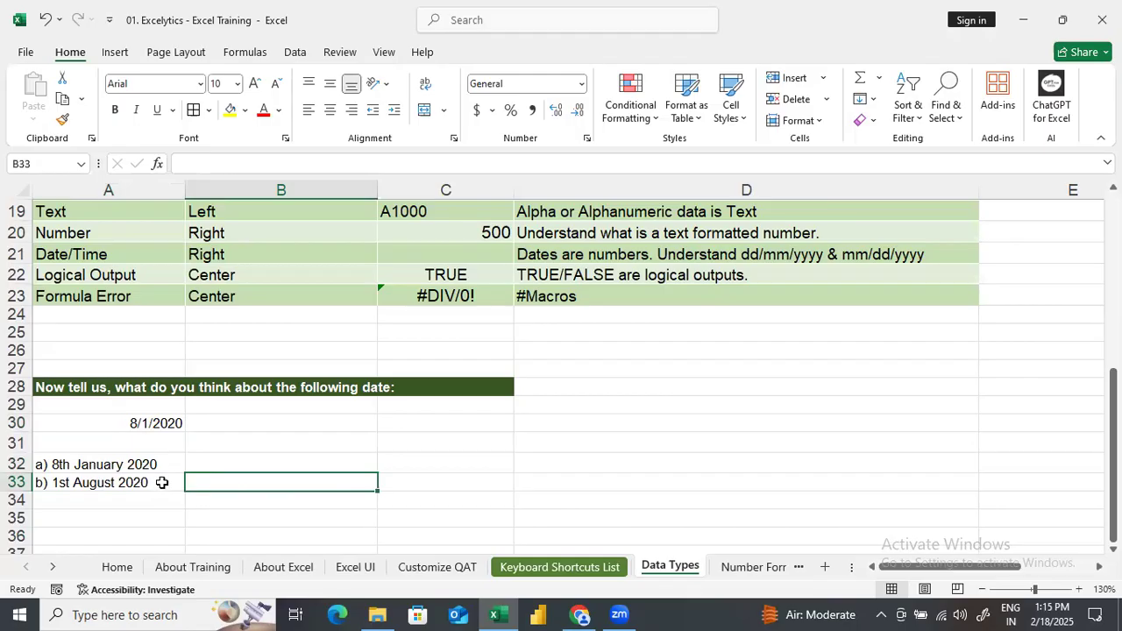
mouse_move(1052, 611)
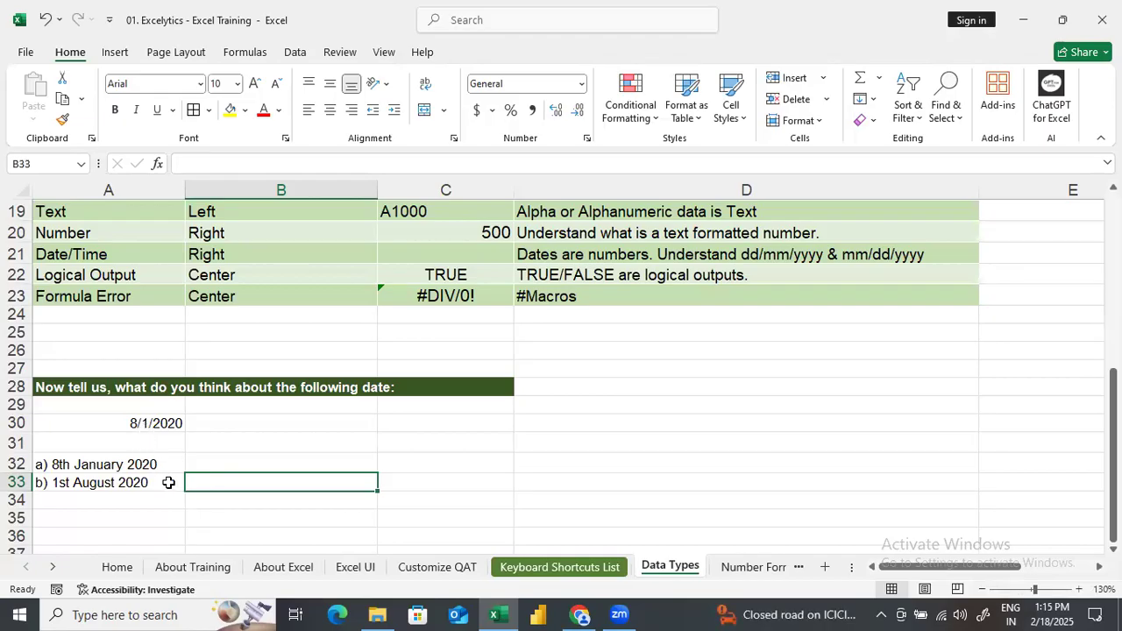
click(158, 424)
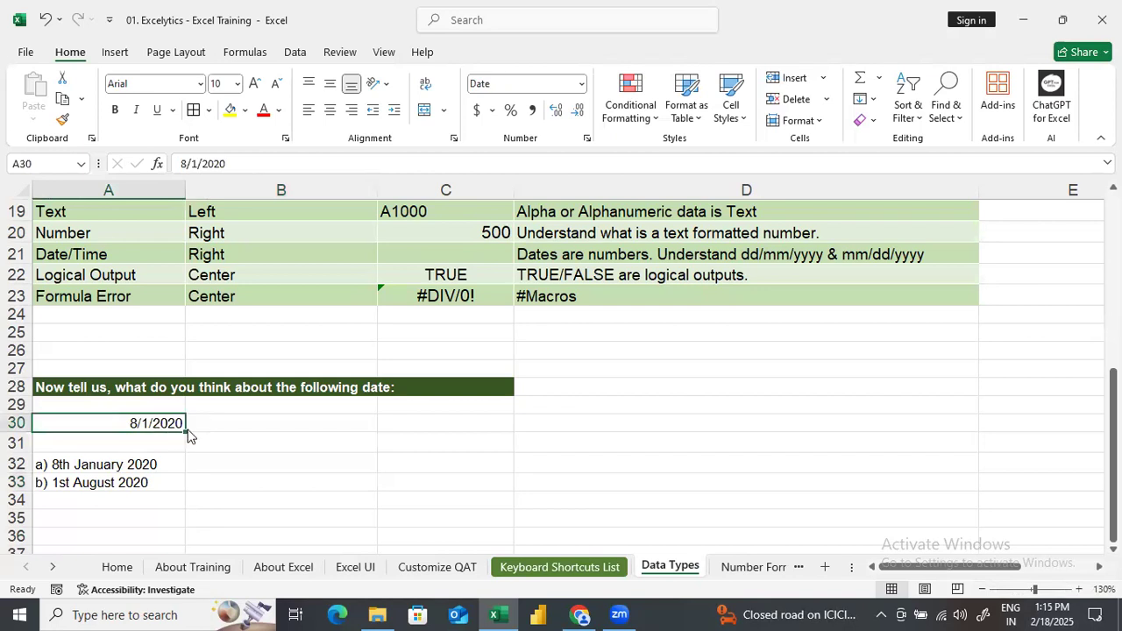
click(440, 42)
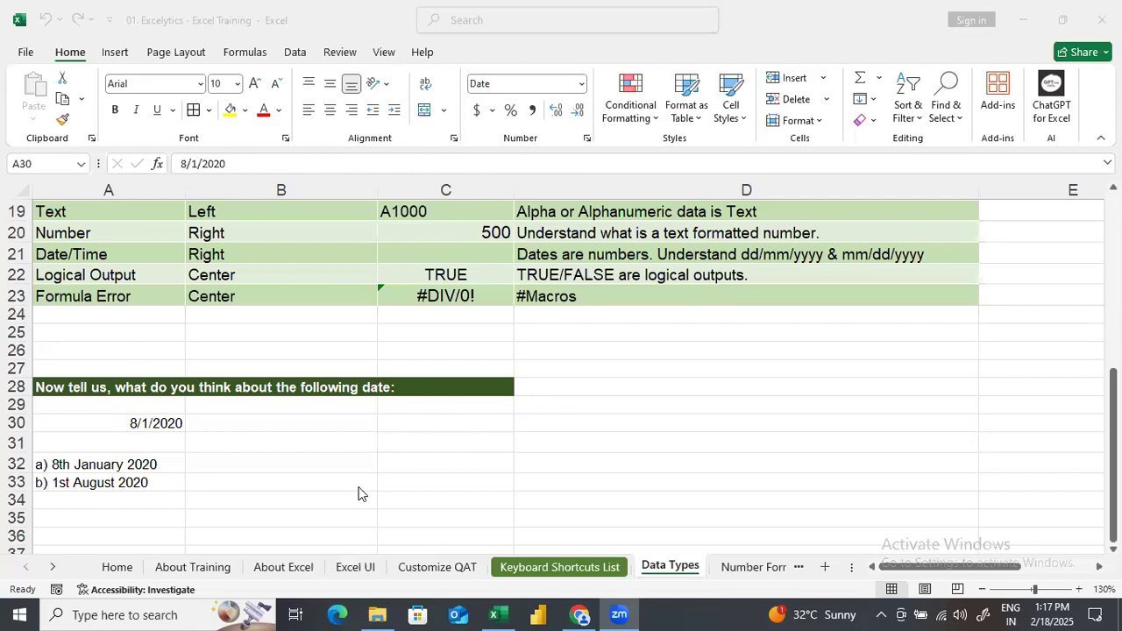
Step: Switch to File Explorer, navigate through 17-02-25 and B00659 to Excel Training - Full Course_v2.1, and point out the Excel Training and Formulas workbooks
click(375, 614)
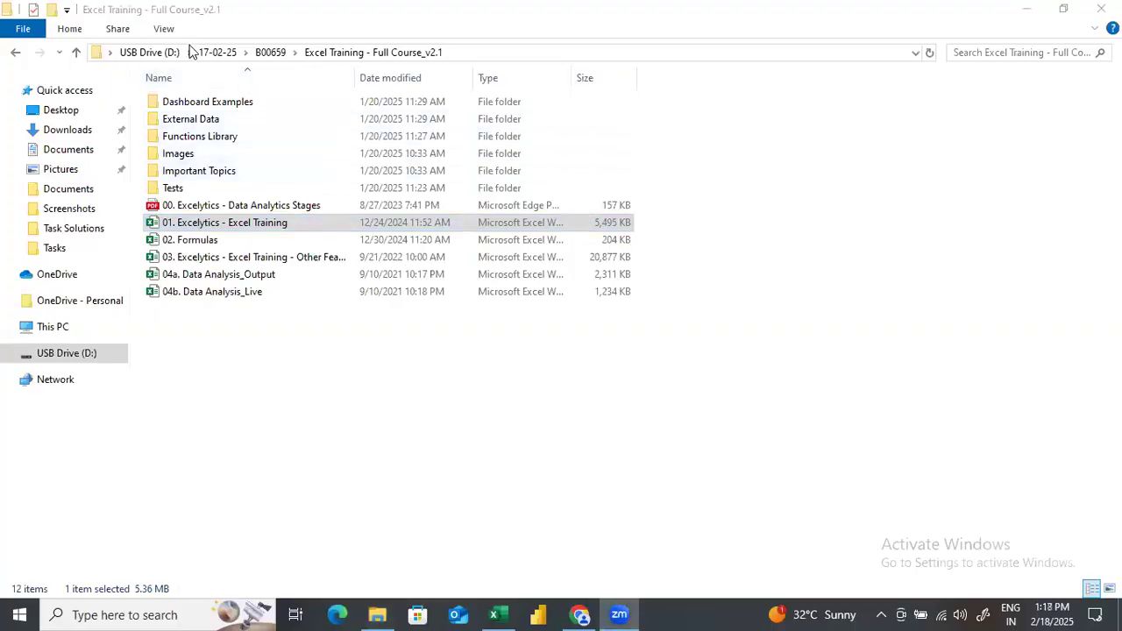
click(827, 138)
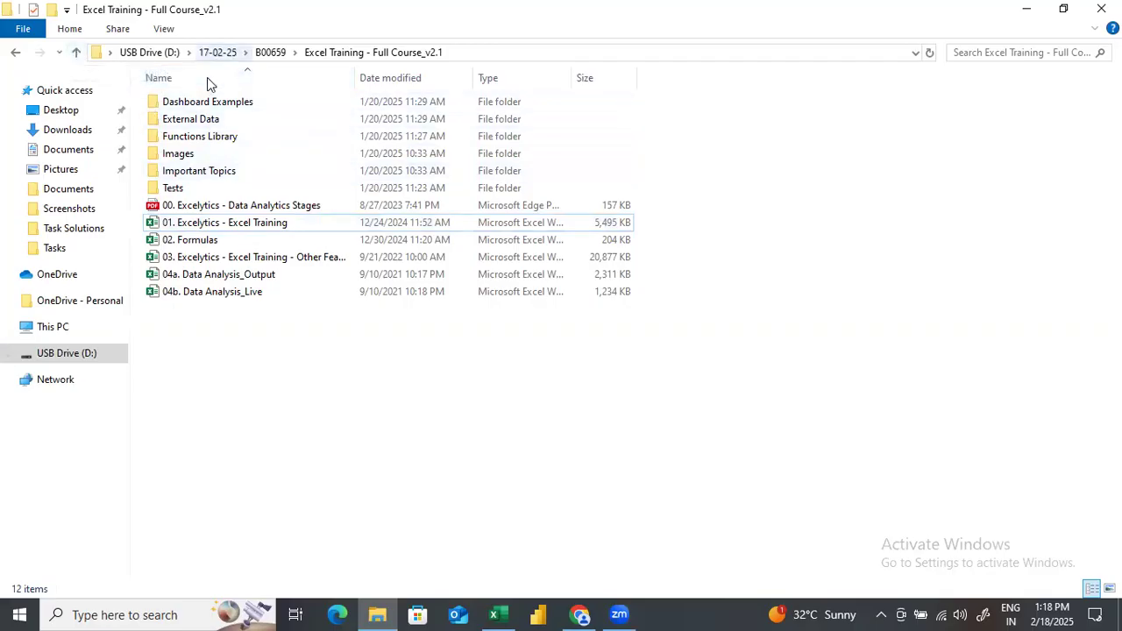
click(217, 51)
double_click(186, 122)
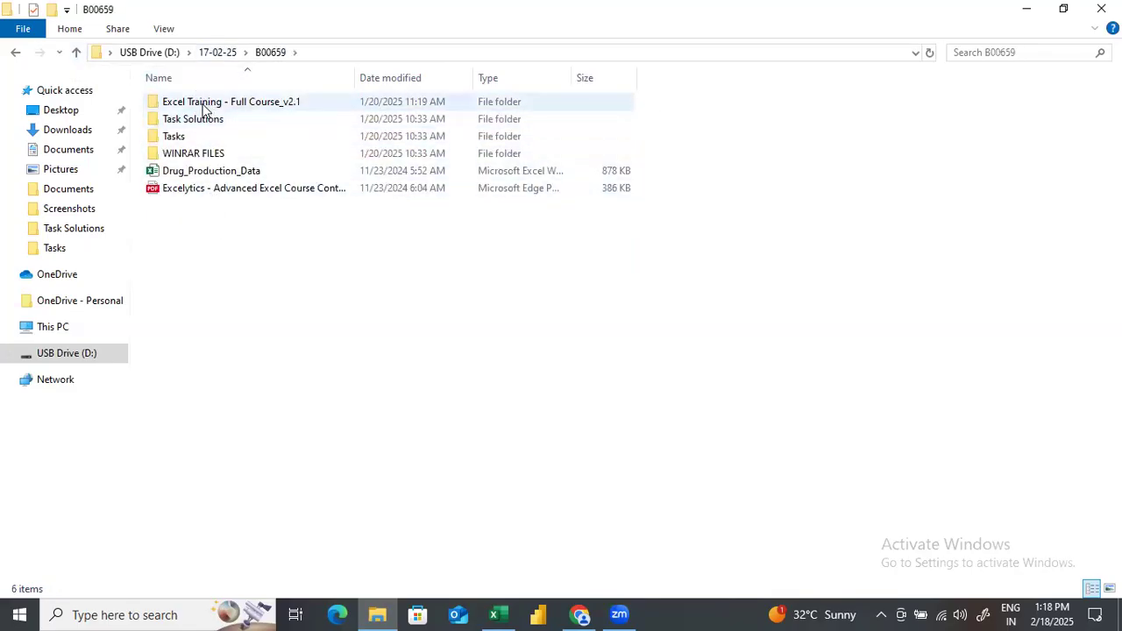
double_click(203, 107)
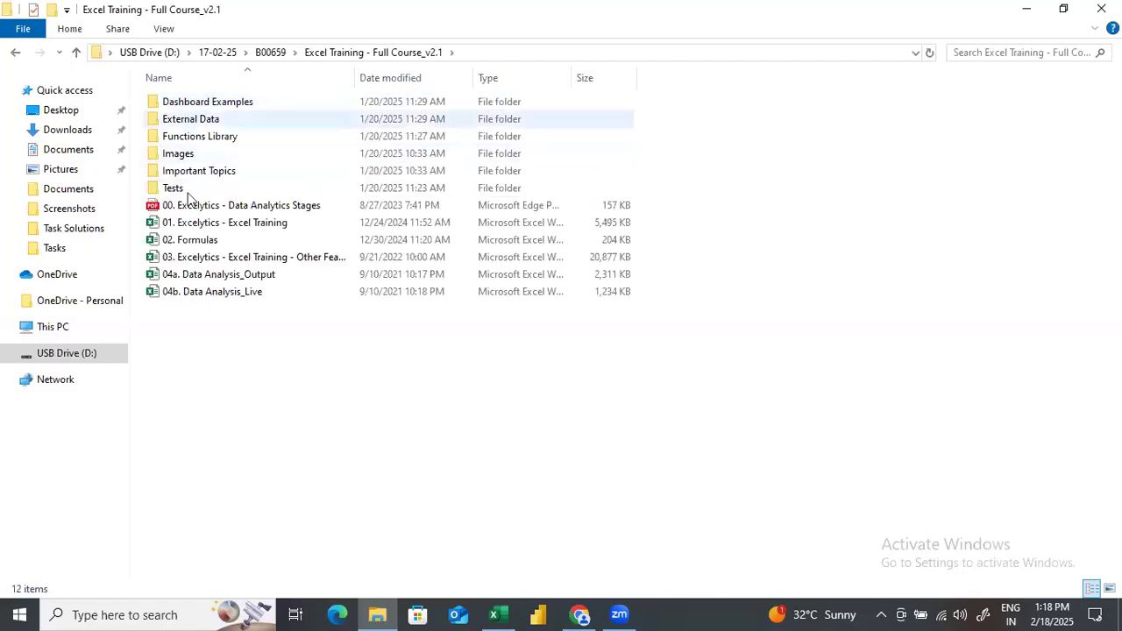
click(219, 226)
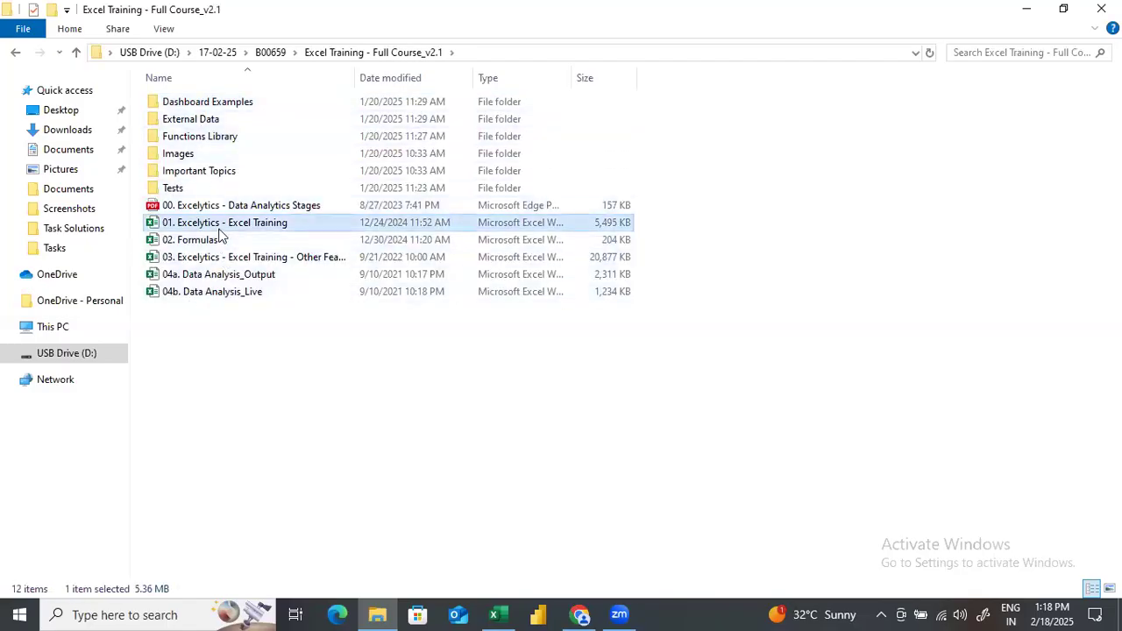
click(268, 240)
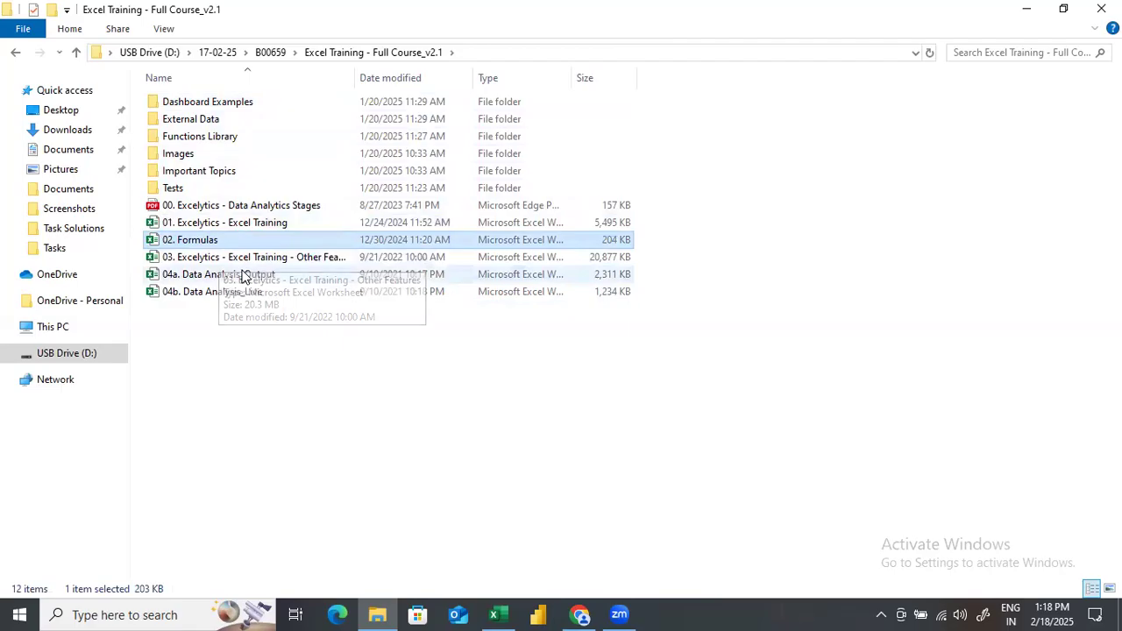
Step: Look through the Functions Library, Tests and Important Topics subfolders, returning to the course folder after each
double_click(201, 140)
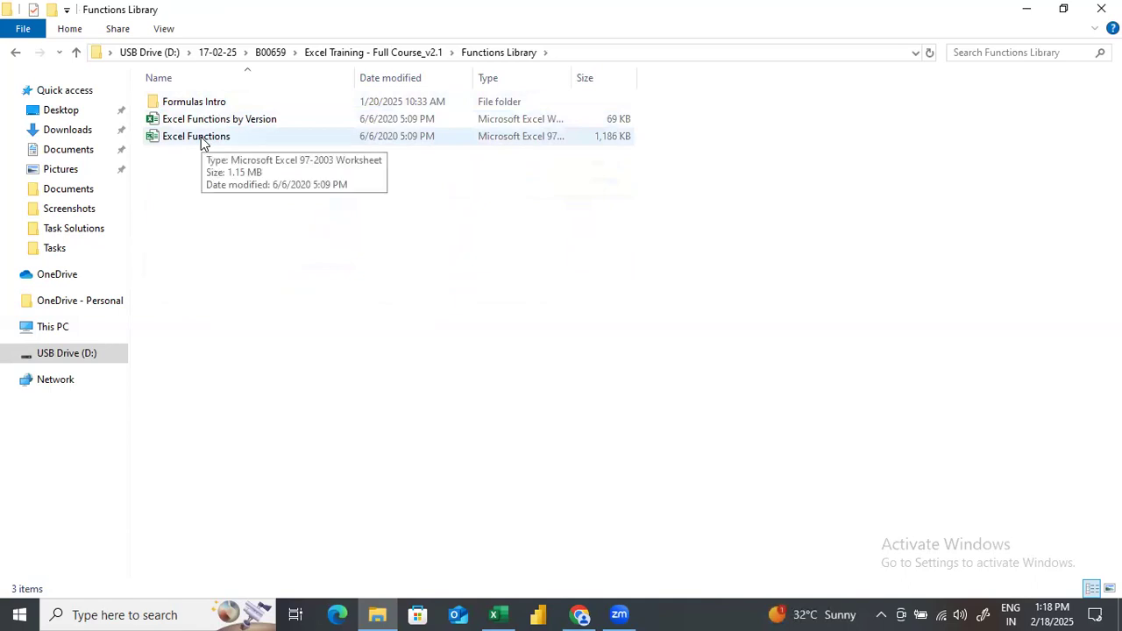
click(77, 53)
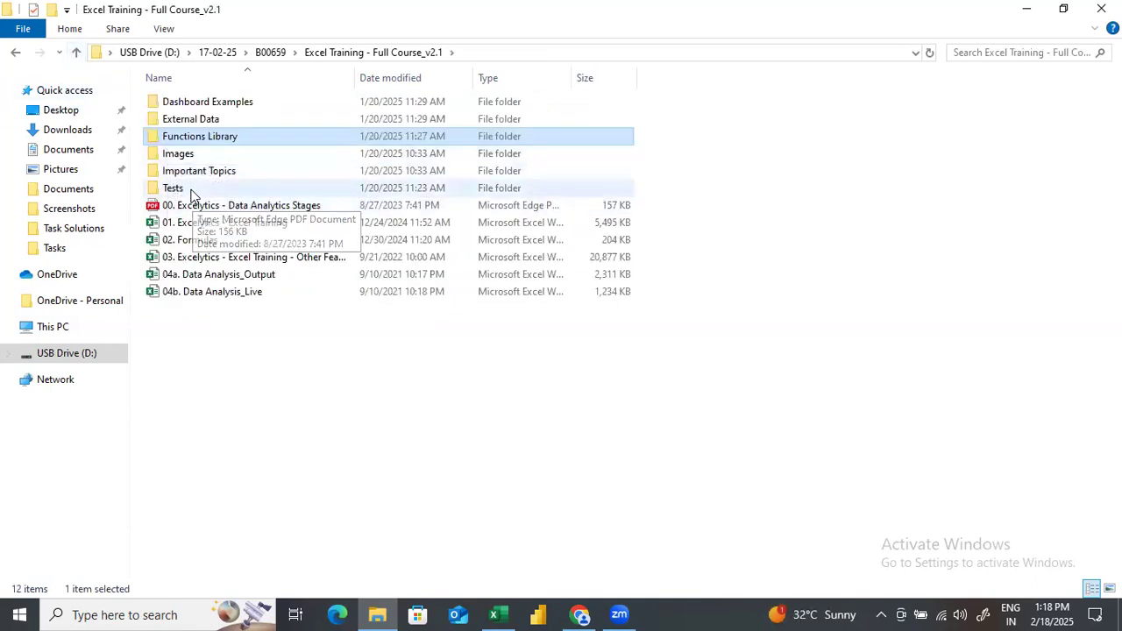
double_click(186, 189)
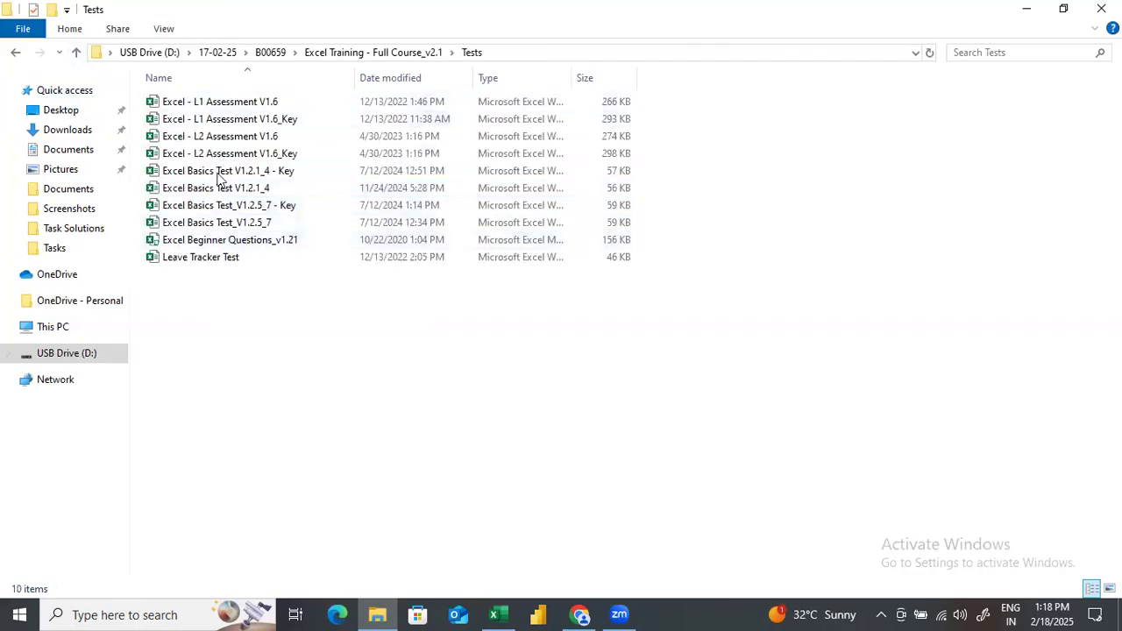
click(77, 53)
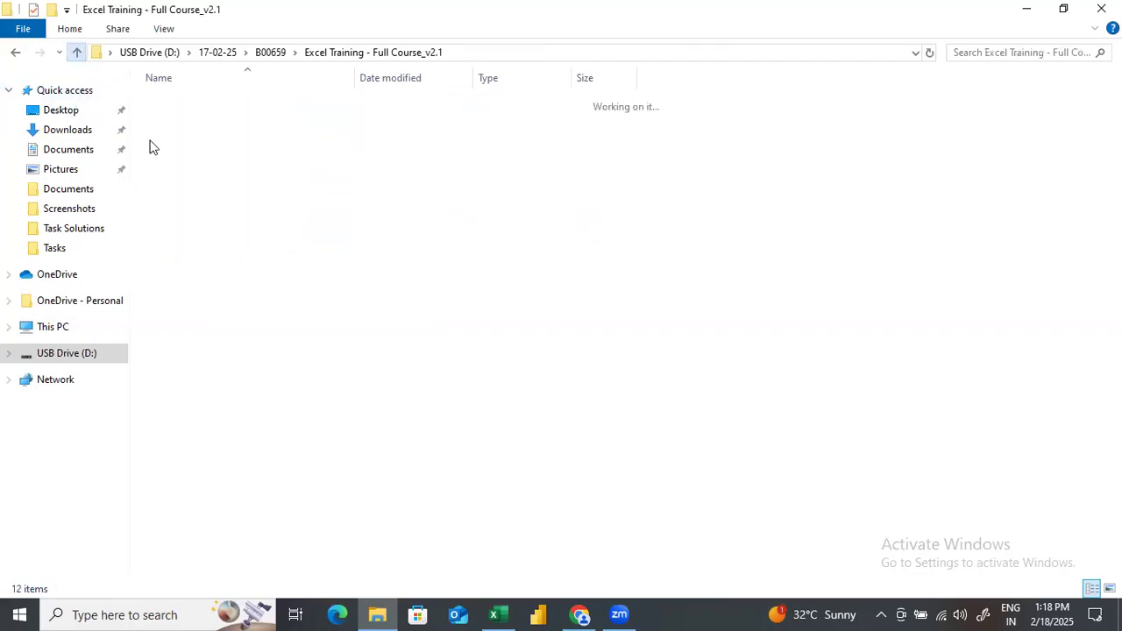
double_click(189, 173)
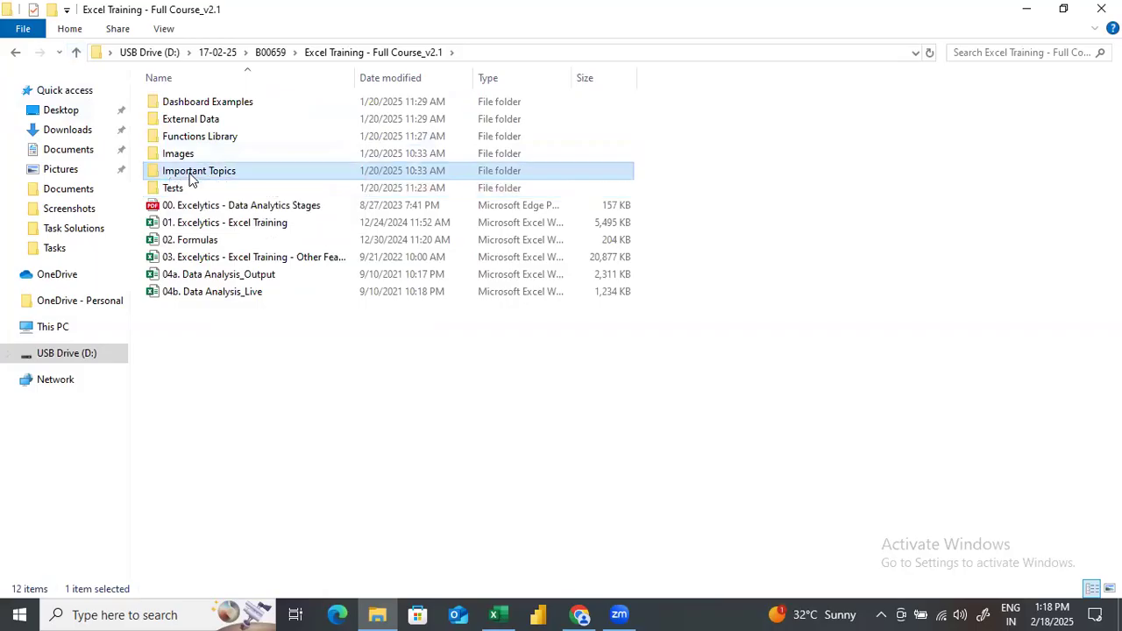
click(76, 52)
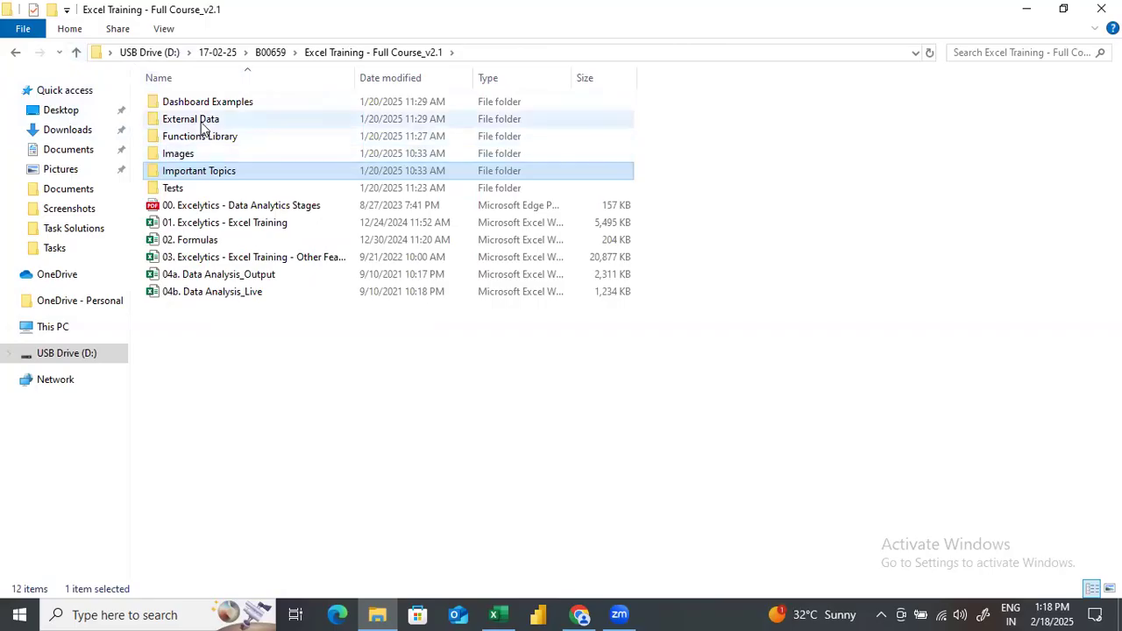
Step: Go up to the B00659 folder, view the practice workbooks in its Tasks subfolder, and return to B00659
click(77, 53)
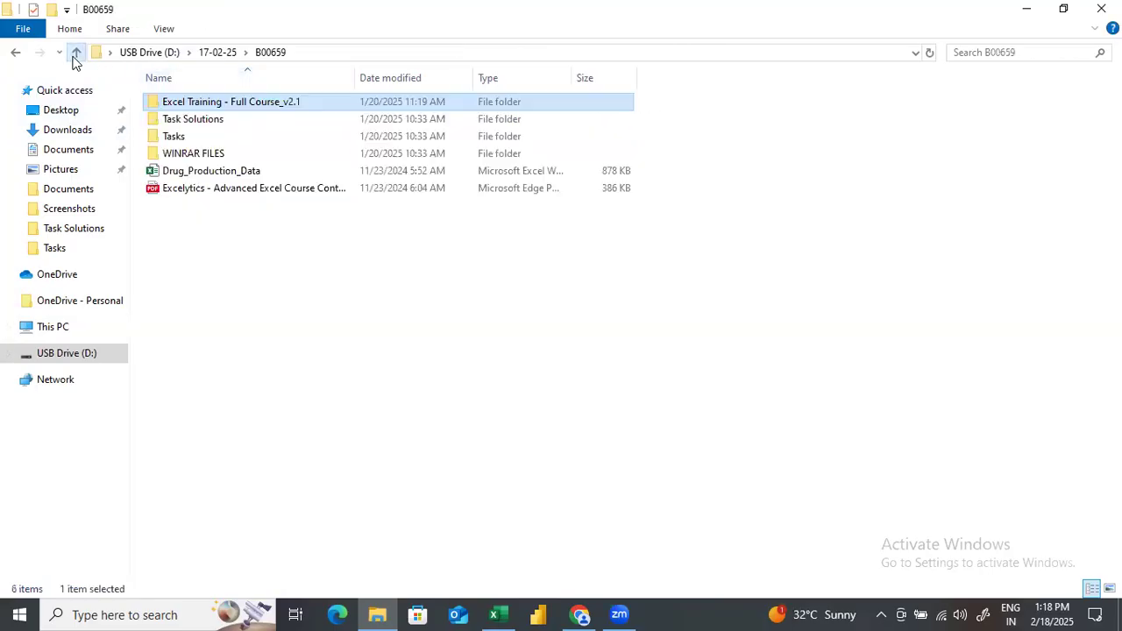
double_click(175, 139)
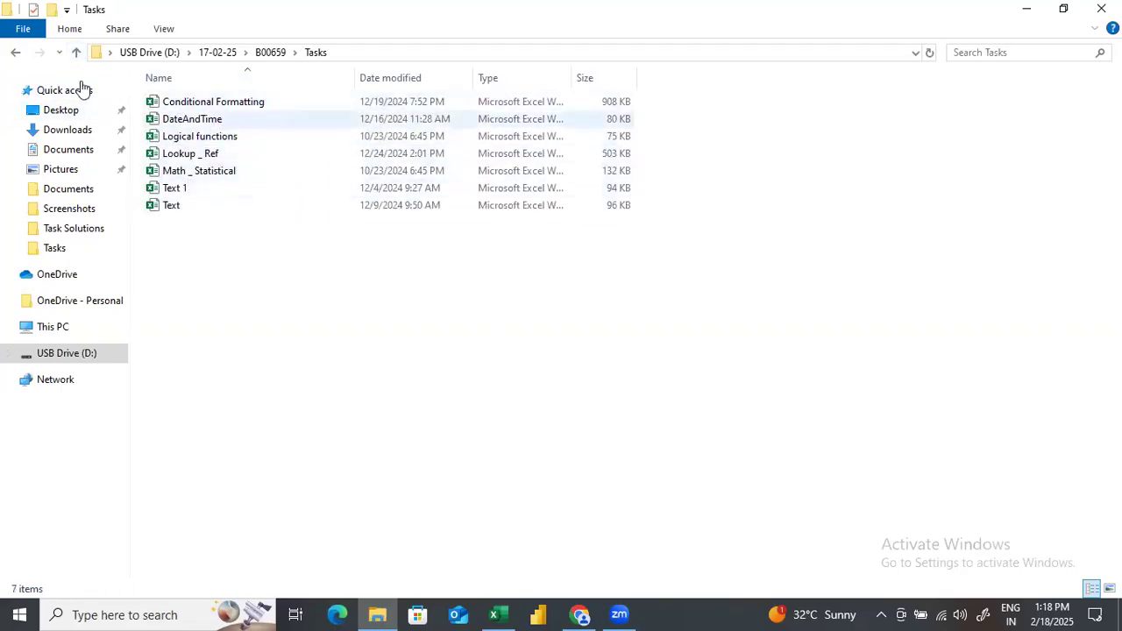
click(76, 52)
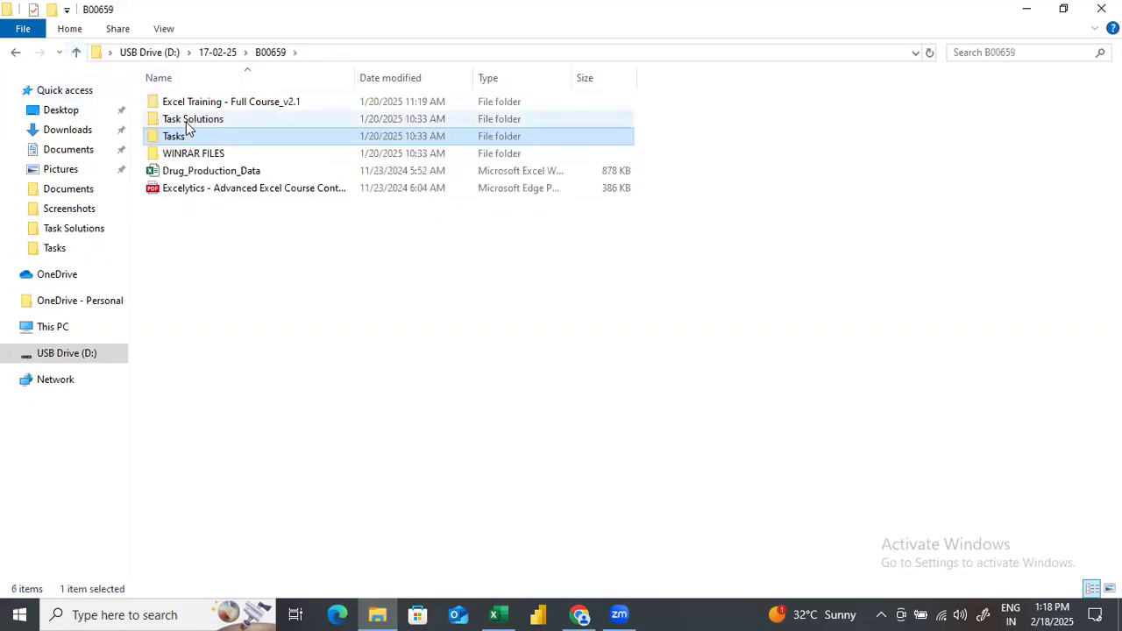